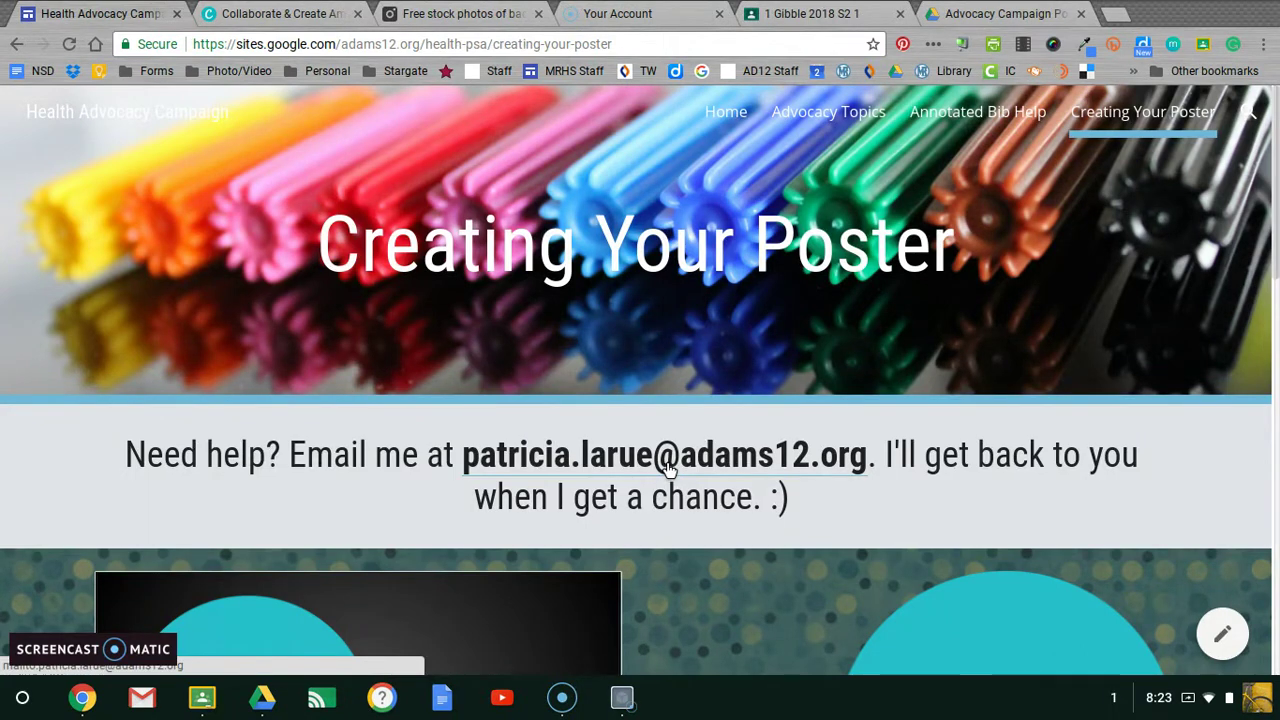
Review the image resources and Countdown Poster requirements on the Creating Your Poster page.
scroll(668, 468, down, 4)
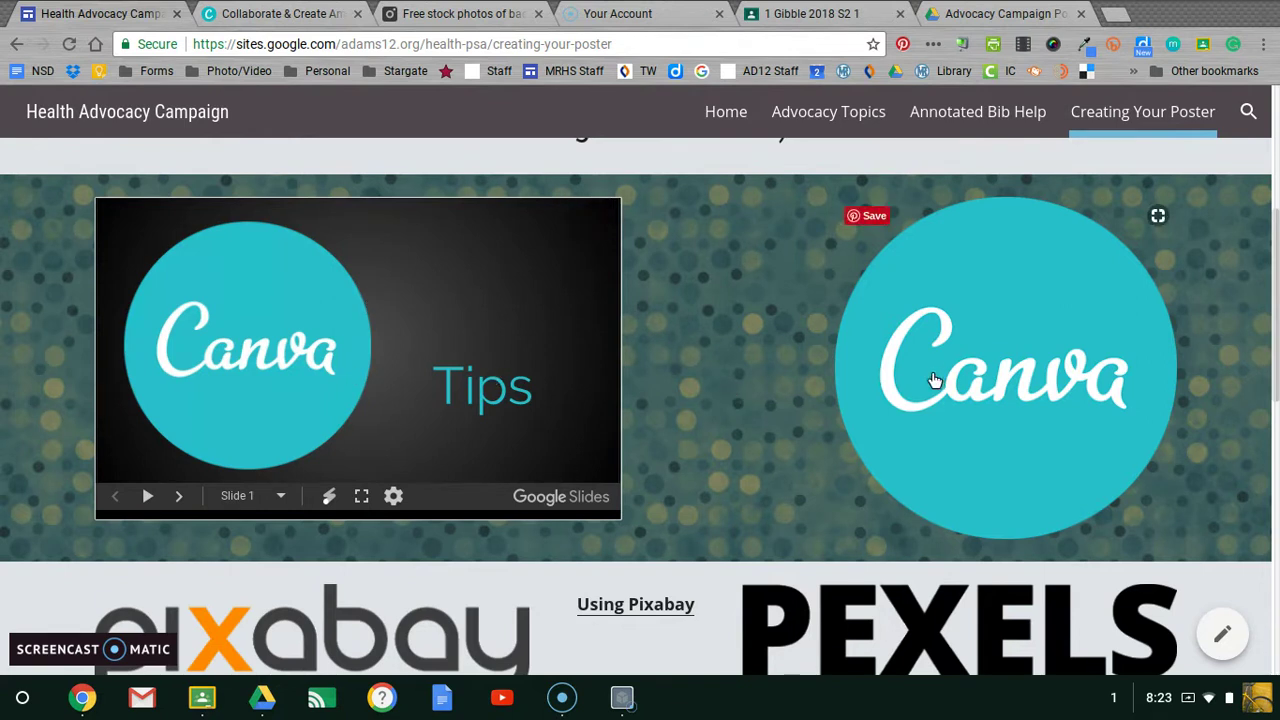
scroll(1010, 400, down, 3)
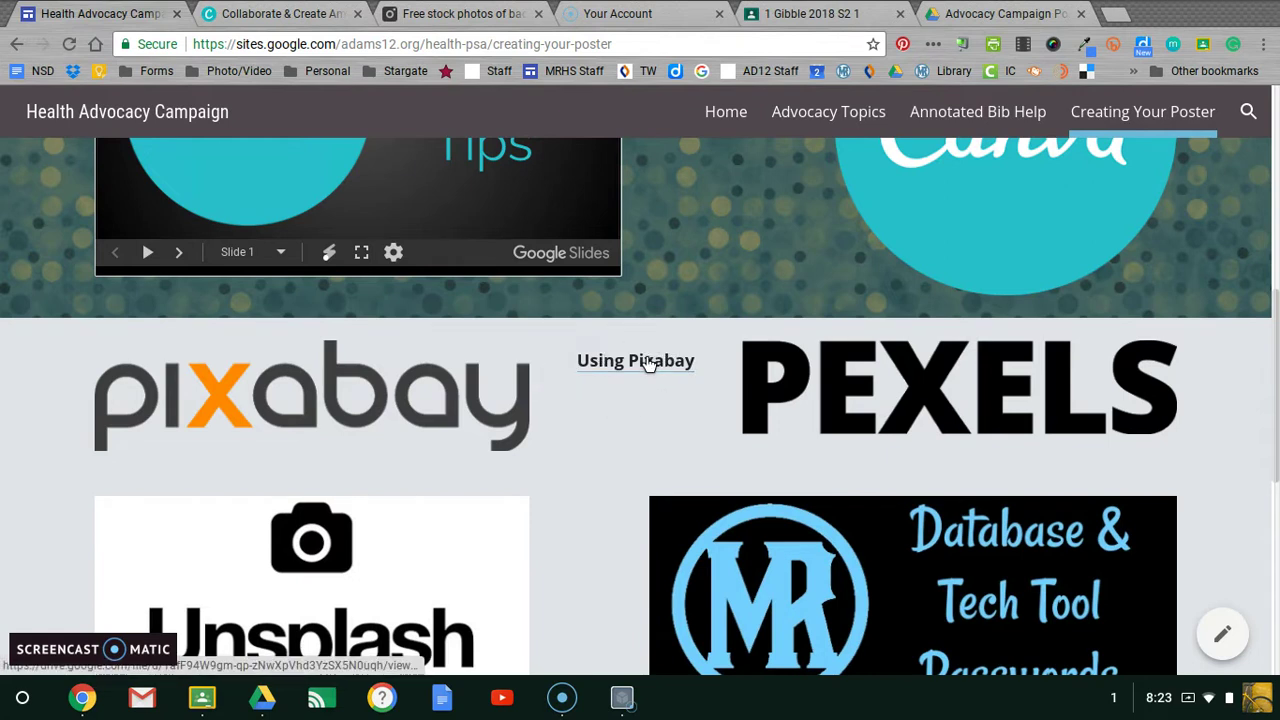
scroll(611, 410, down, 3)
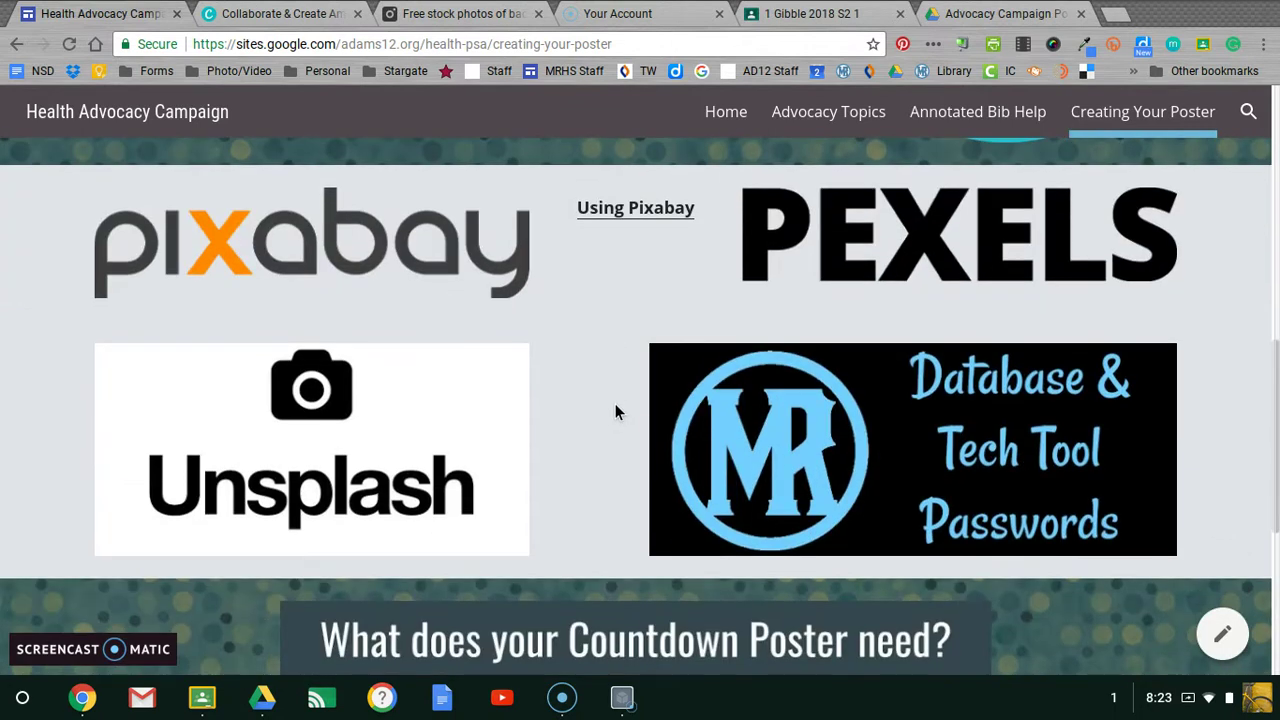
scroll(615, 405, down, 3)
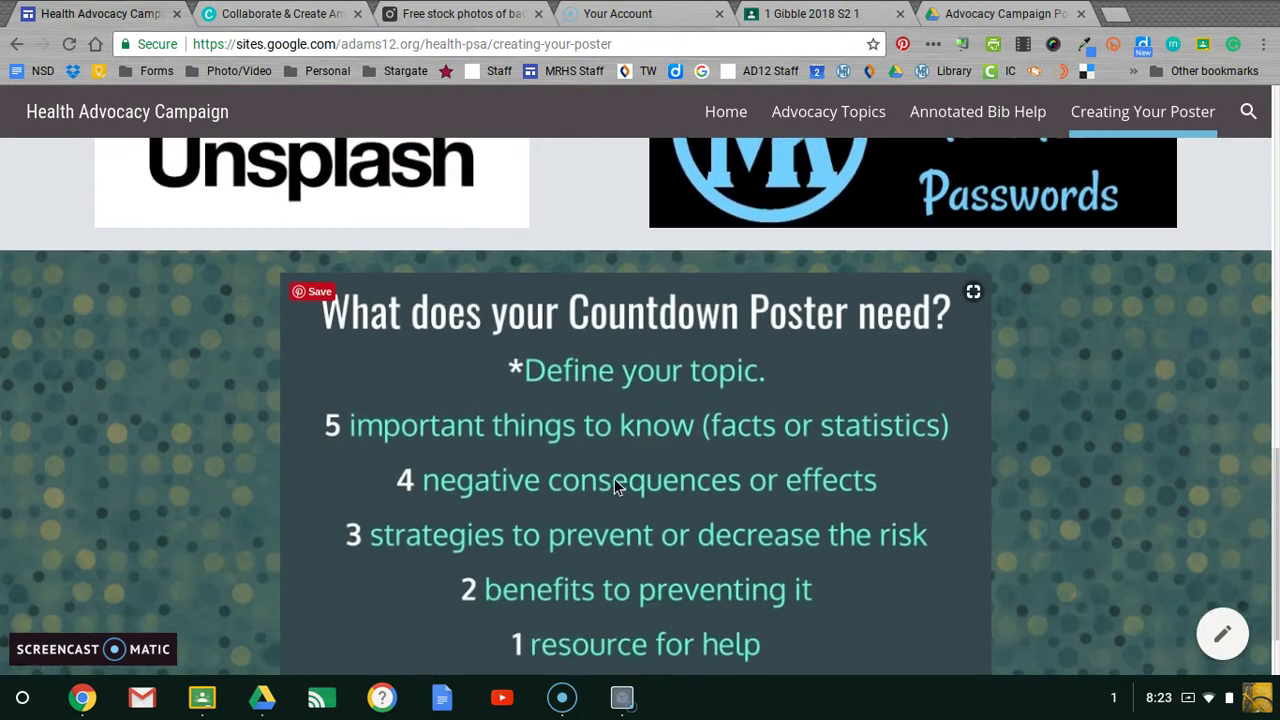
scroll(675, 462, down, 1)
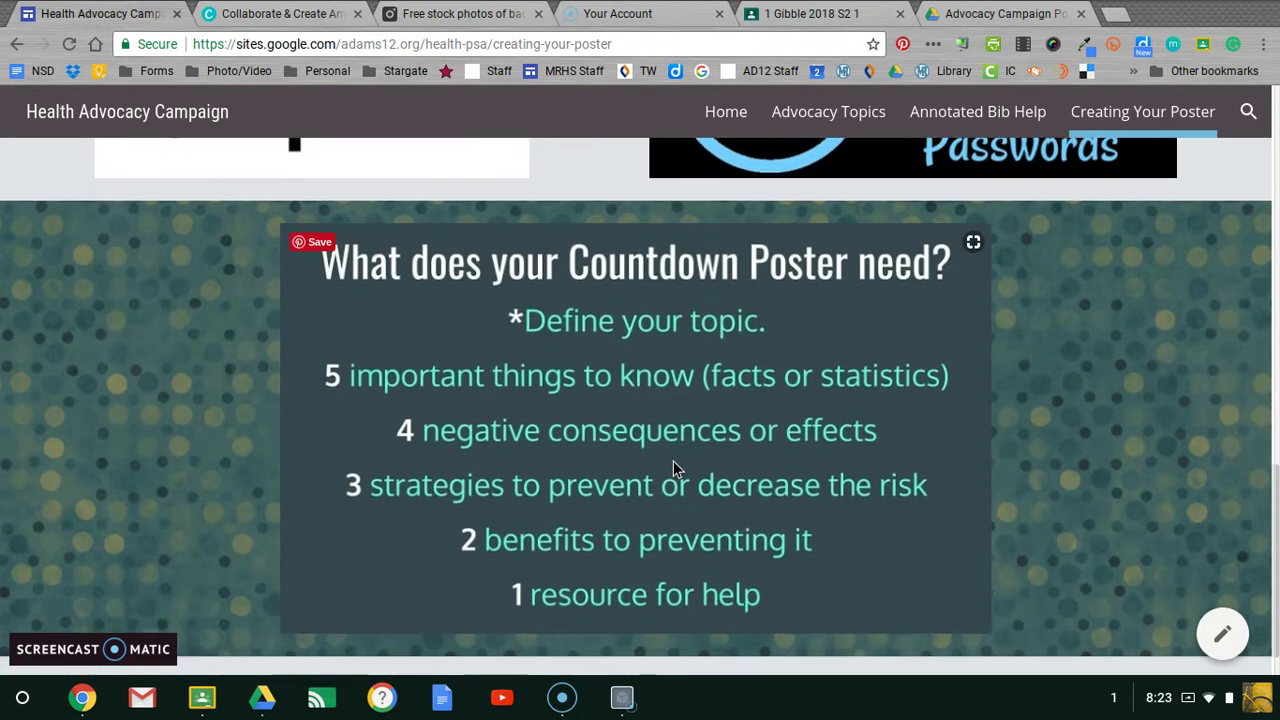
scroll(724, 445, up, 7)
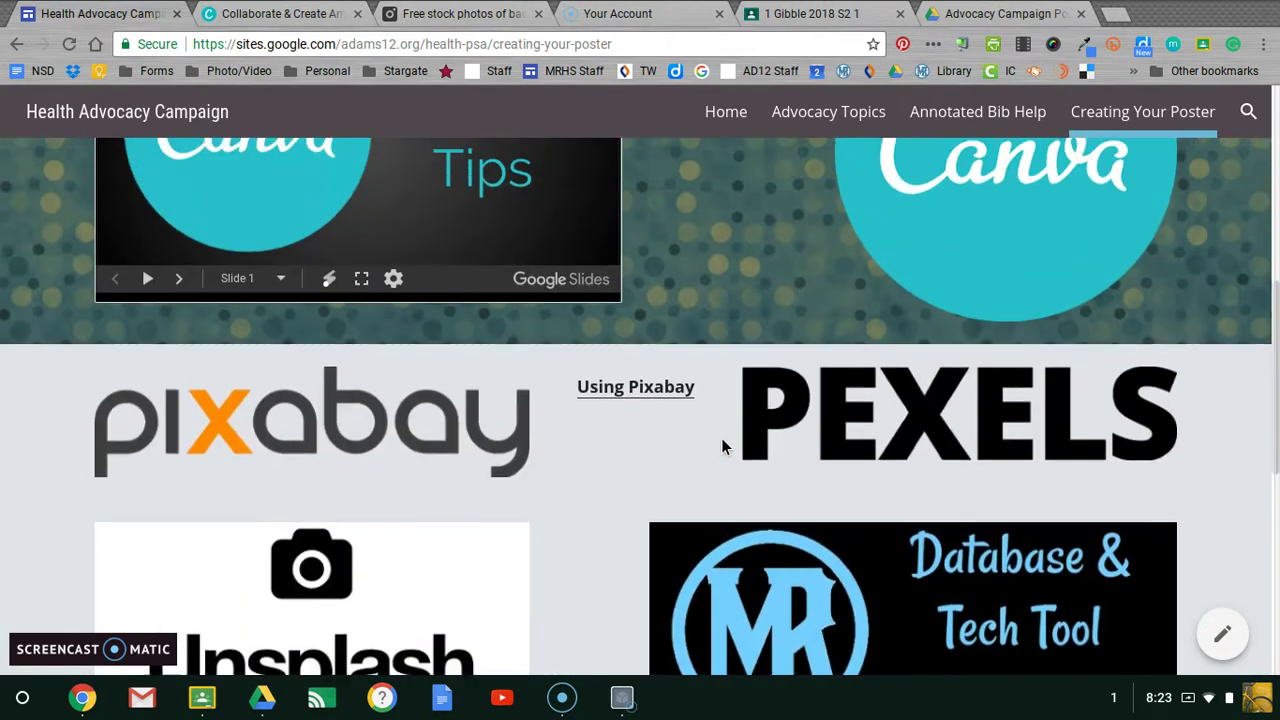
Open Canva from the linked Canva logo and log in with the Google account.
click(966, 265)
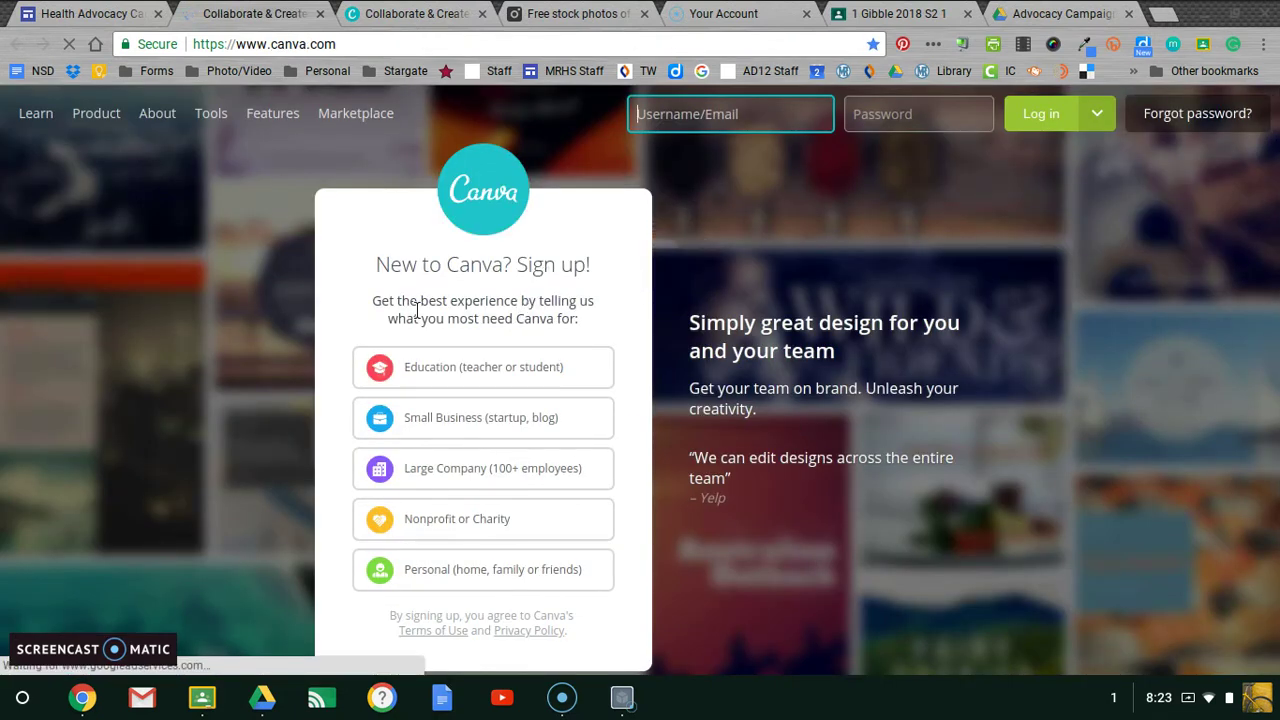
click(489, 376)
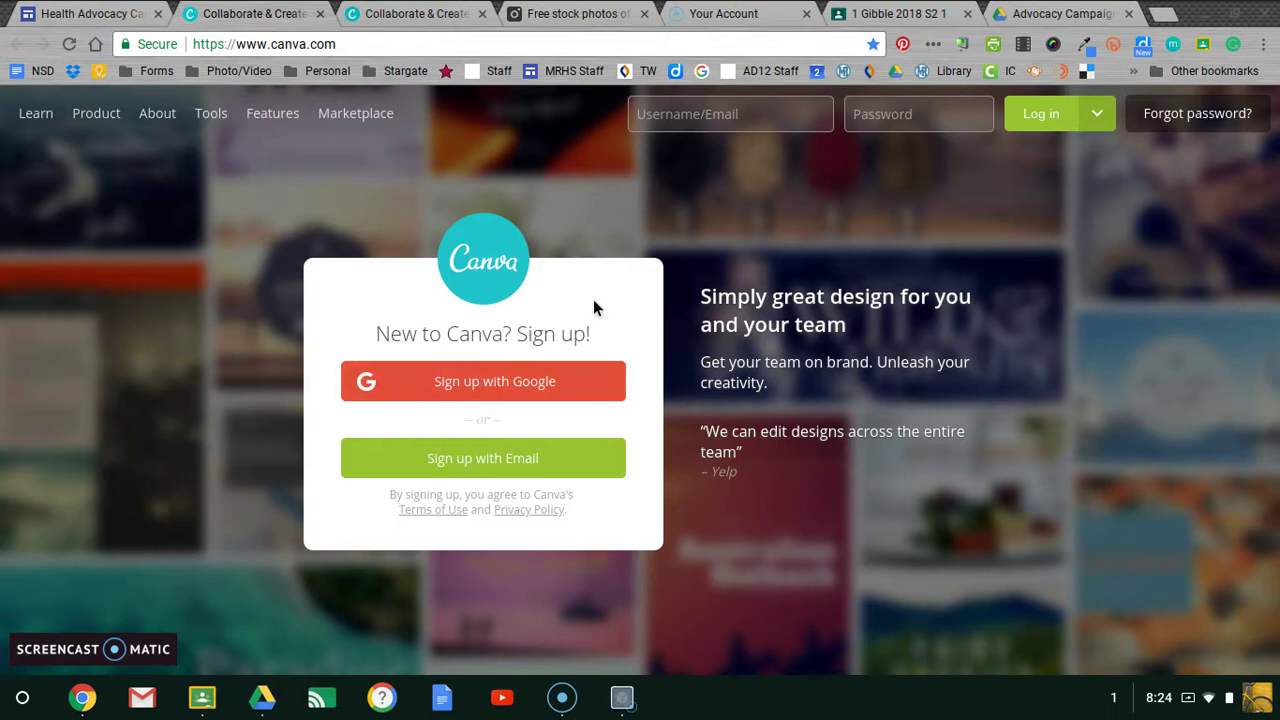
click(1025, 115)
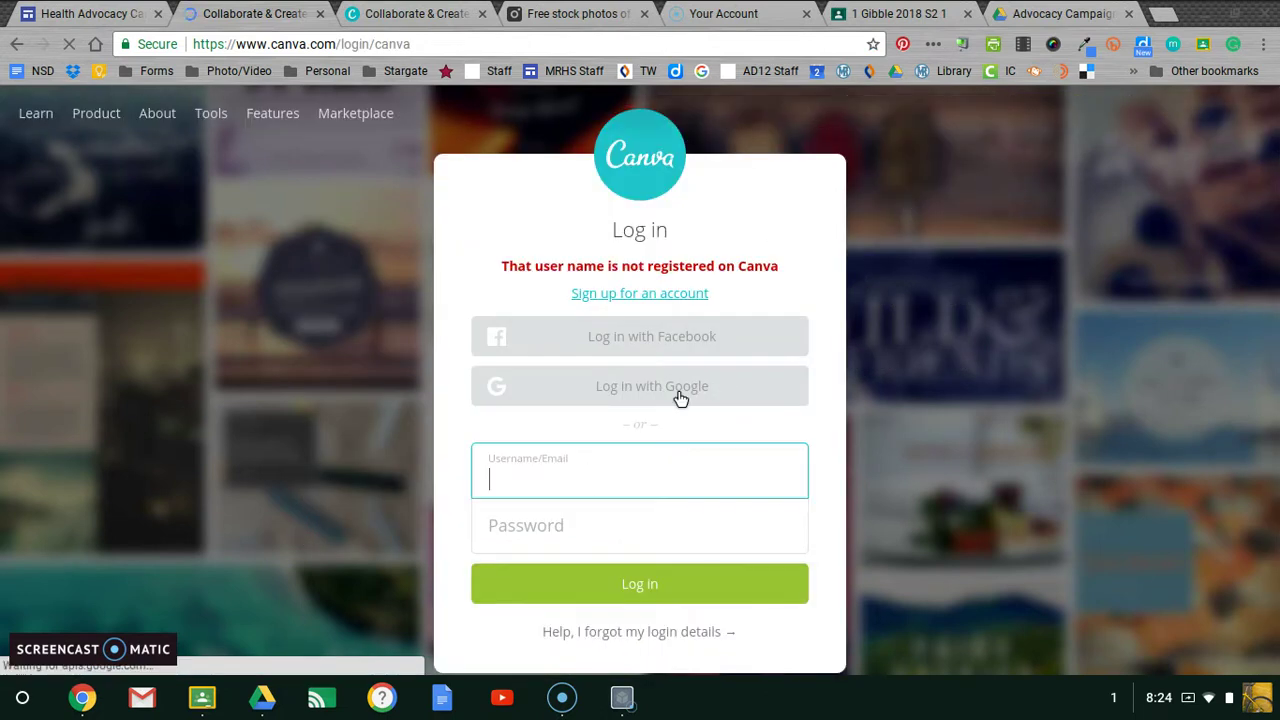
click(633, 393)
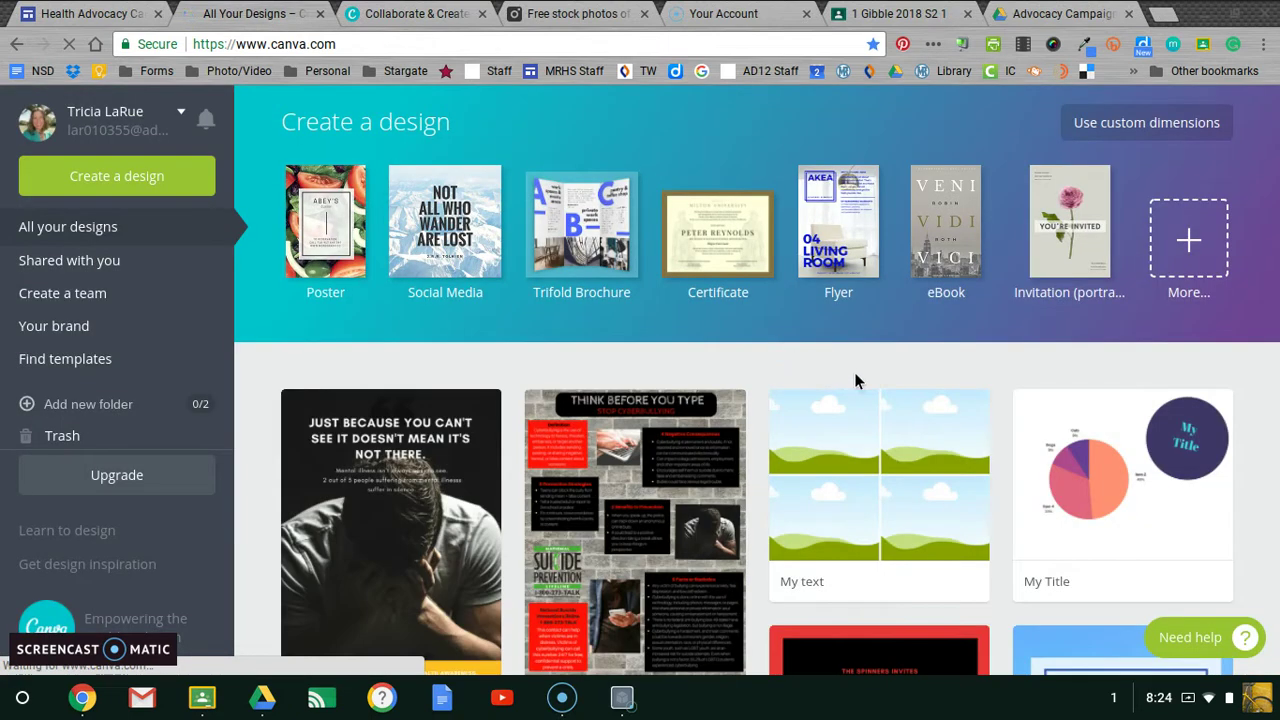
Look over the existing designs and create a new blank design of the Poster type.
scroll(883, 383, down, 1)
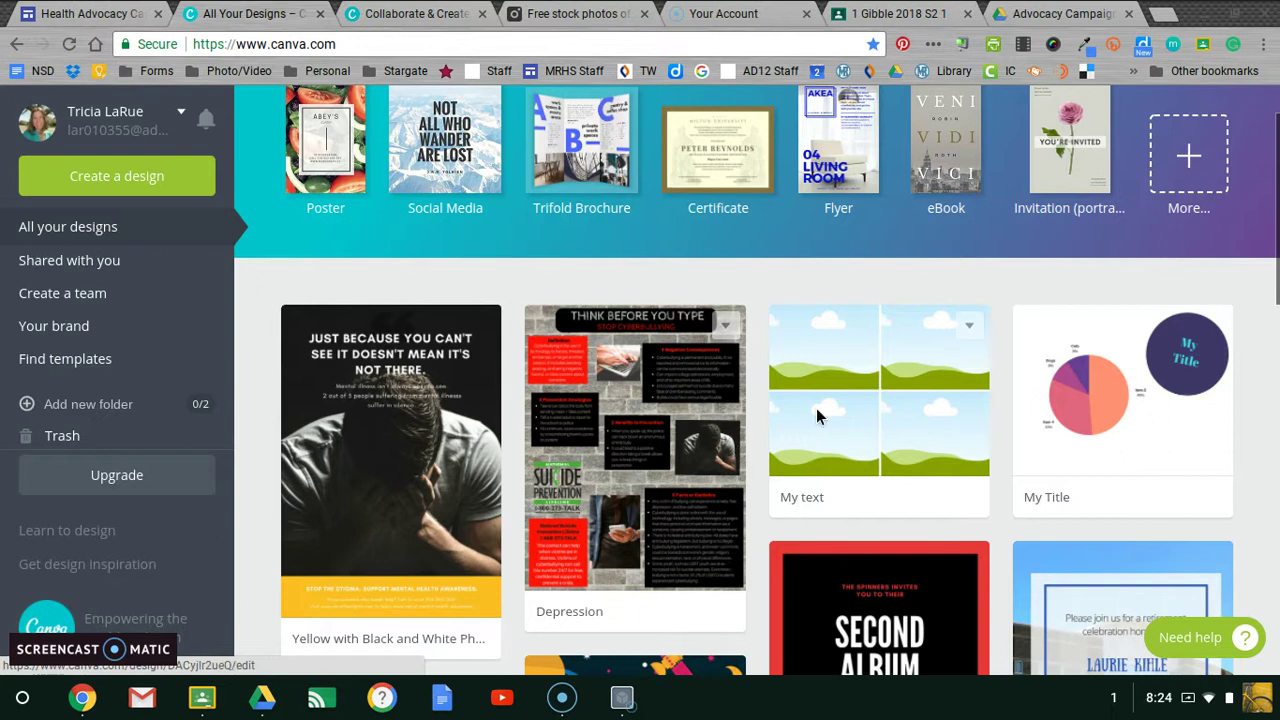
scroll(816, 408, up, 1)
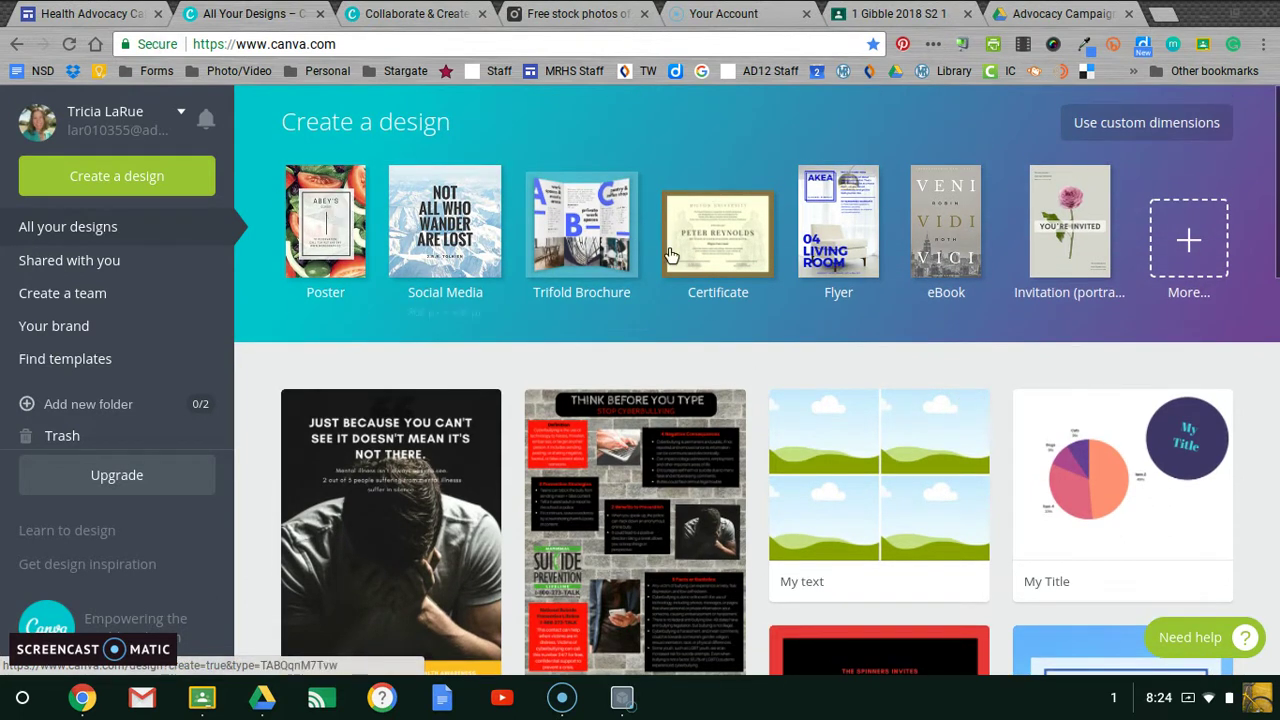
click(330, 222)
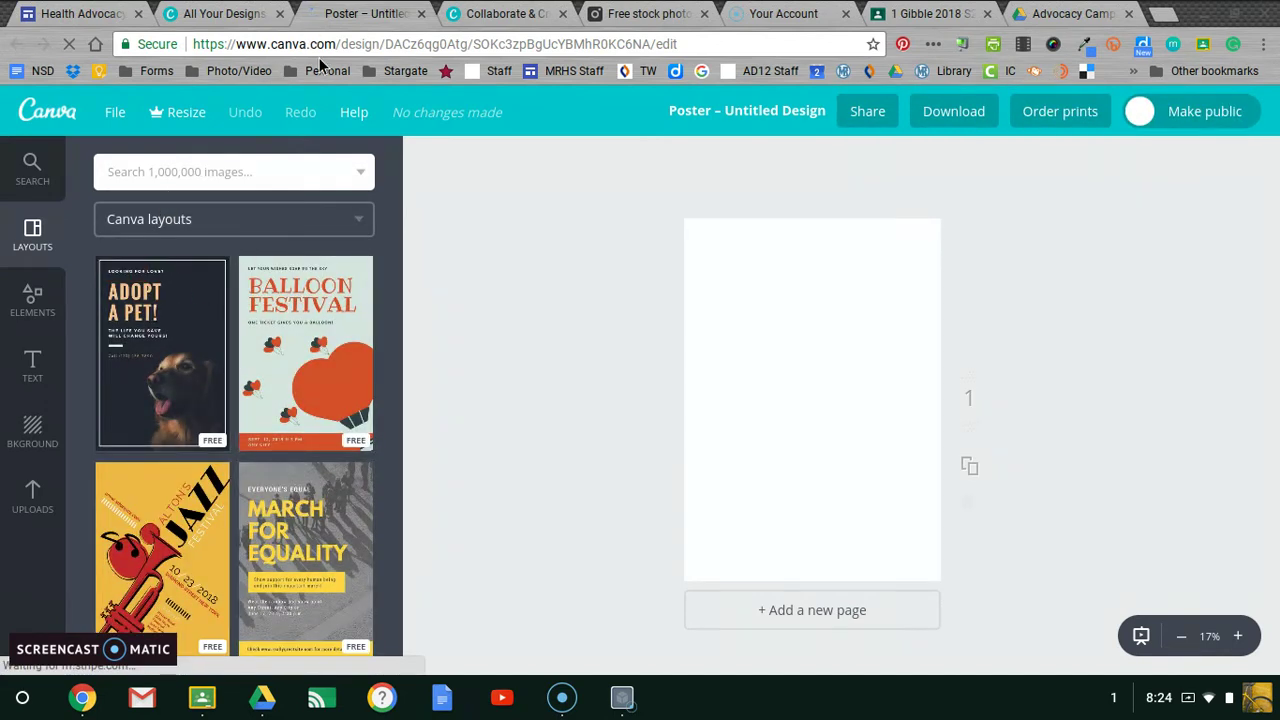
Return to the designs overview and create a custom-size design 11 in wide by 8.5 in high.
click(230, 14)
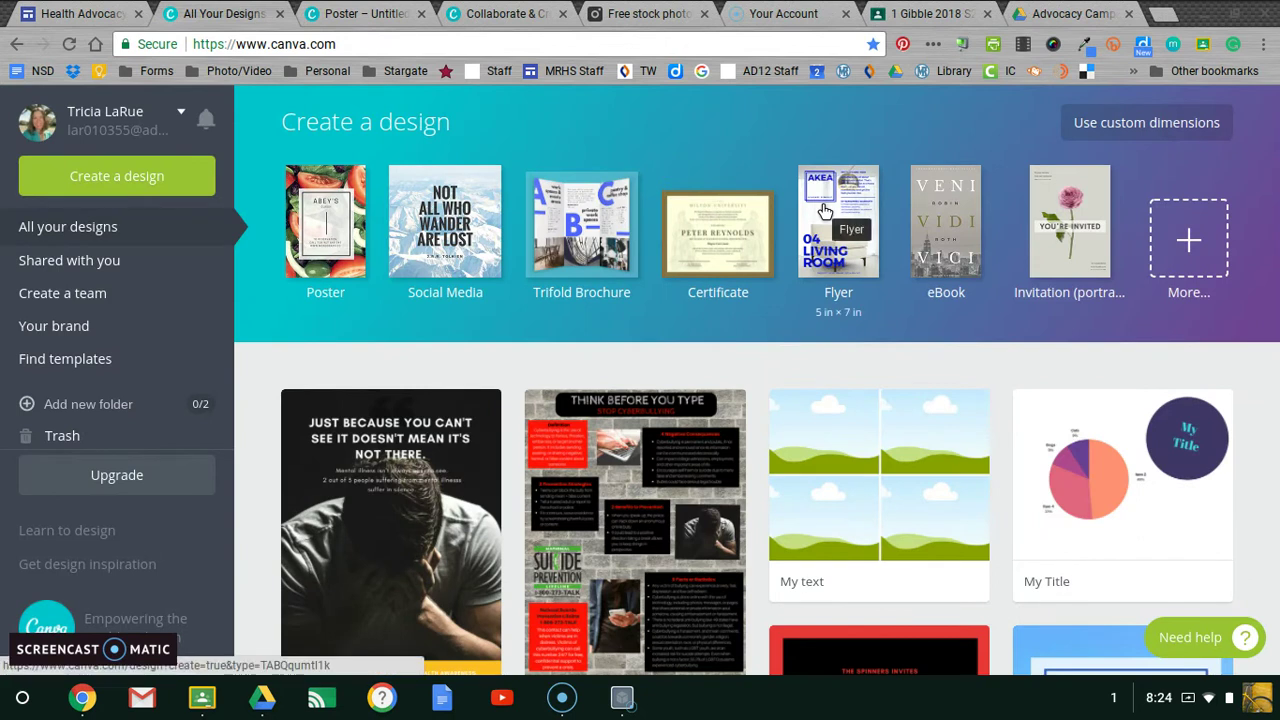
click(1138, 130)
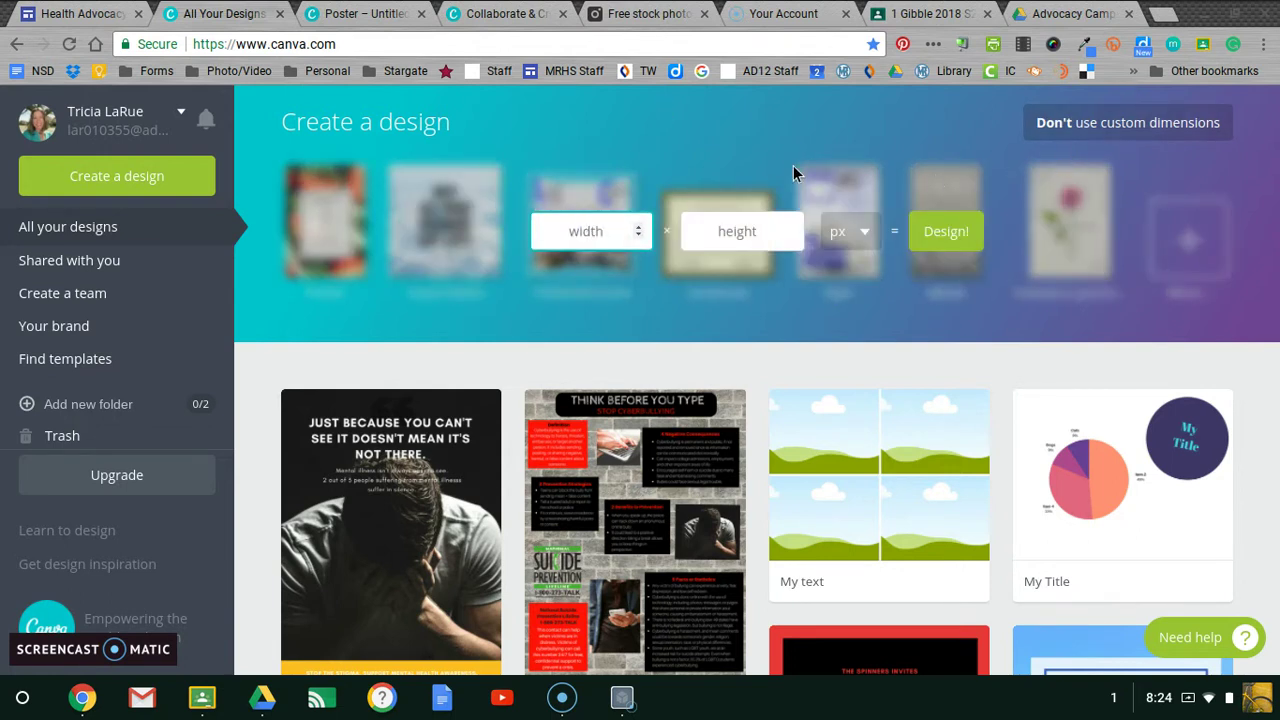
click(852, 231)
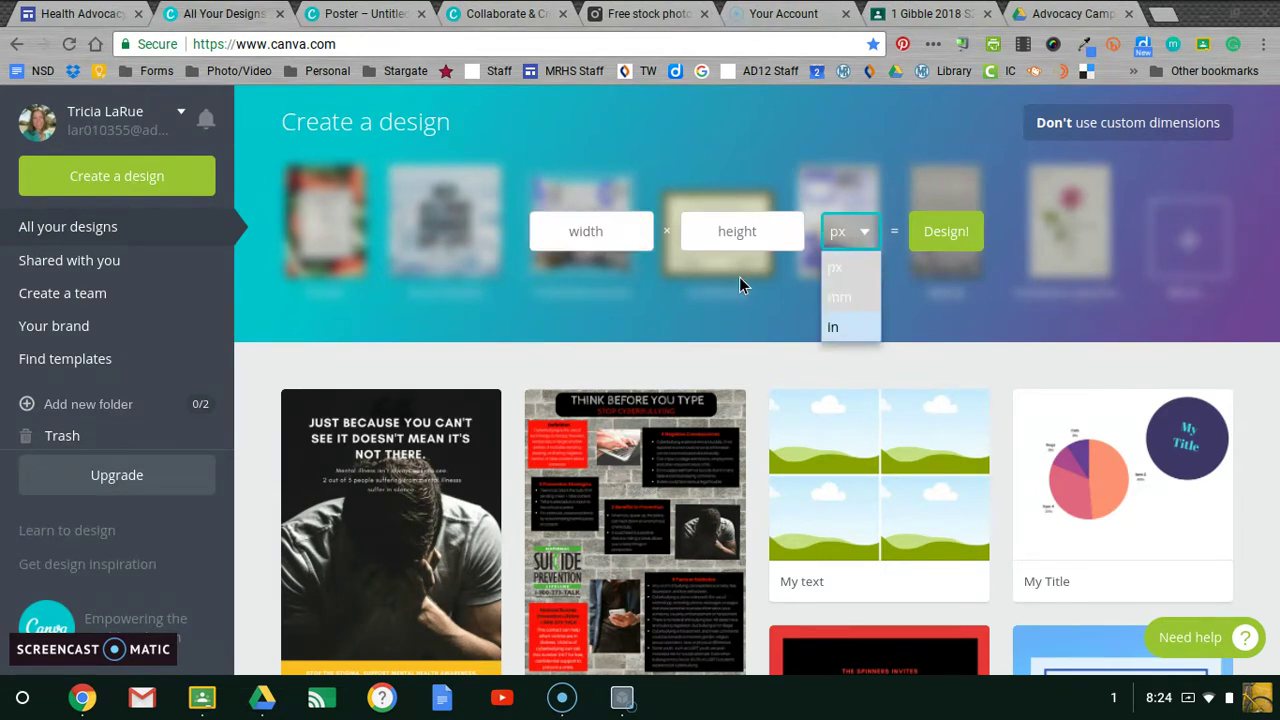
click(619, 231)
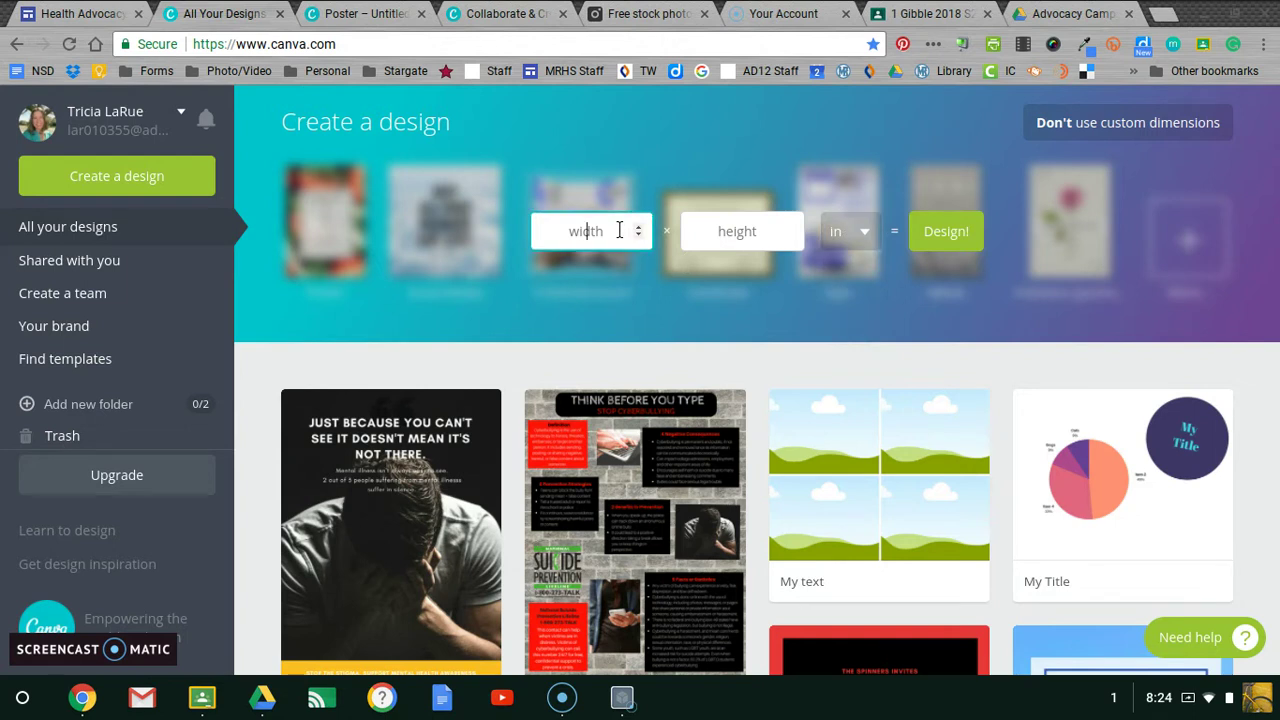
text(11)
key(Tab)
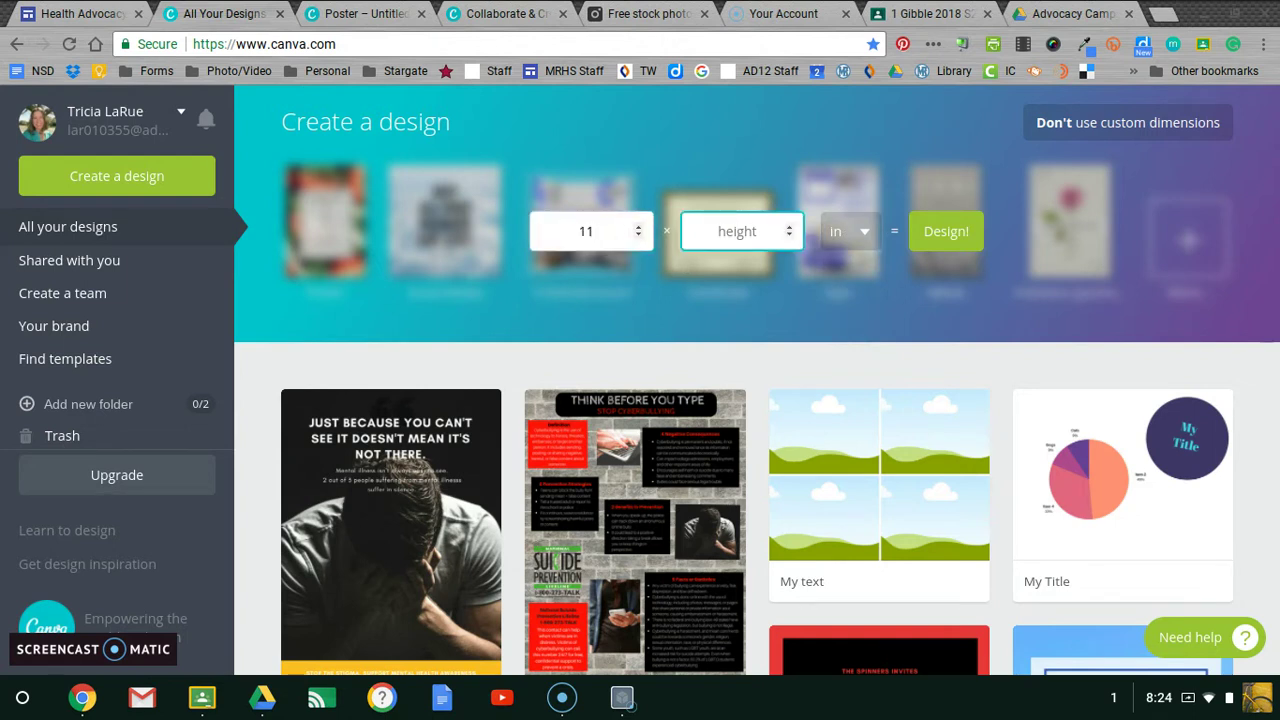
text(8.5)
click(945, 240)
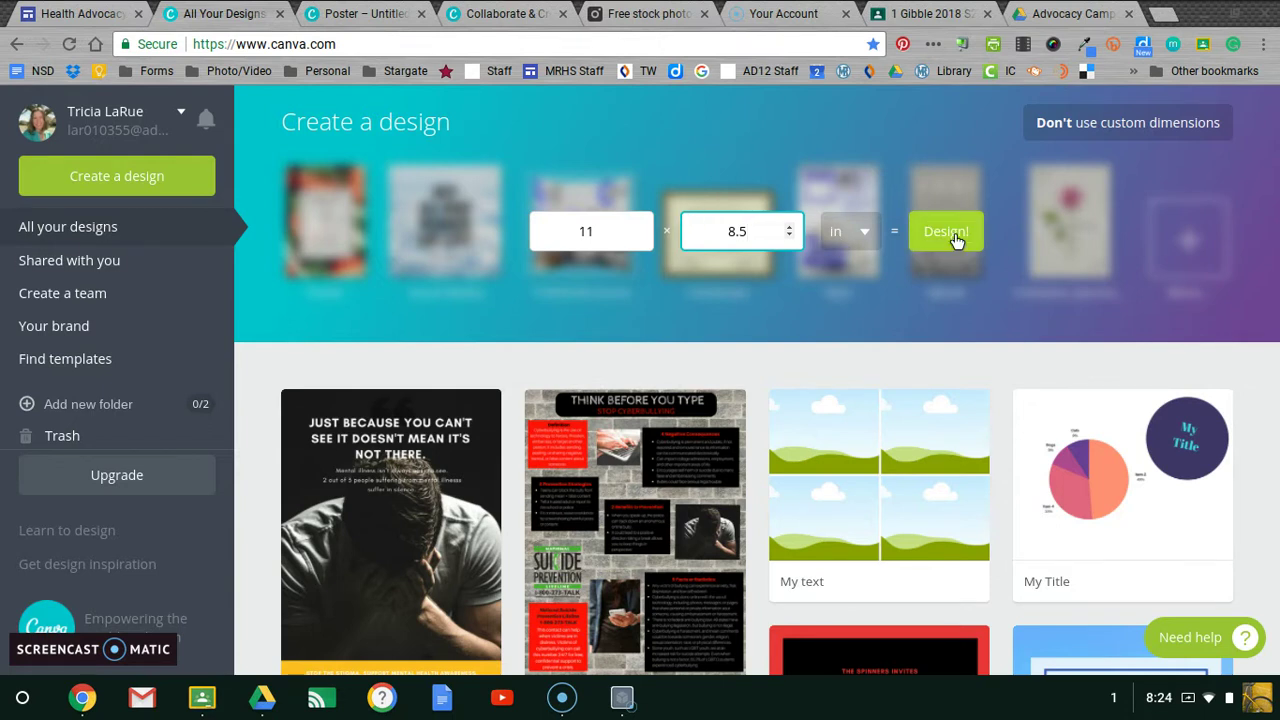
click(953, 239)
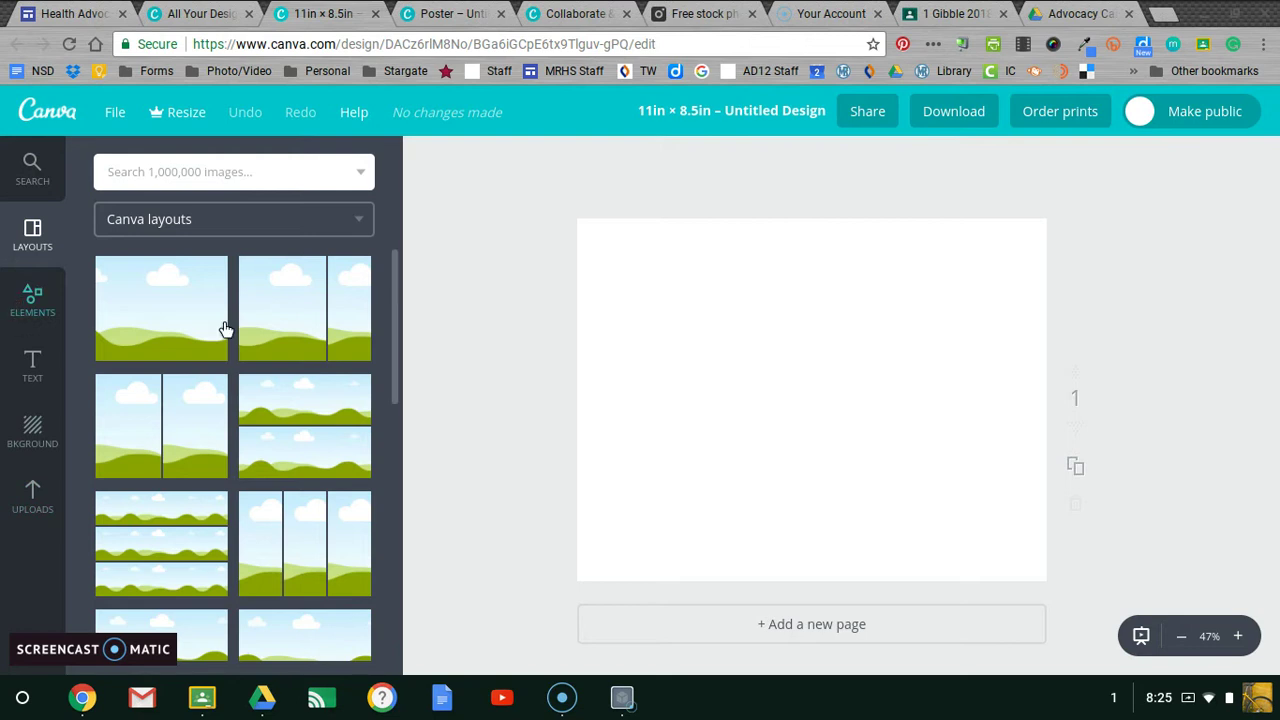
Browse the grid layouts and fill the blank page's background with the royal blue from the default palette.
scroll(170, 388, down, 3)
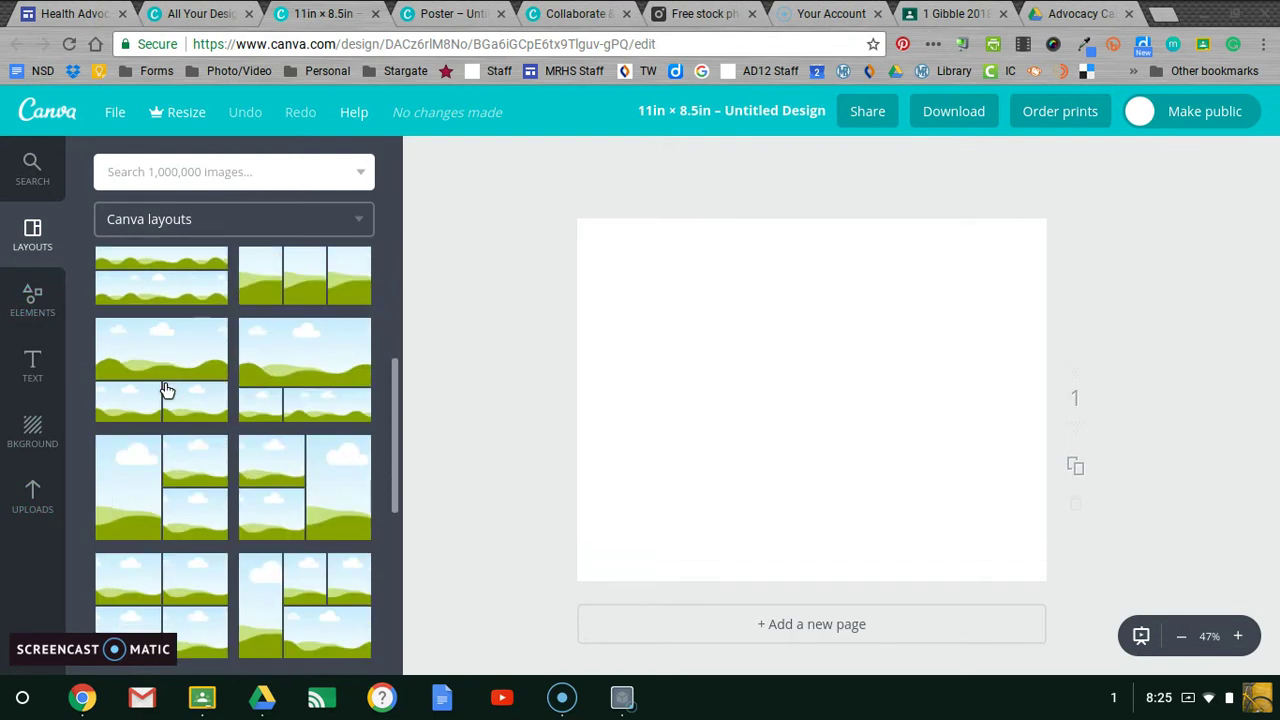
scroll(320, 494, down, 2)
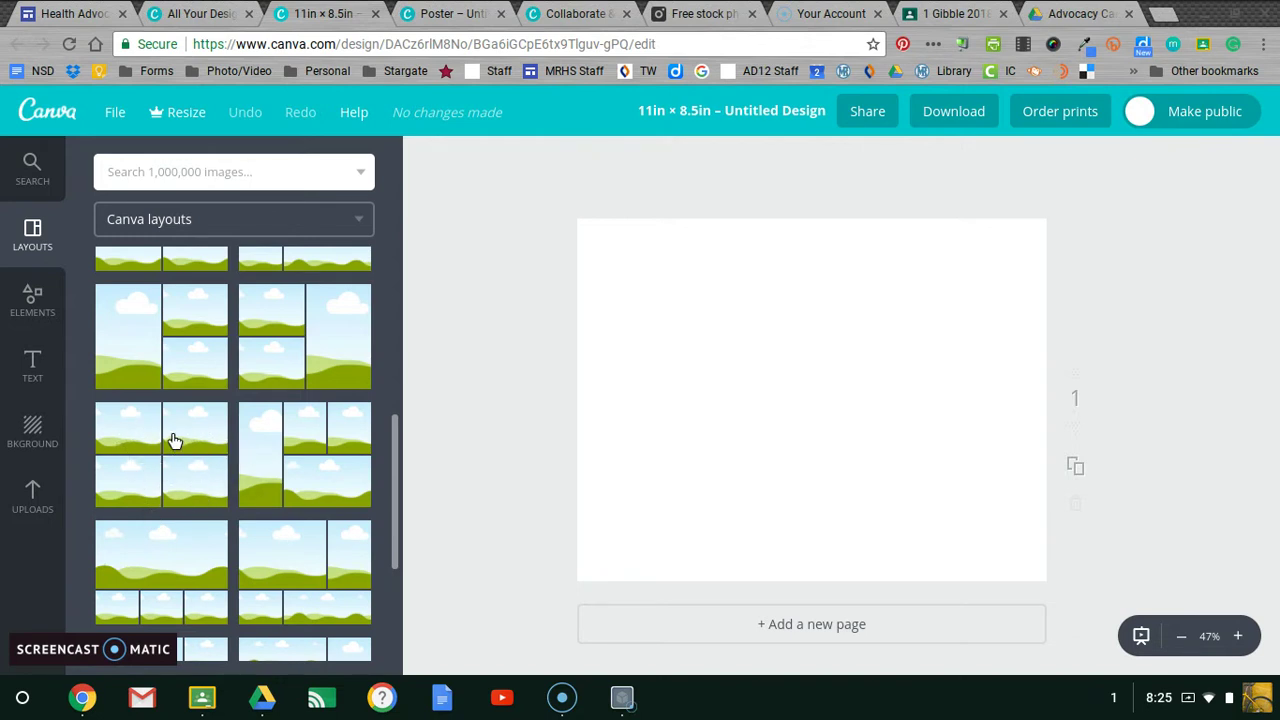
scroll(133, 331, up, 5)
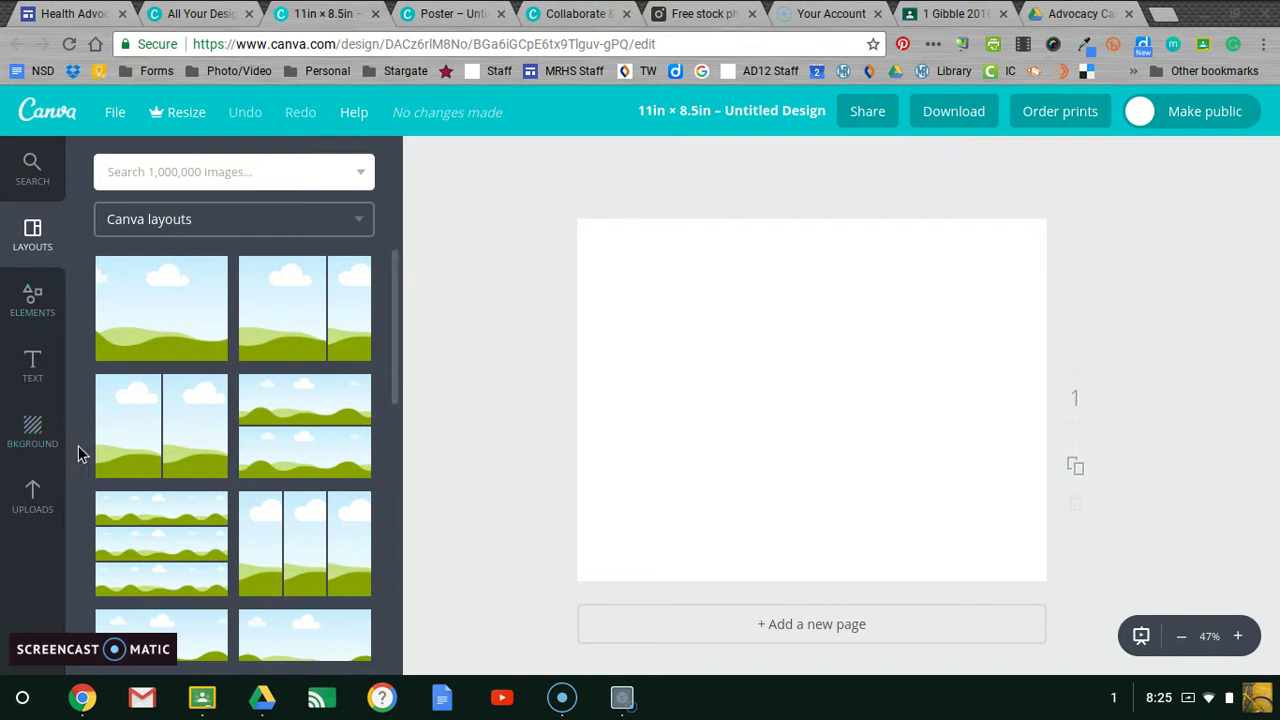
click(33, 435)
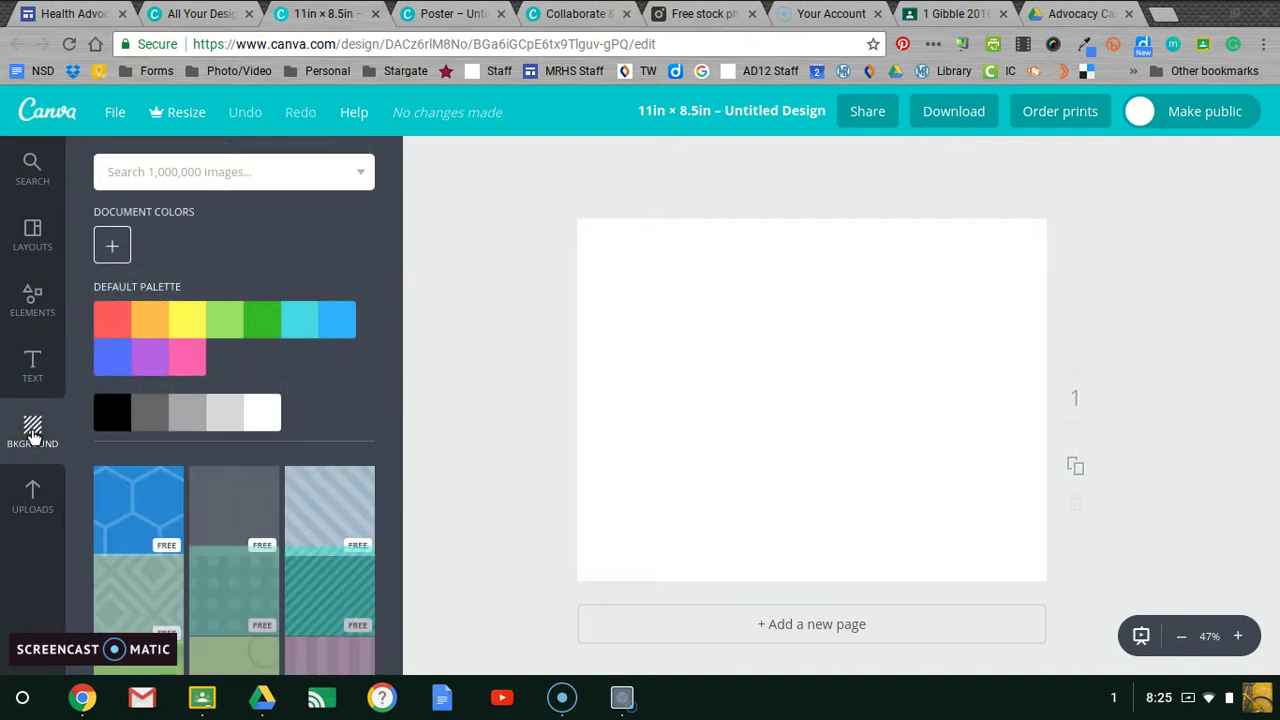
click(113, 366)
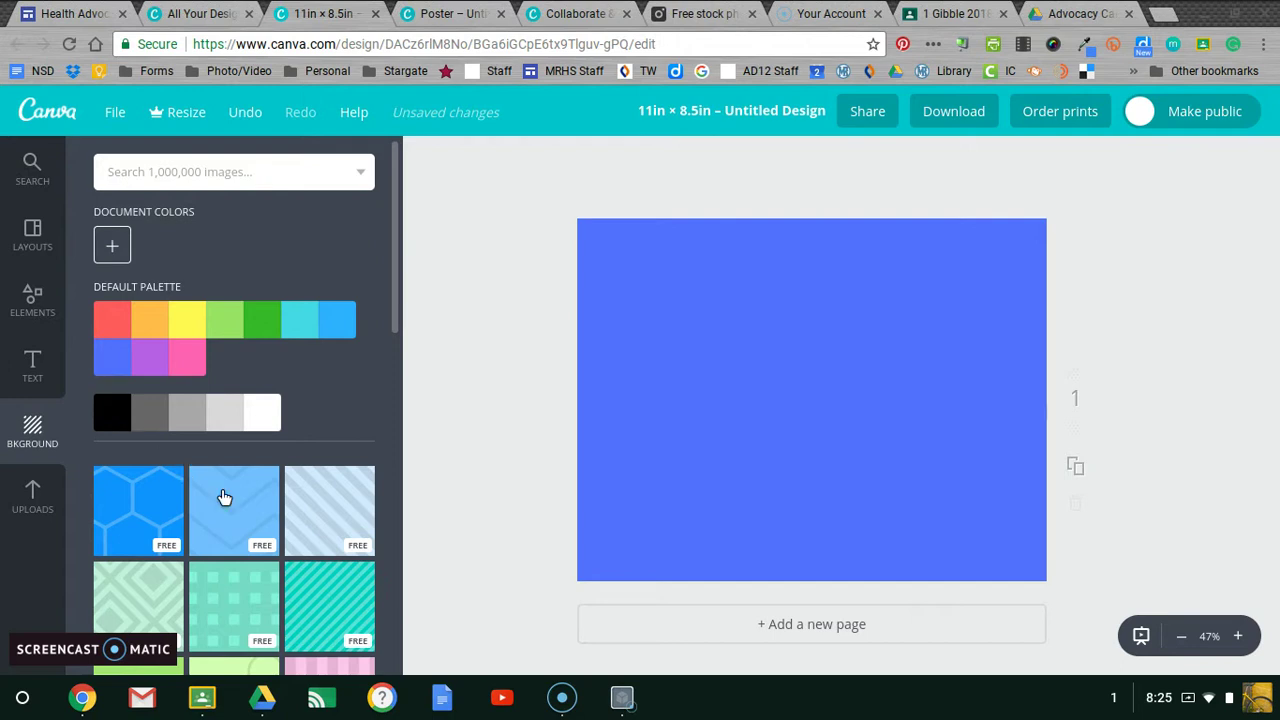
Apply the free teal diagonal-stripe pattern as the page background.
scroll(224, 497, down, 3)
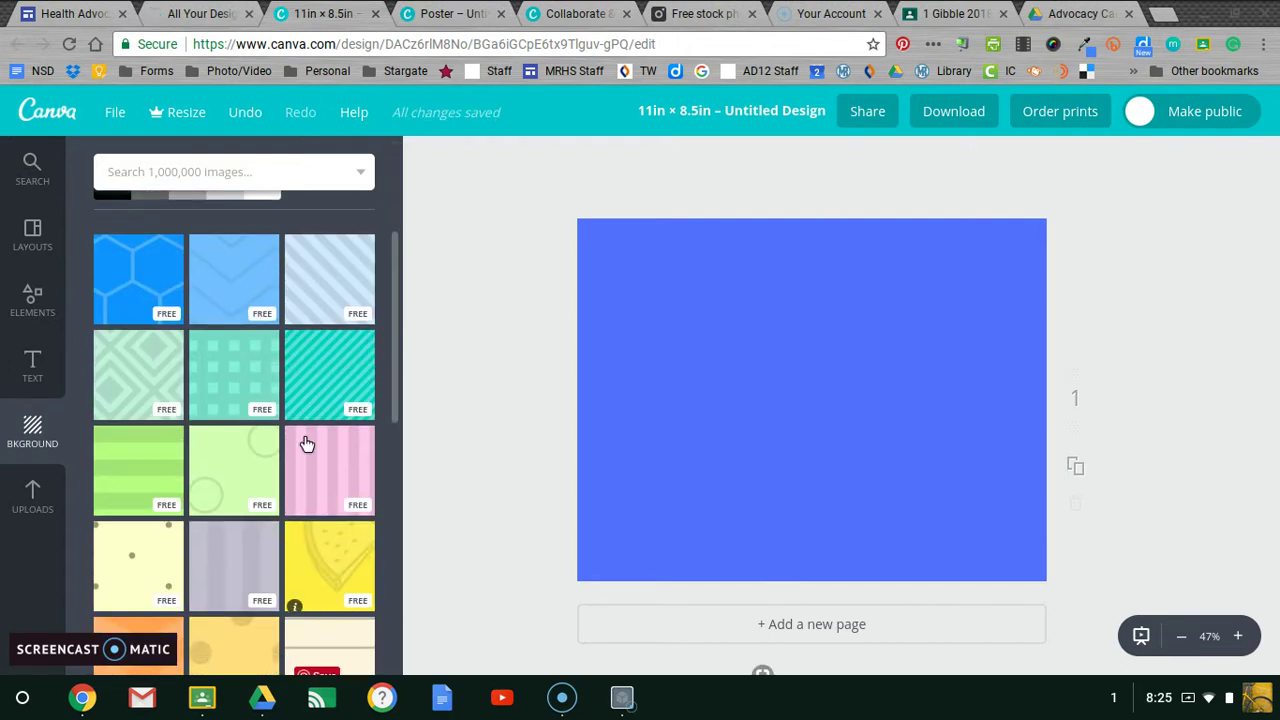
click(333, 396)
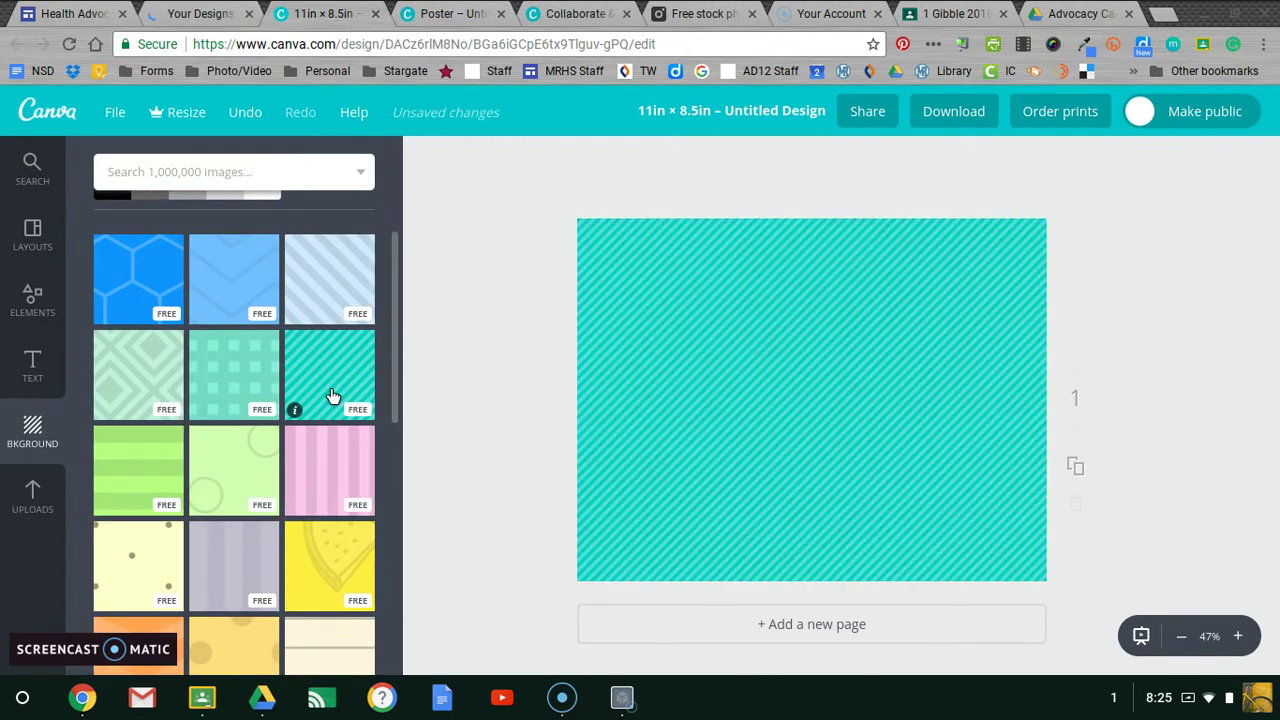
scroll(329, 394, up, 3)
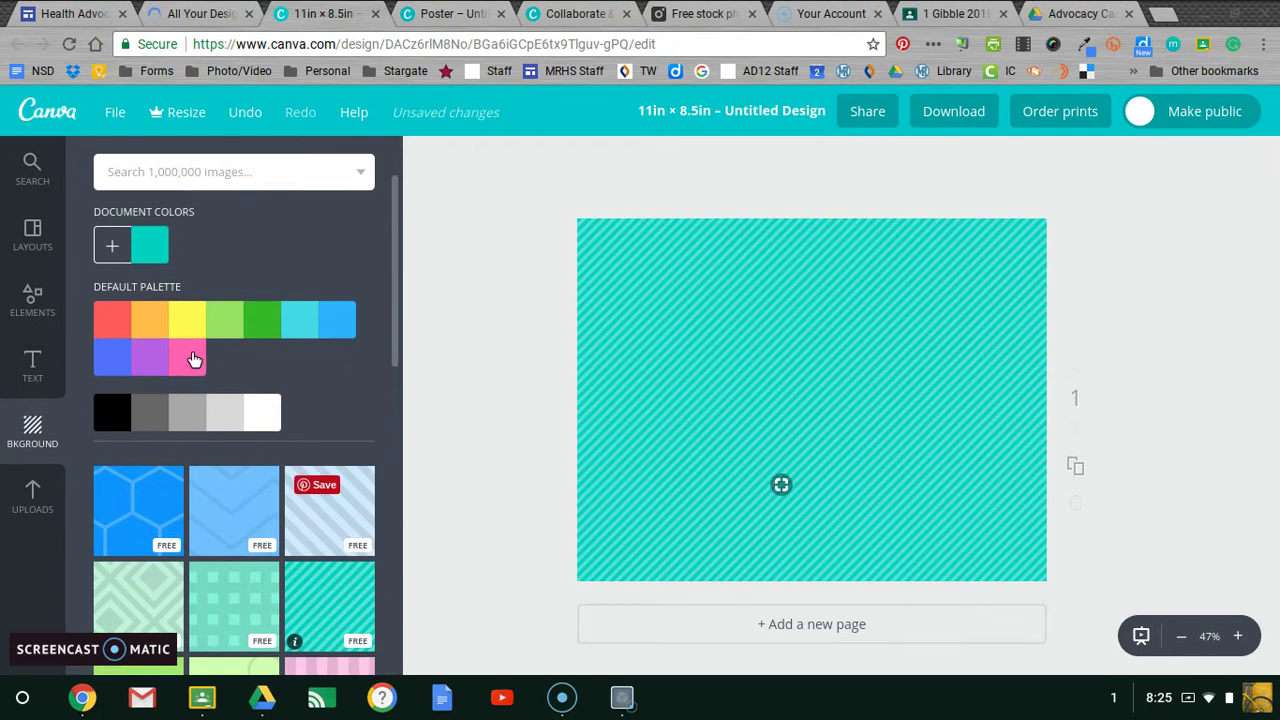
Show the uploaded images, switch to Pexels, and browse its background photos to open the dark wooden plank image.
click(27, 508)
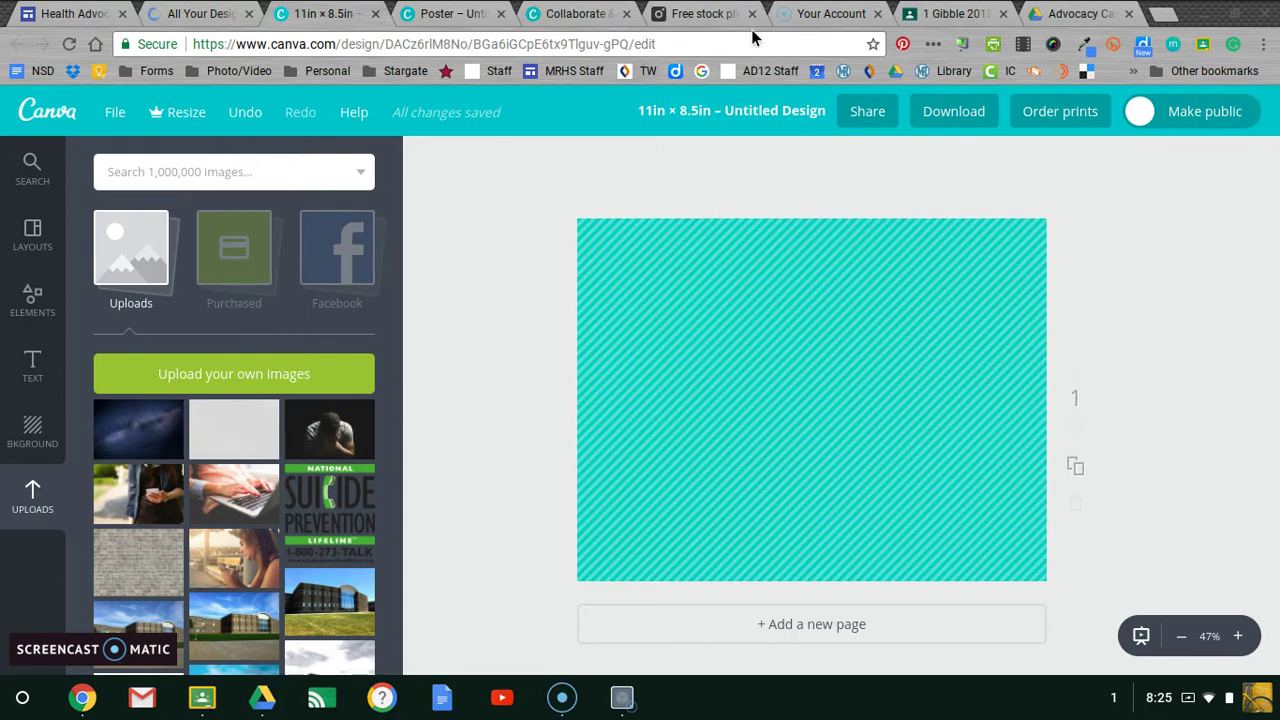
click(704, 17)
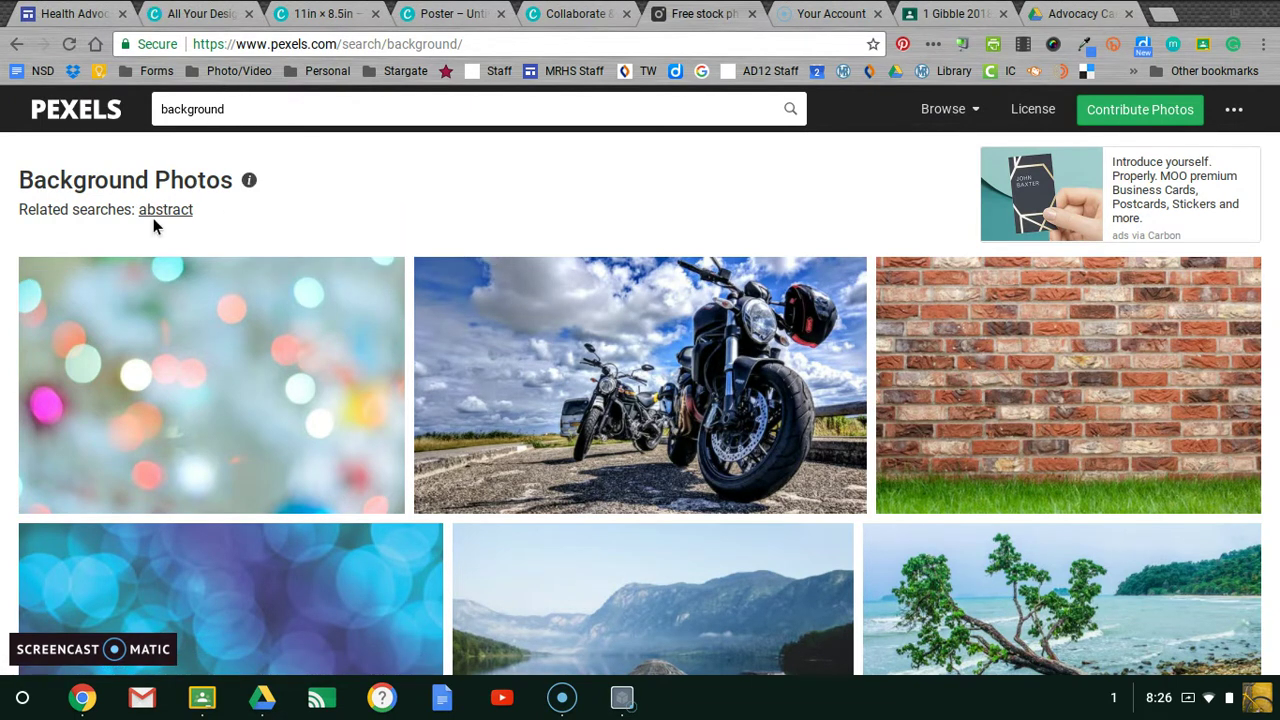
scroll(320, 225, down, 2)
scroll(323, 229, down, 7)
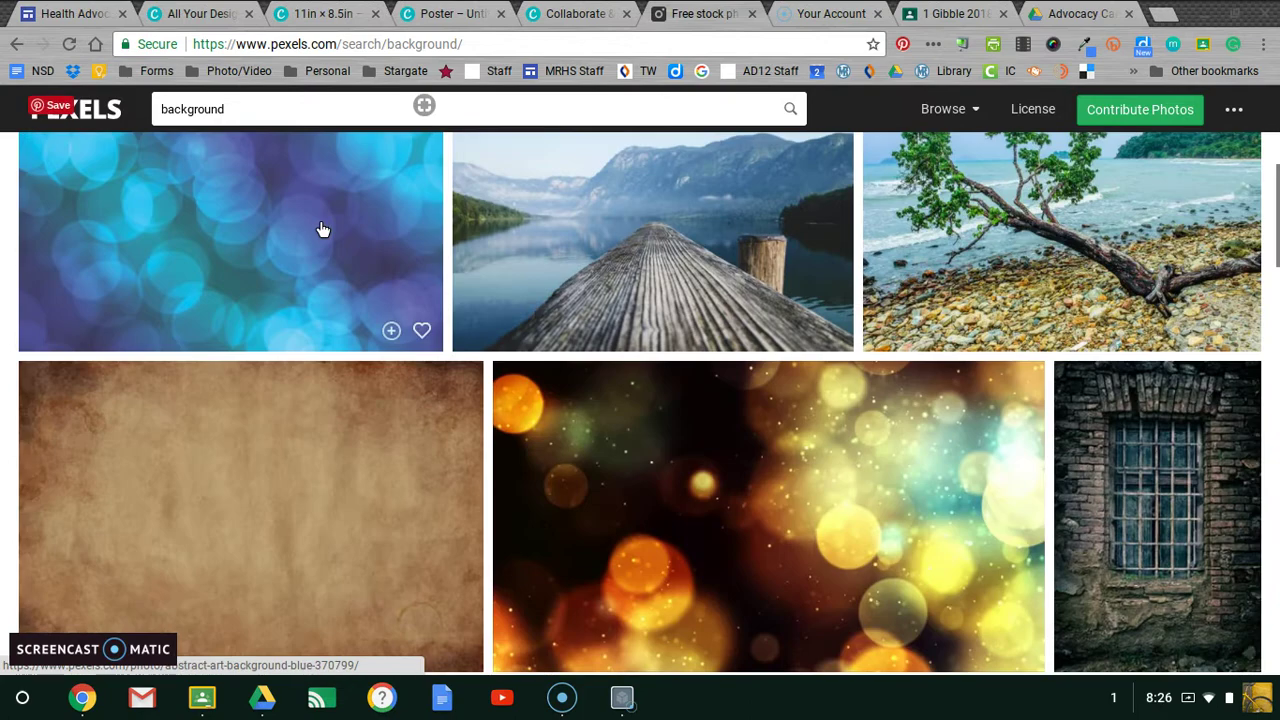
scroll(322, 300, down, 4)
scroll(323, 308, up, 9)
scroll(323, 308, up, 2)
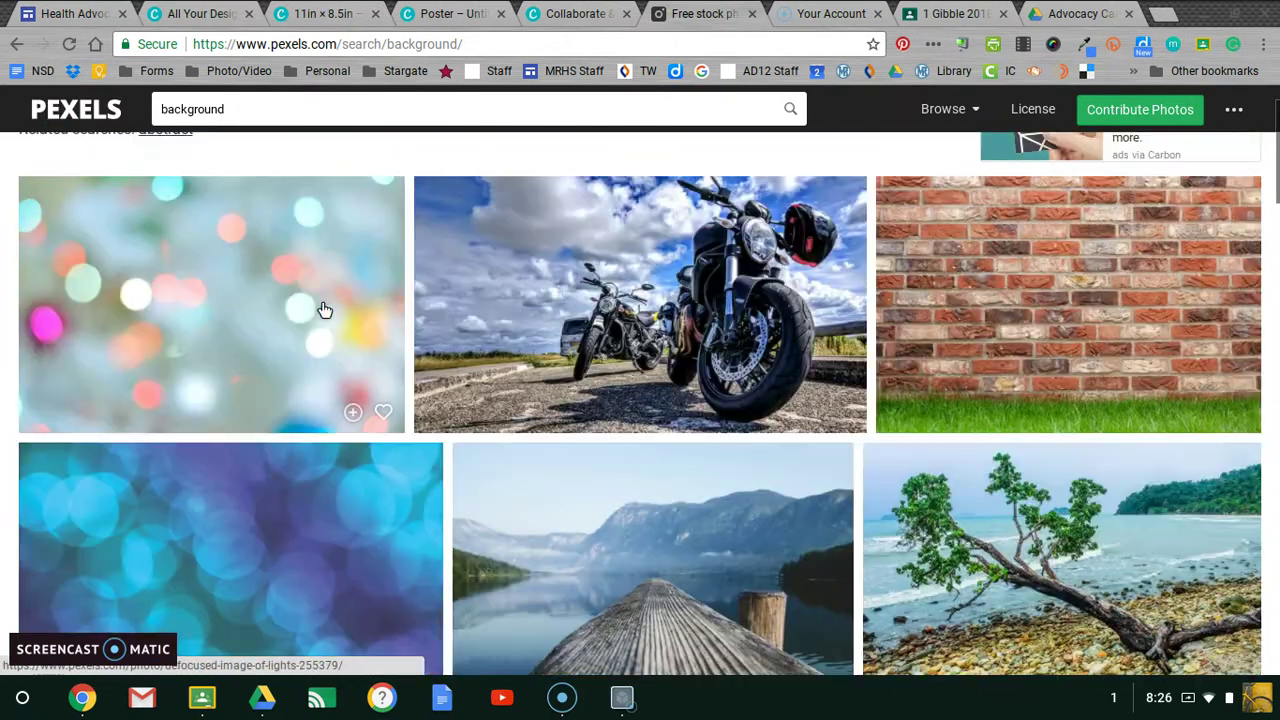
scroll(314, 400, down, 3)
scroll(315, 519, down, 4)
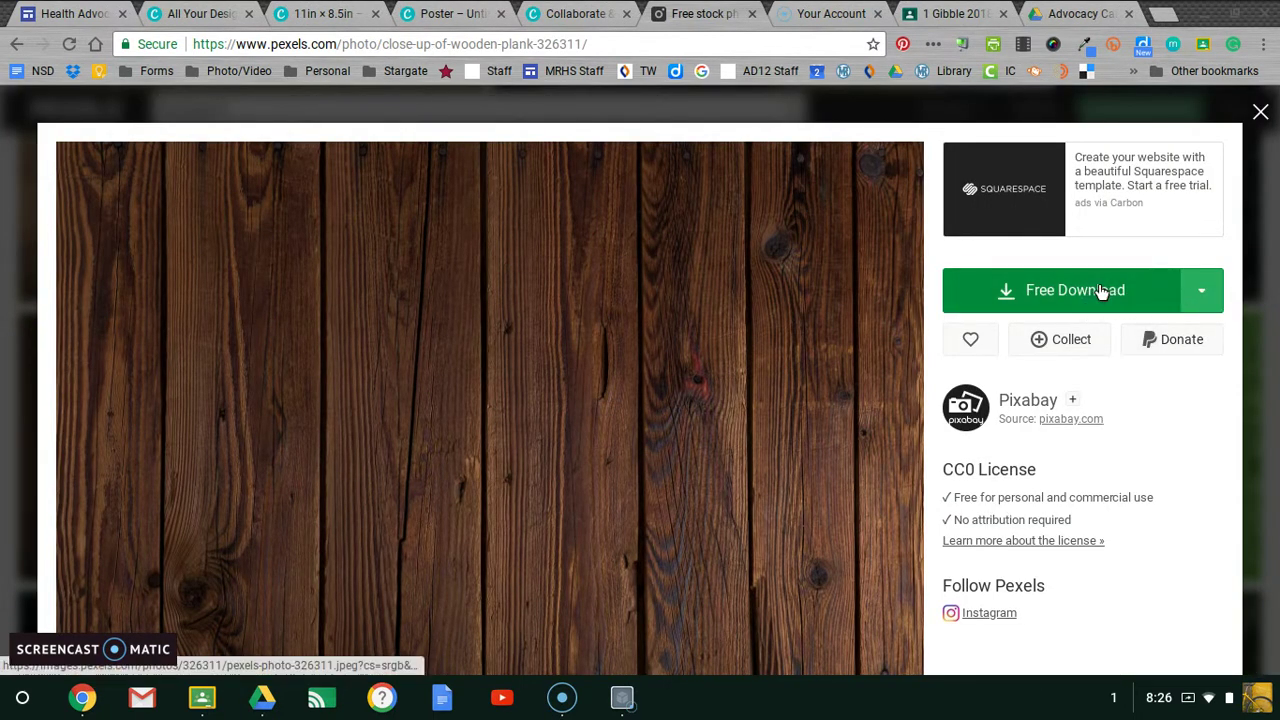
Download the dark wooden plank photo at its original size (5679 x 3786) and check the saved file in its folder.
click(1137, 307)
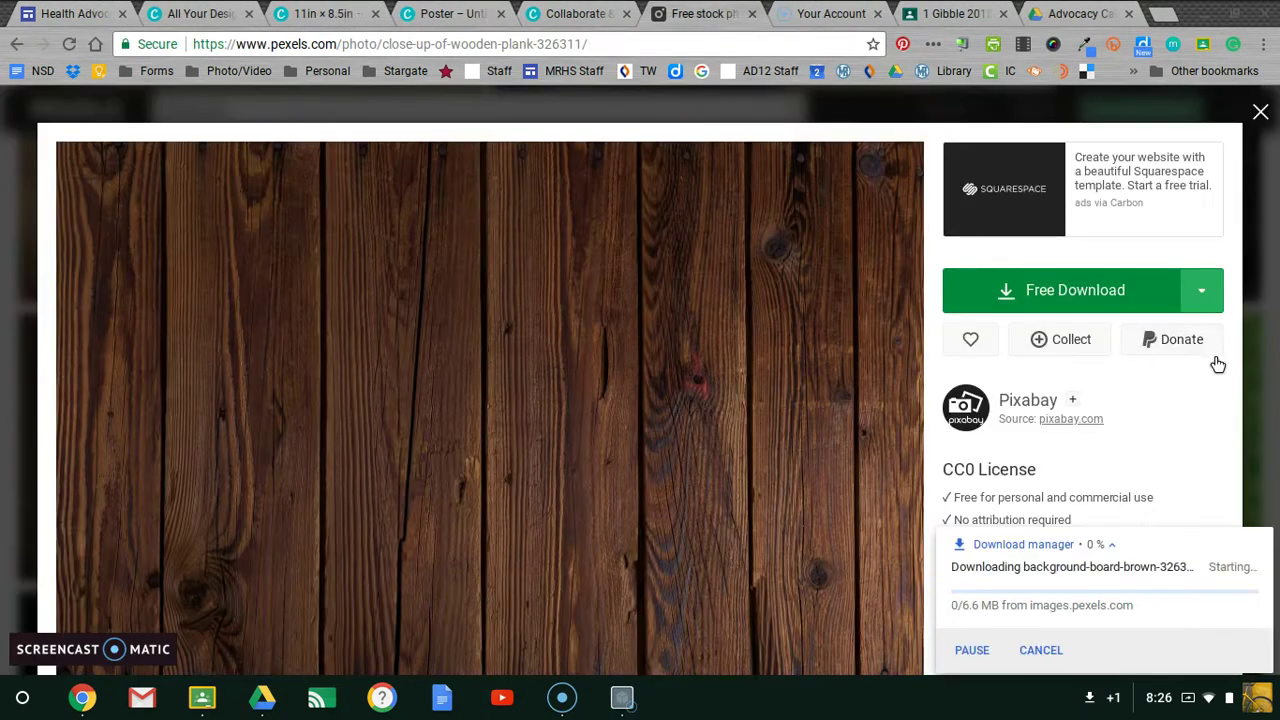
click(1195, 286)
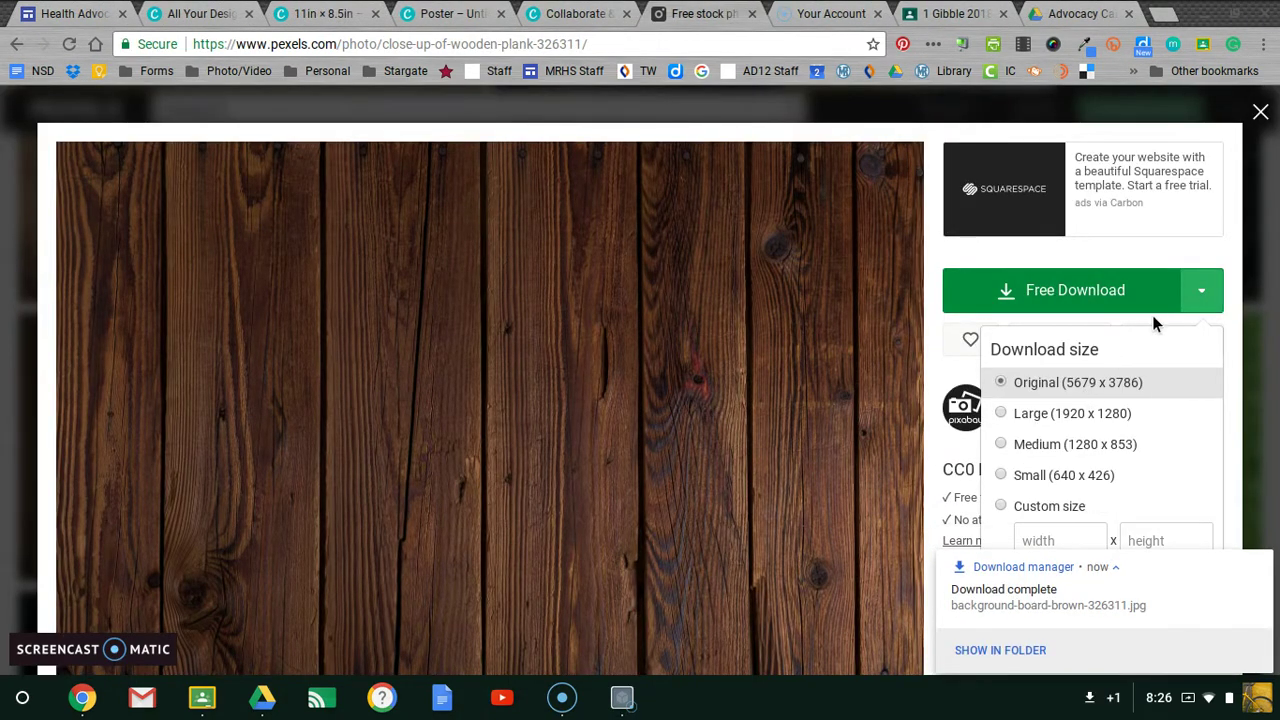
click(1050, 384)
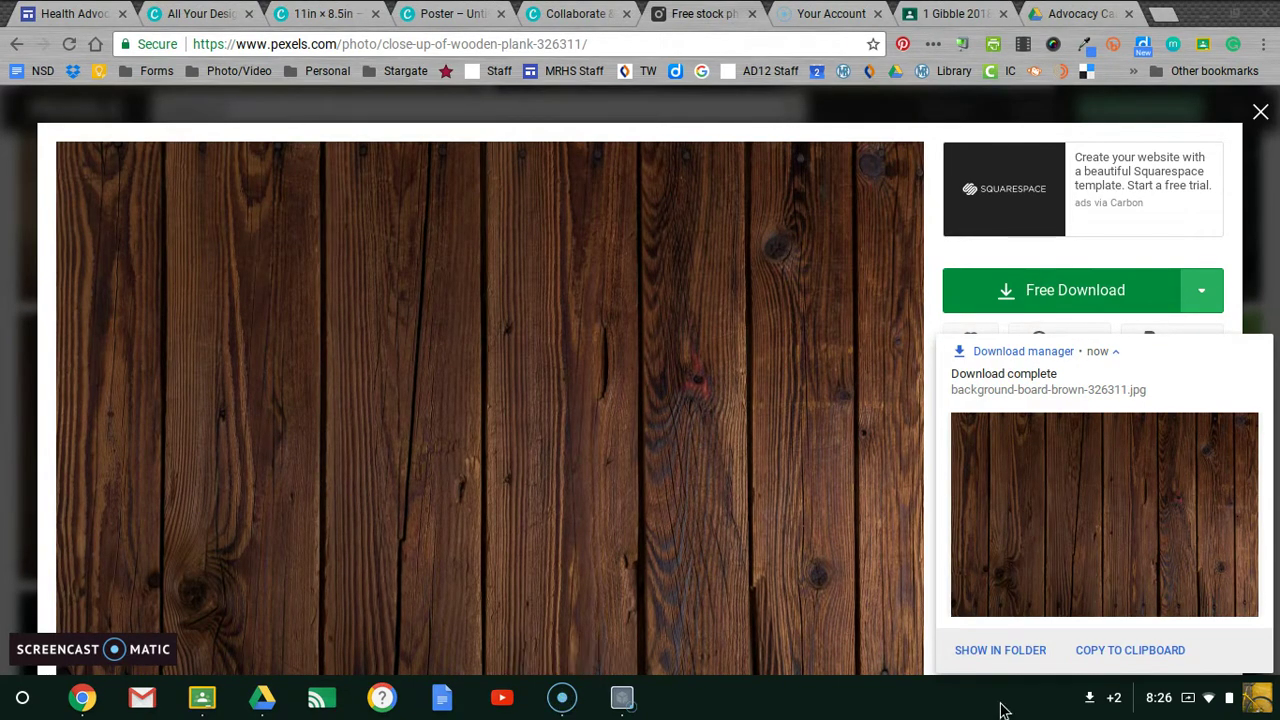
click(1017, 651)
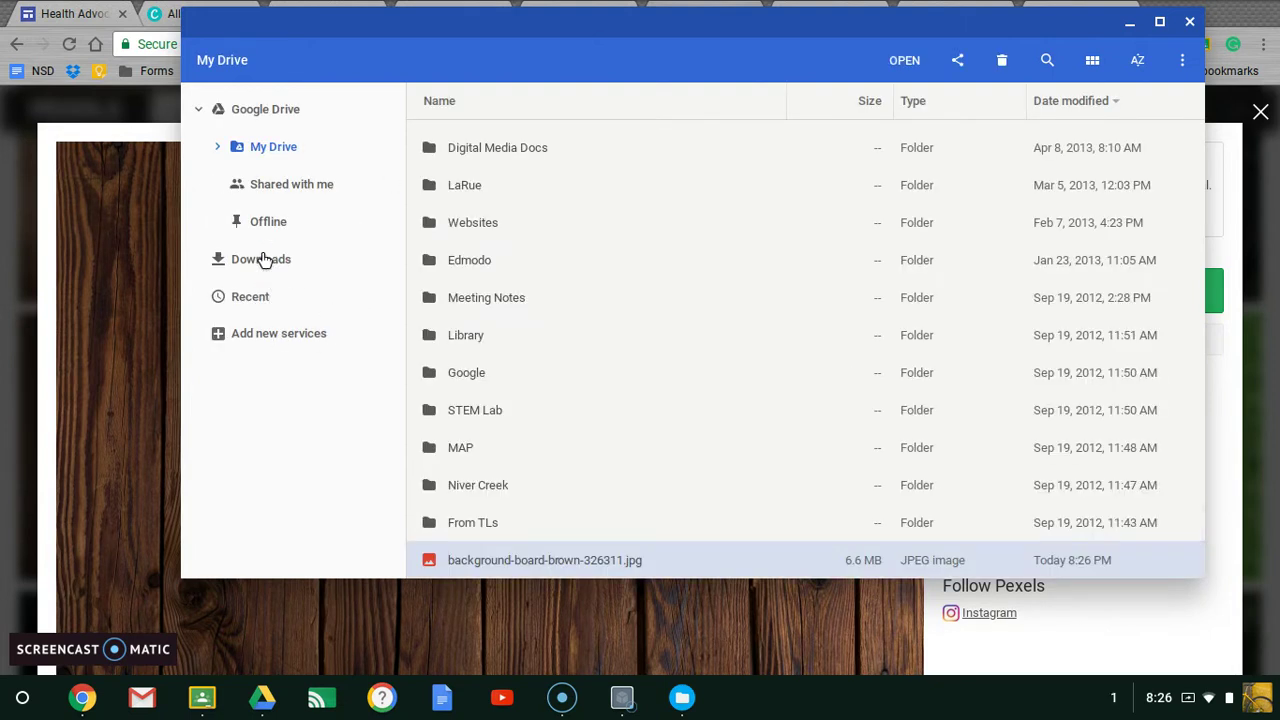
click(160, 224)
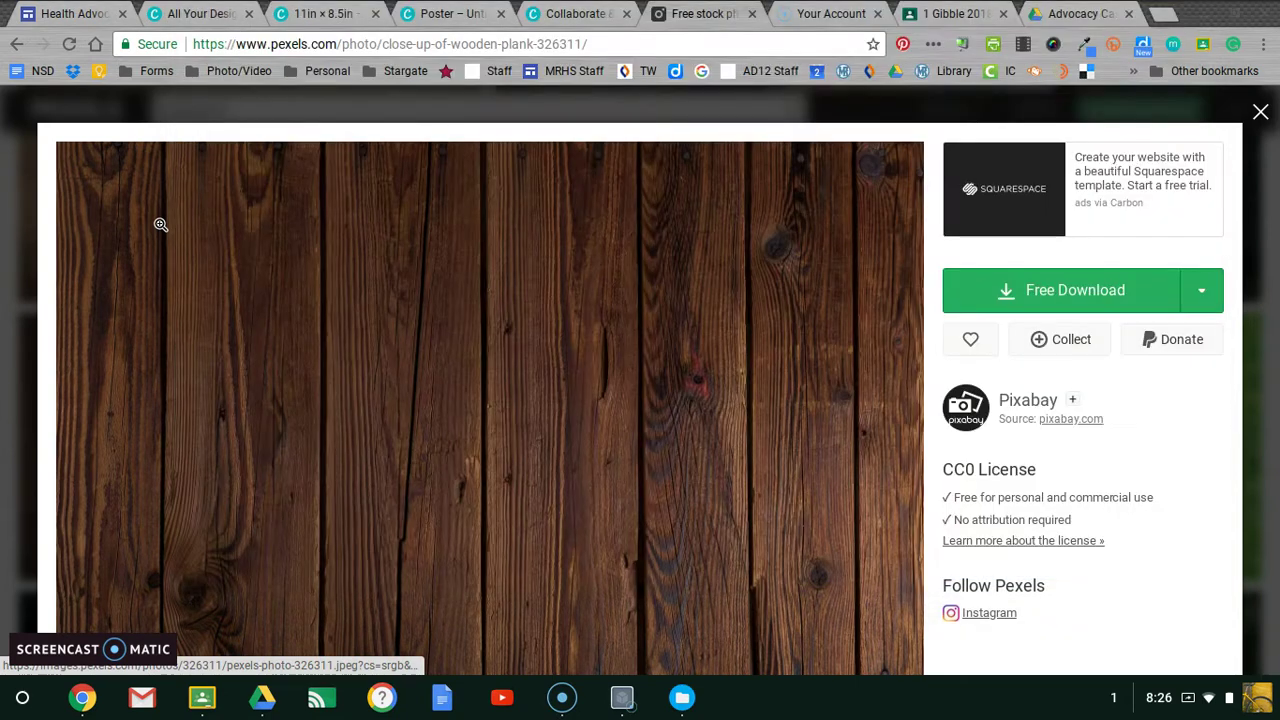
Return to the 11in × 8.5in Canva design and upload background-board-brown-326311.jpg from the recent files.
click(476, 13)
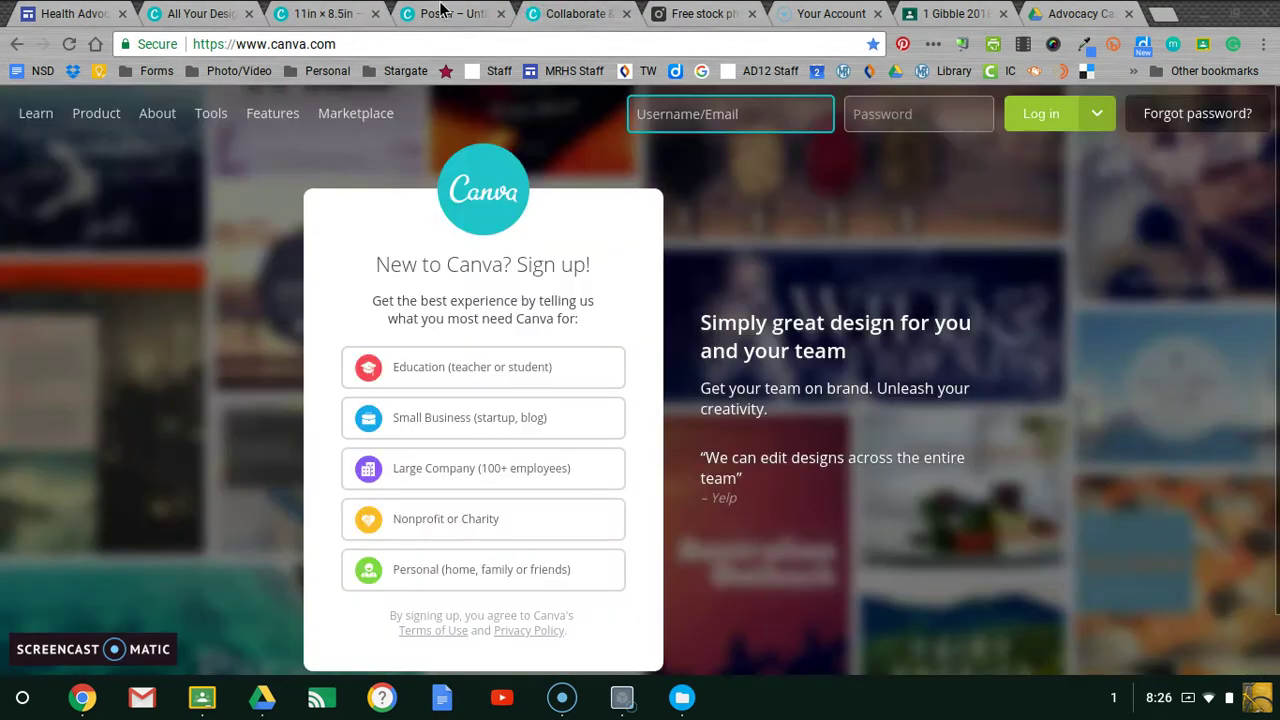
click(331, 12)
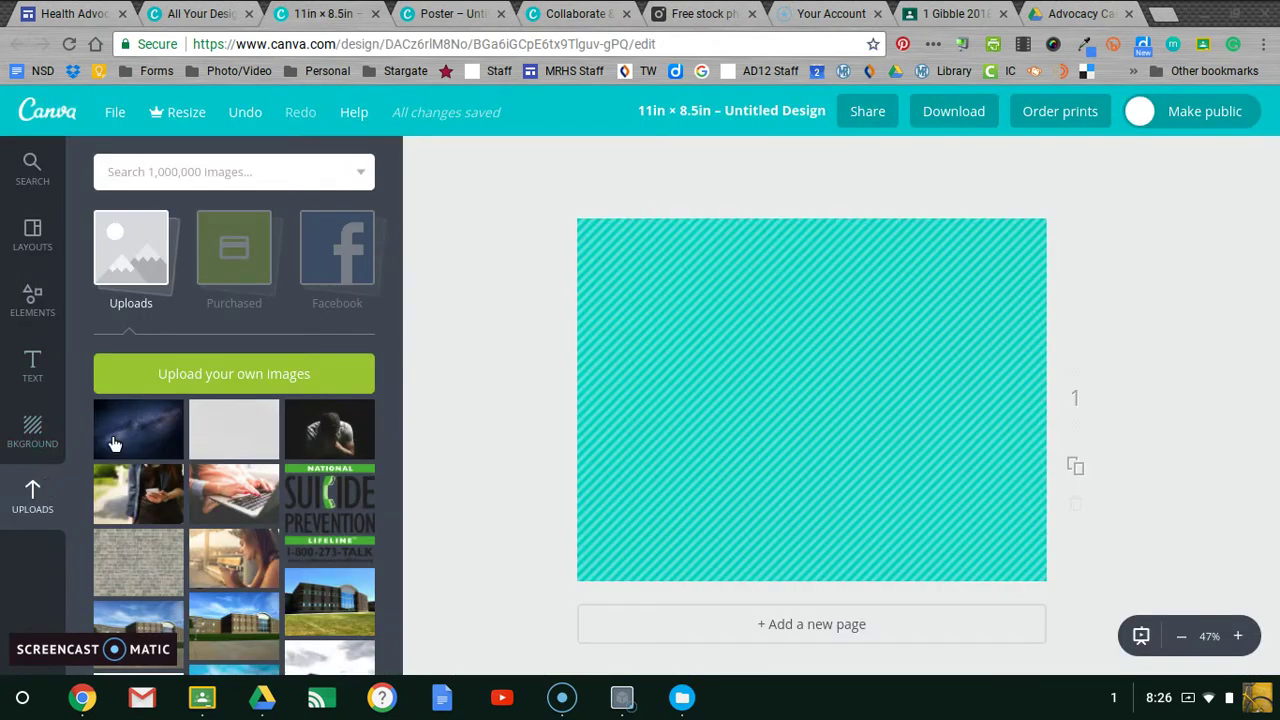
click(207, 374)
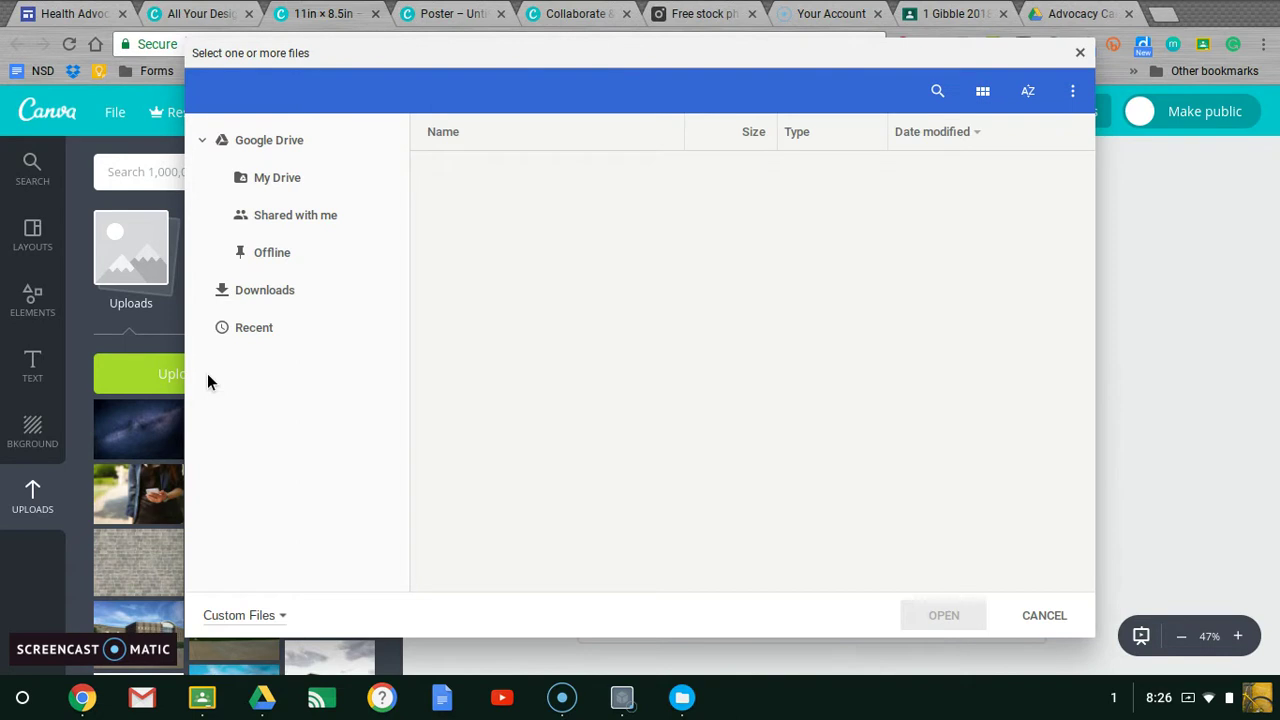
click(260, 331)
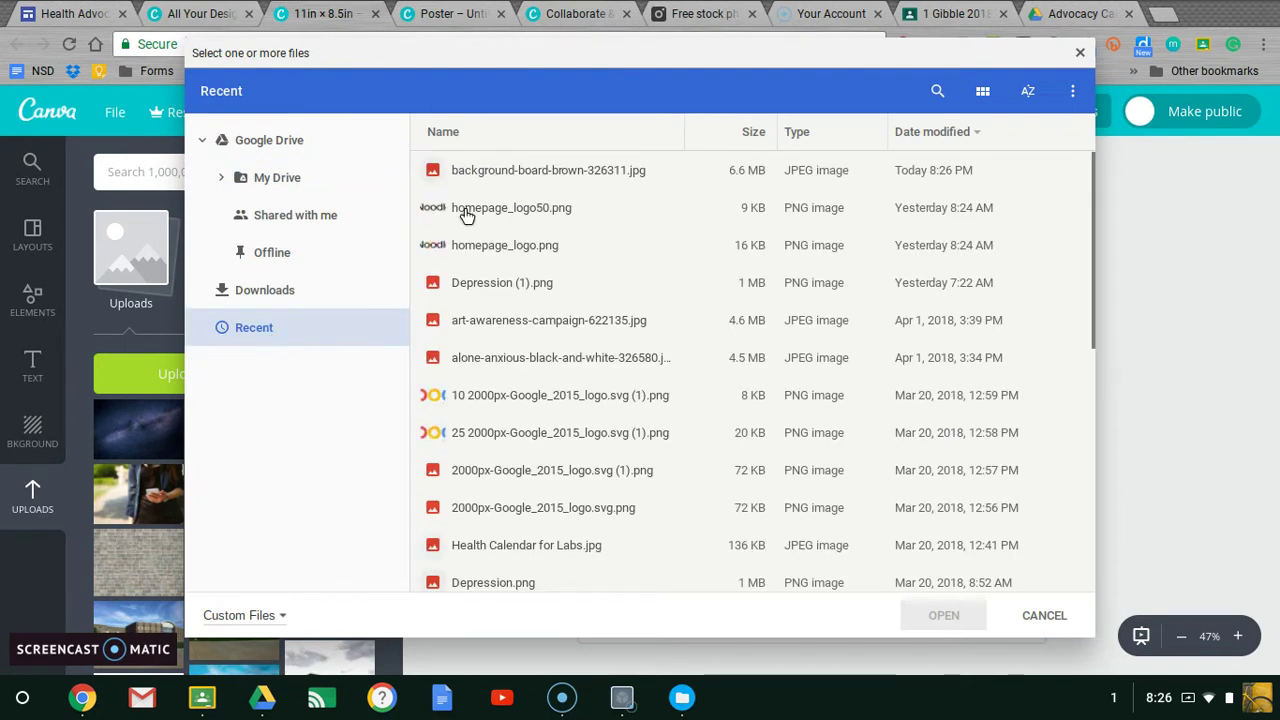
double_click(484, 175)
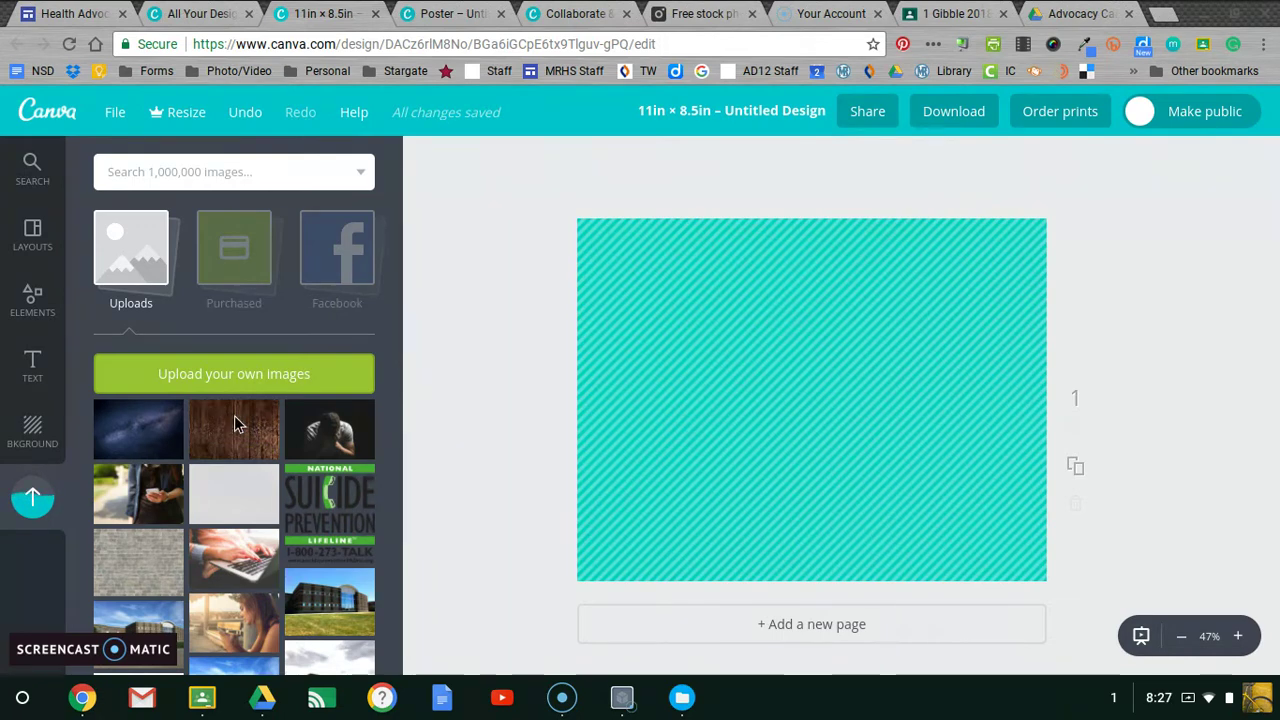
Place the uploaded wood image on the page, then enlarge and shift it until it covers the whole page.
click(235, 423)
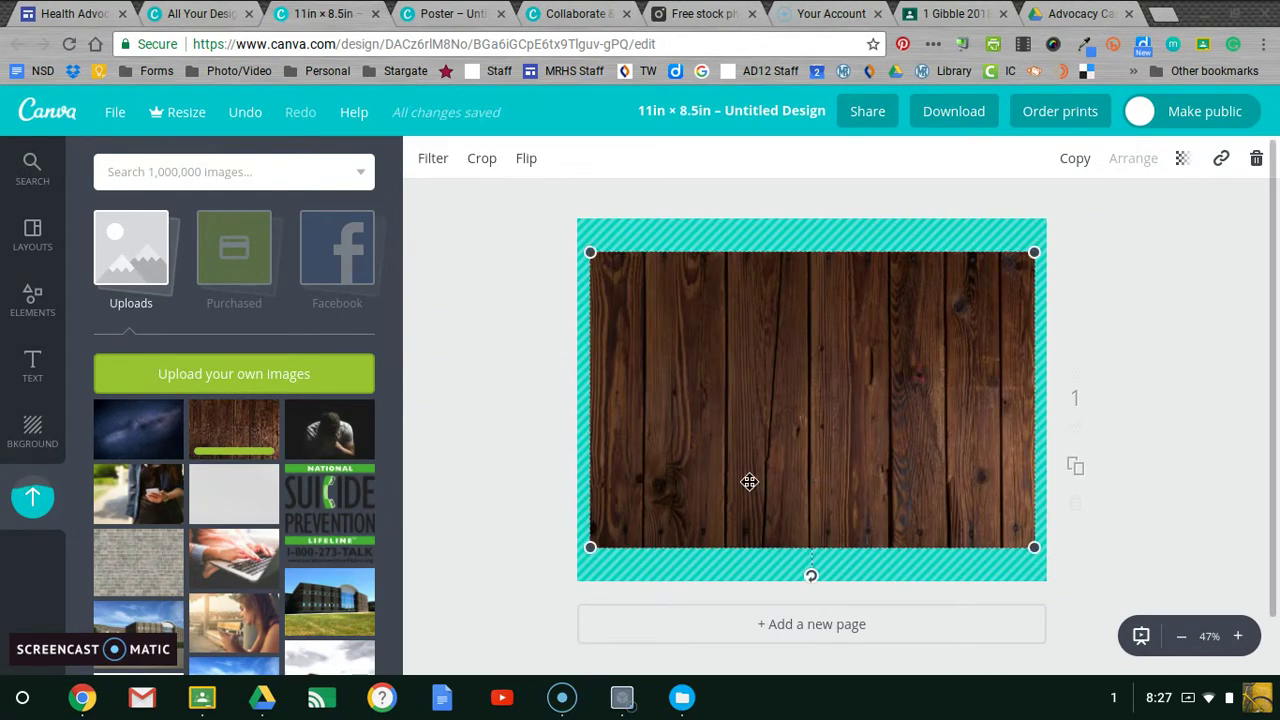
drag(592, 254, 609, 263)
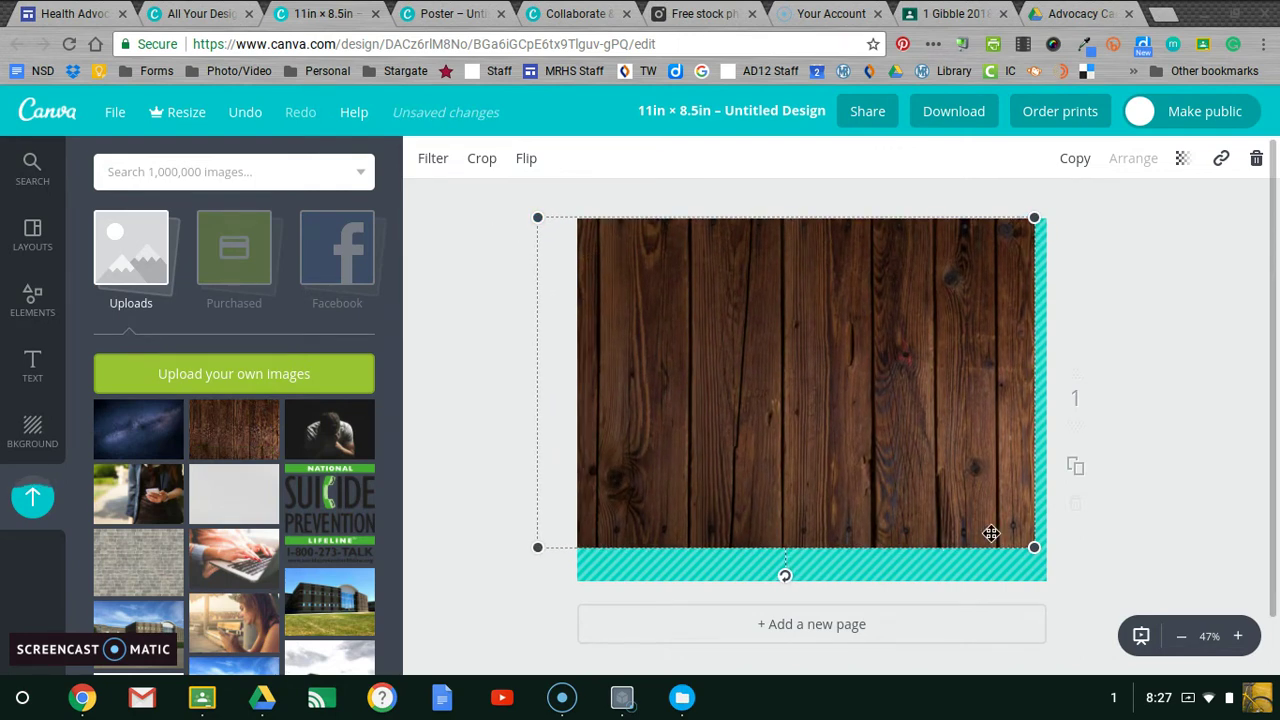
drag(1032, 548, 1100, 590)
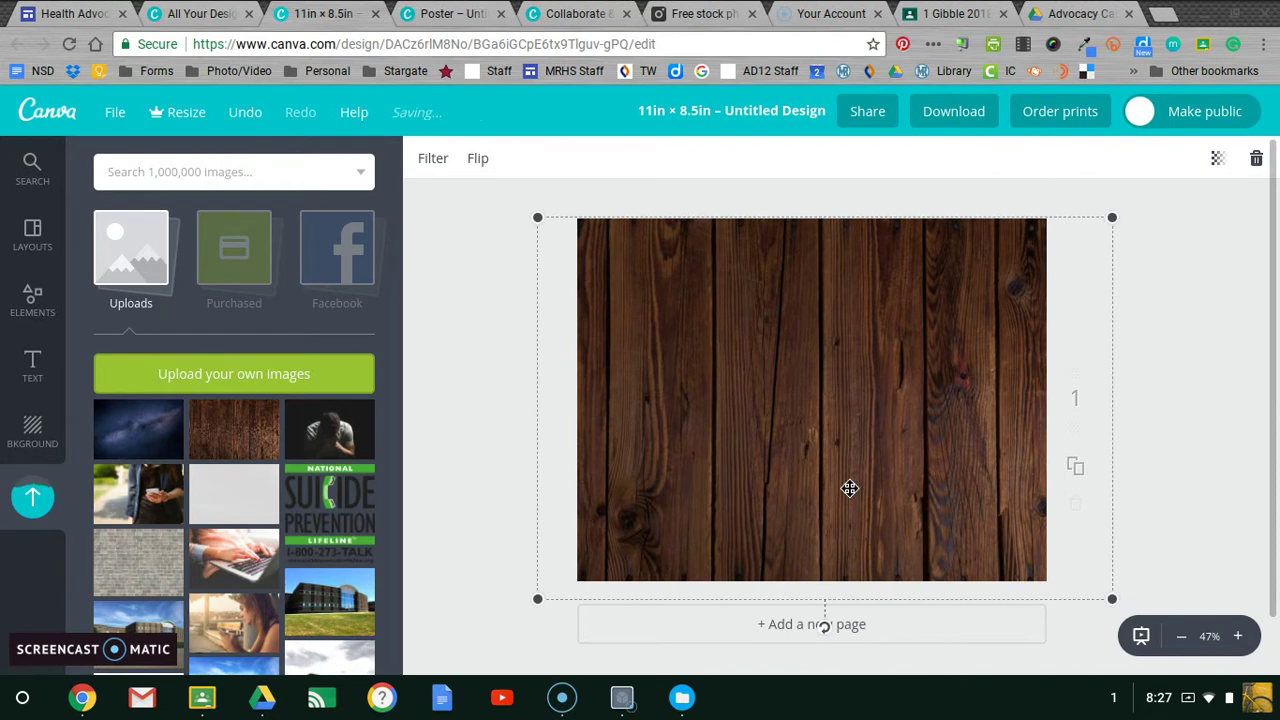
drag(849, 488, 857, 489)
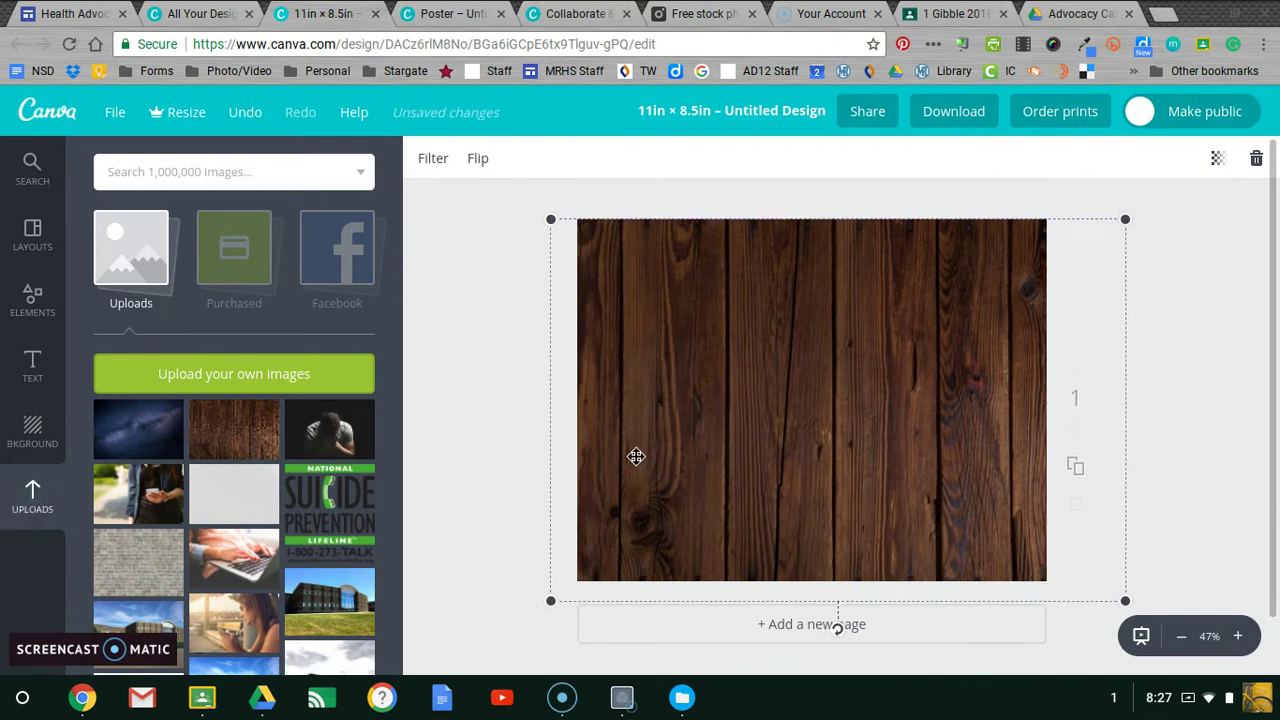
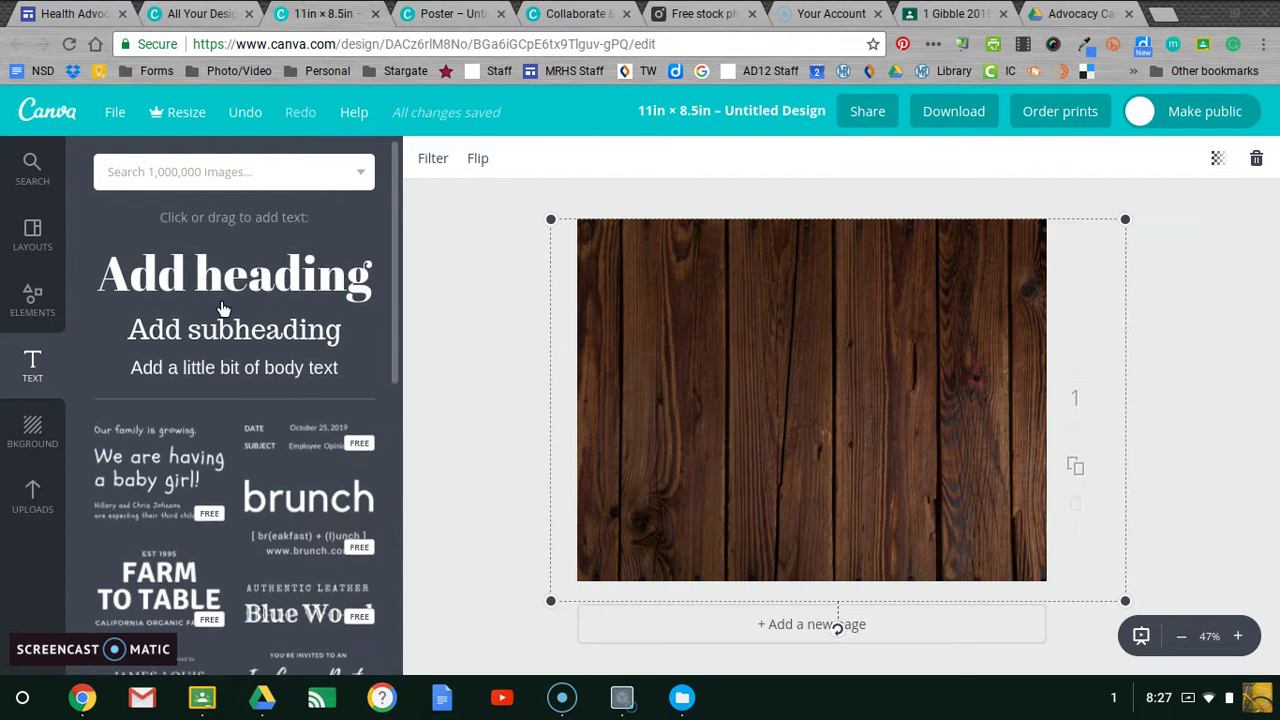
Add a heading to the page and color its text white (#ffffff).
click(238, 289)
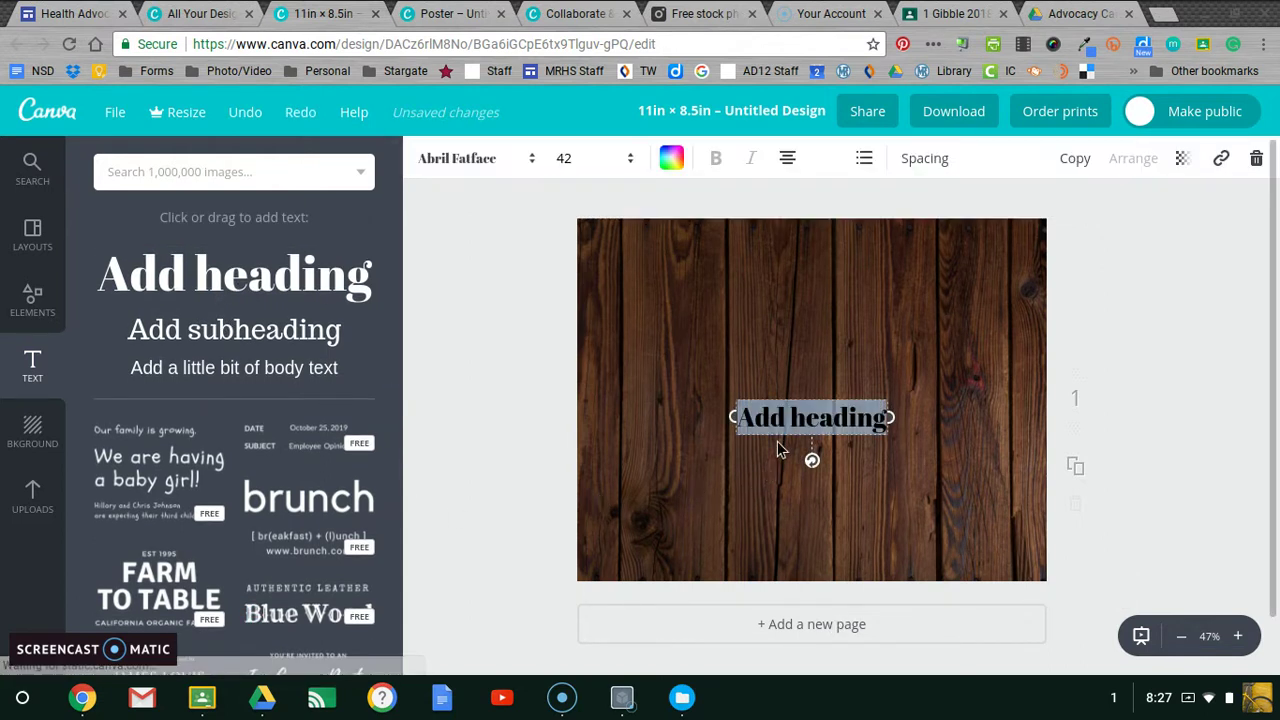
click(671, 158)
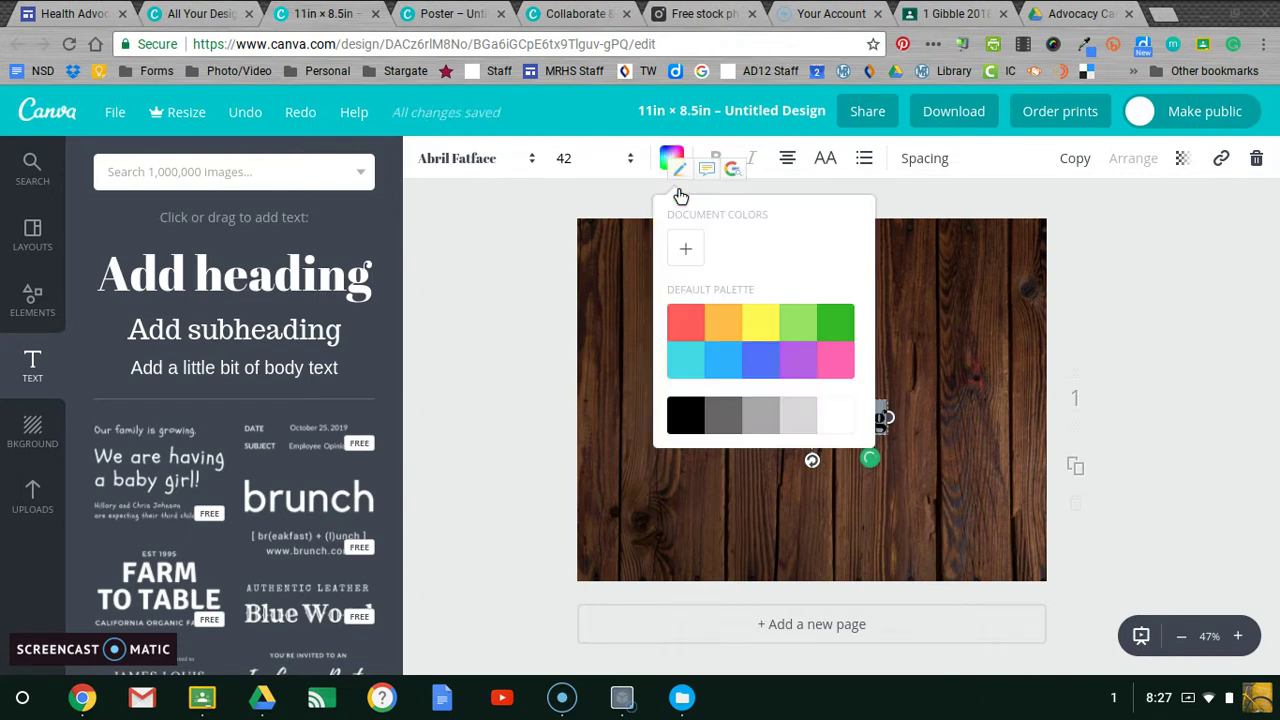
click(843, 426)
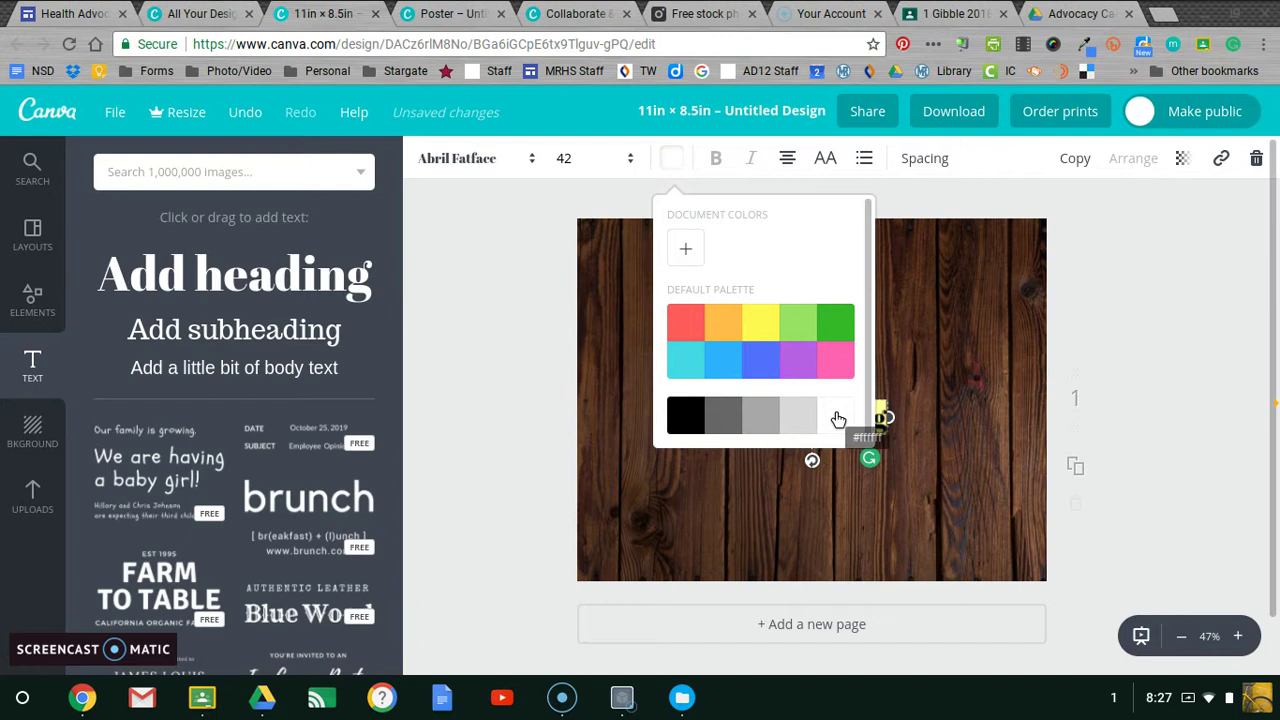
click(899, 417)
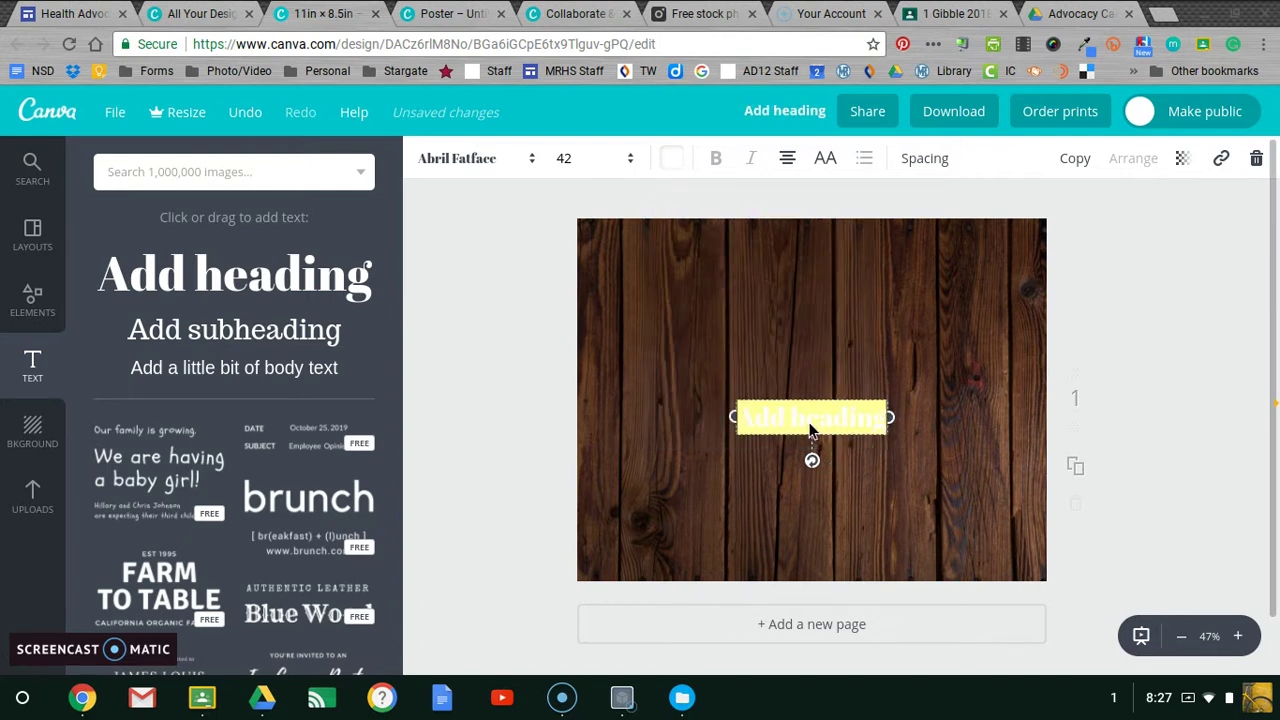
click(946, 450)
click(900, 436)
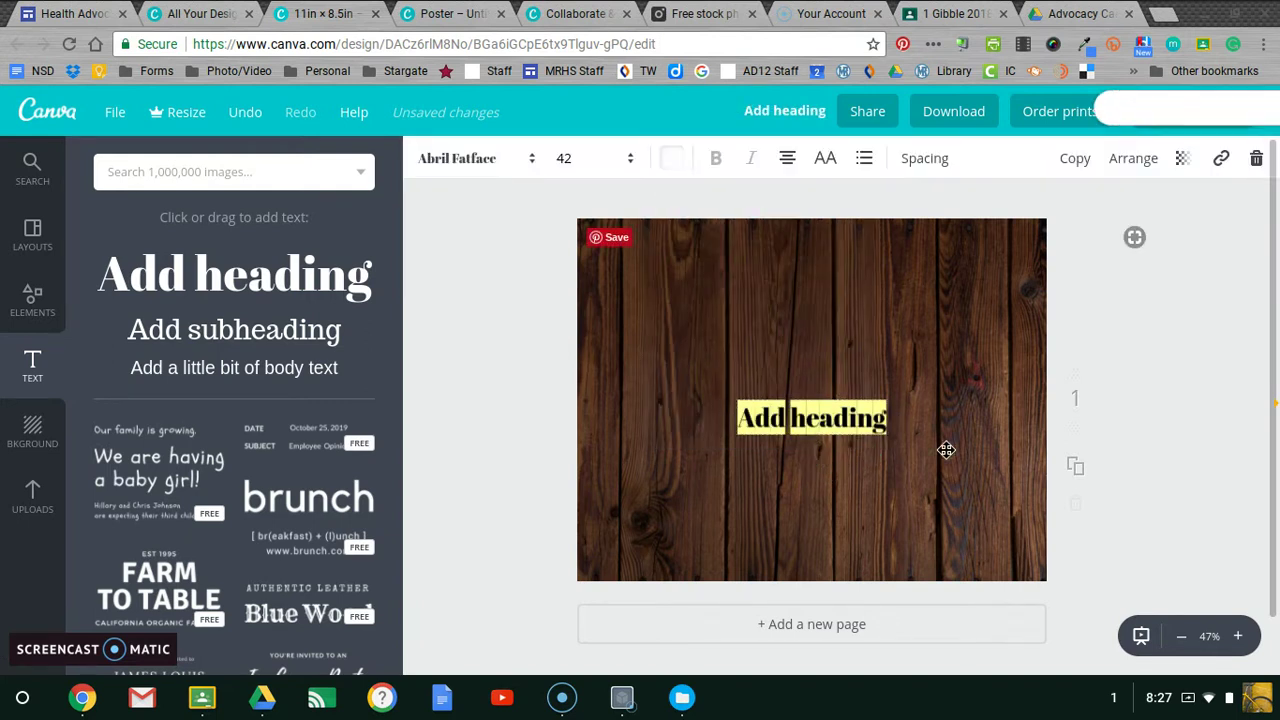
key(ctrl+a)
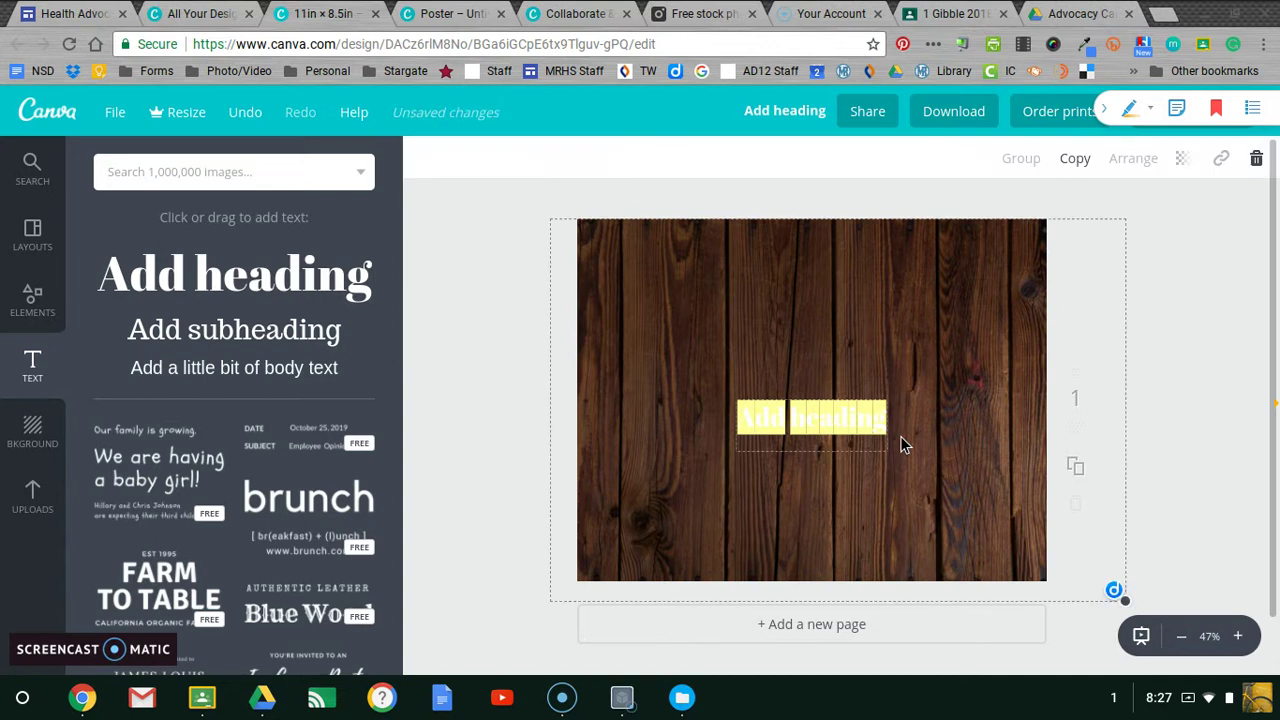
text(tre)
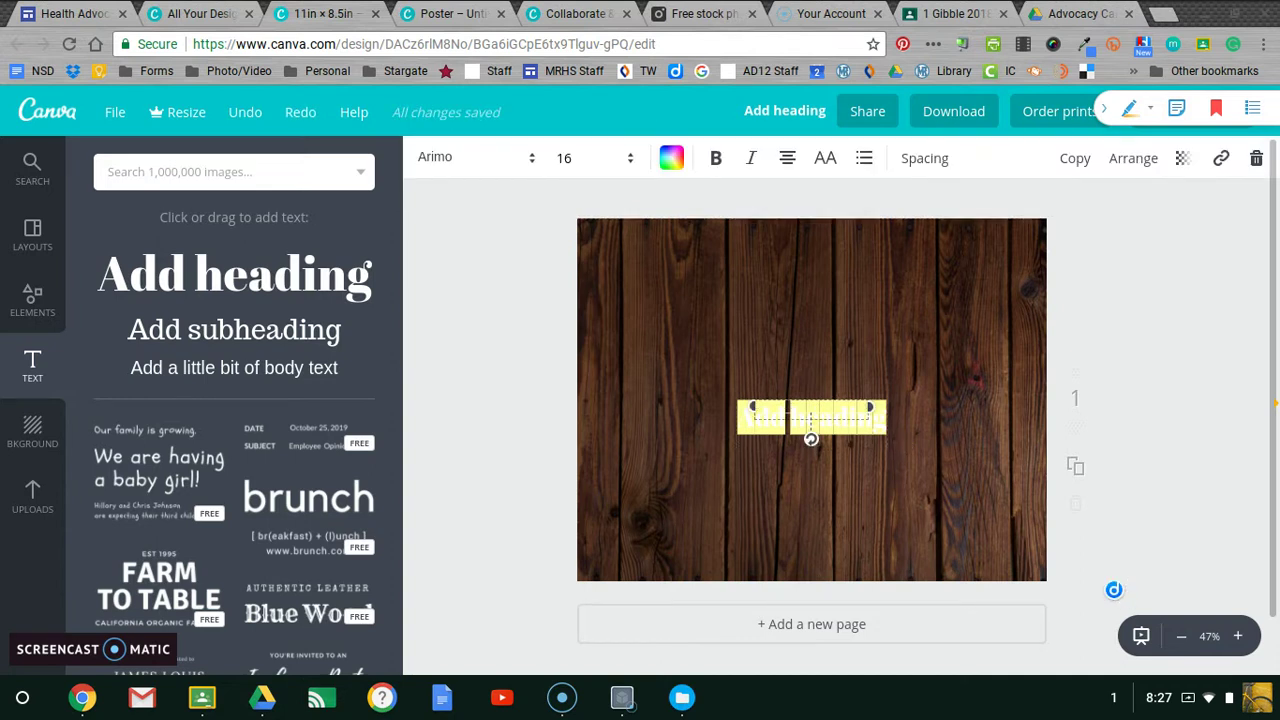
click(752, 460)
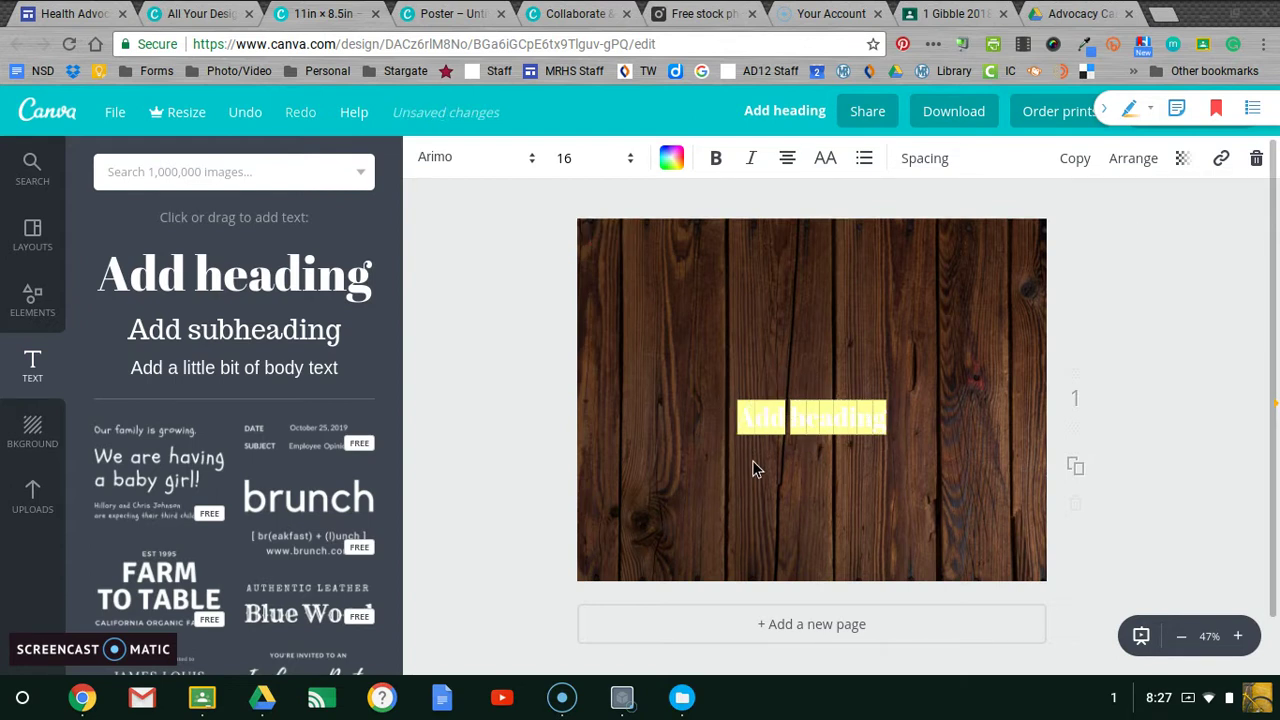
Replace the heading text with "Distracted Driving" and move it to the upper edge of the page.
click(760, 425)
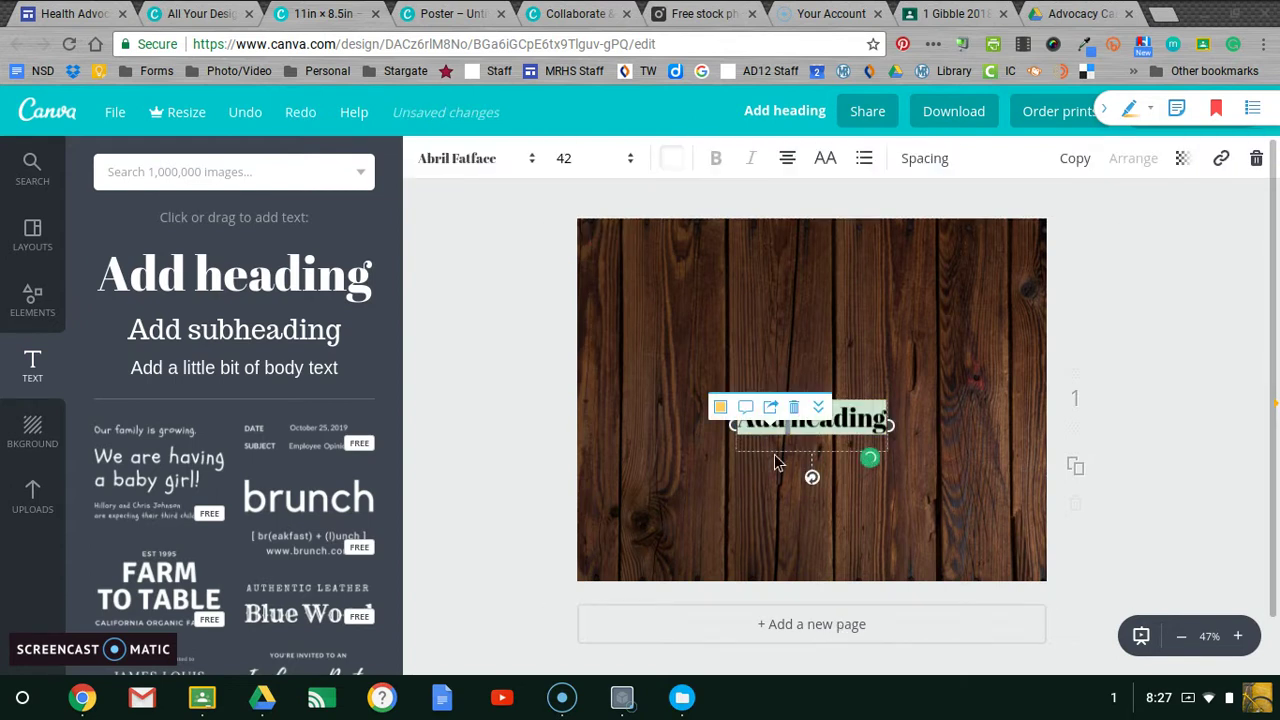
text(Distrac)
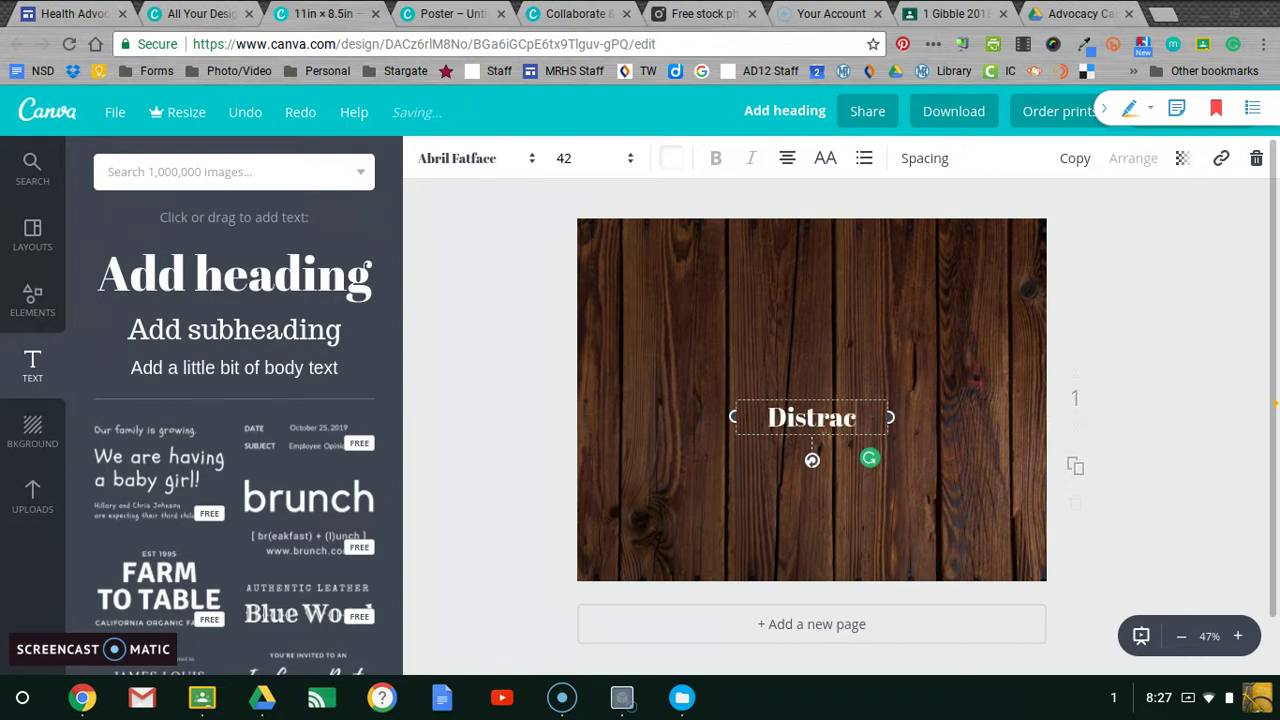
text(ted Driving)
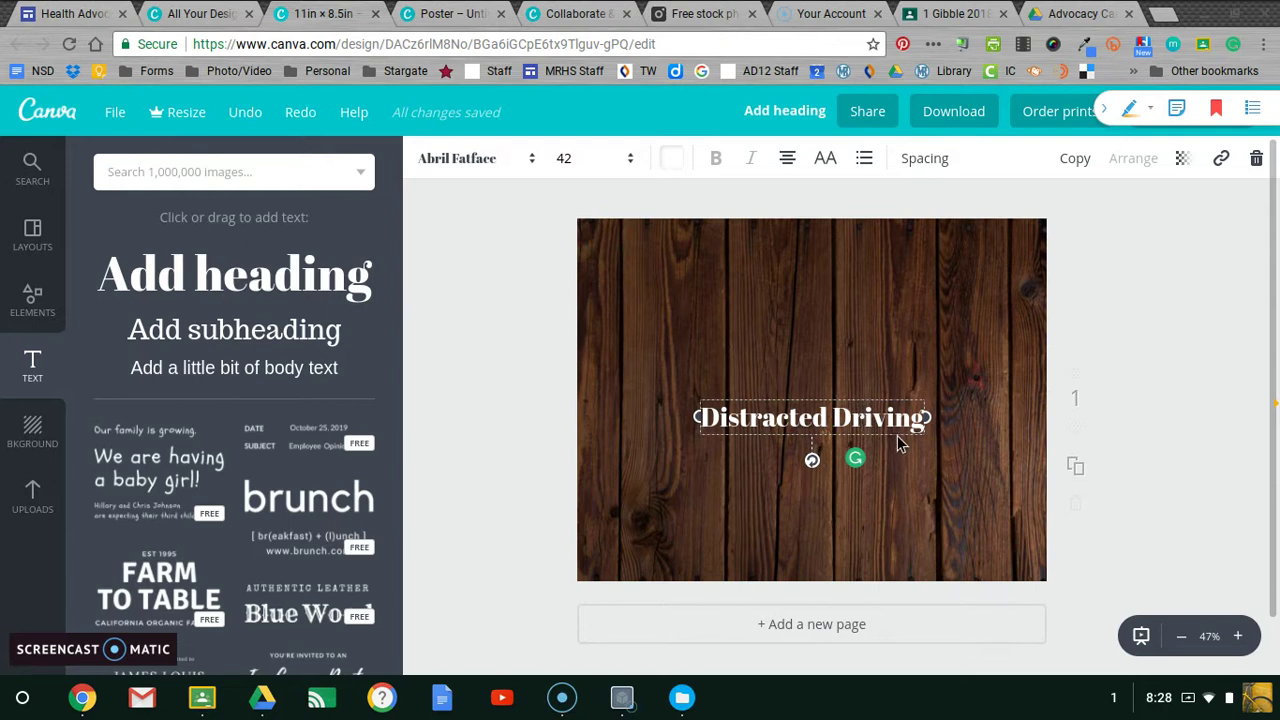
drag(884, 445, 884, 291)
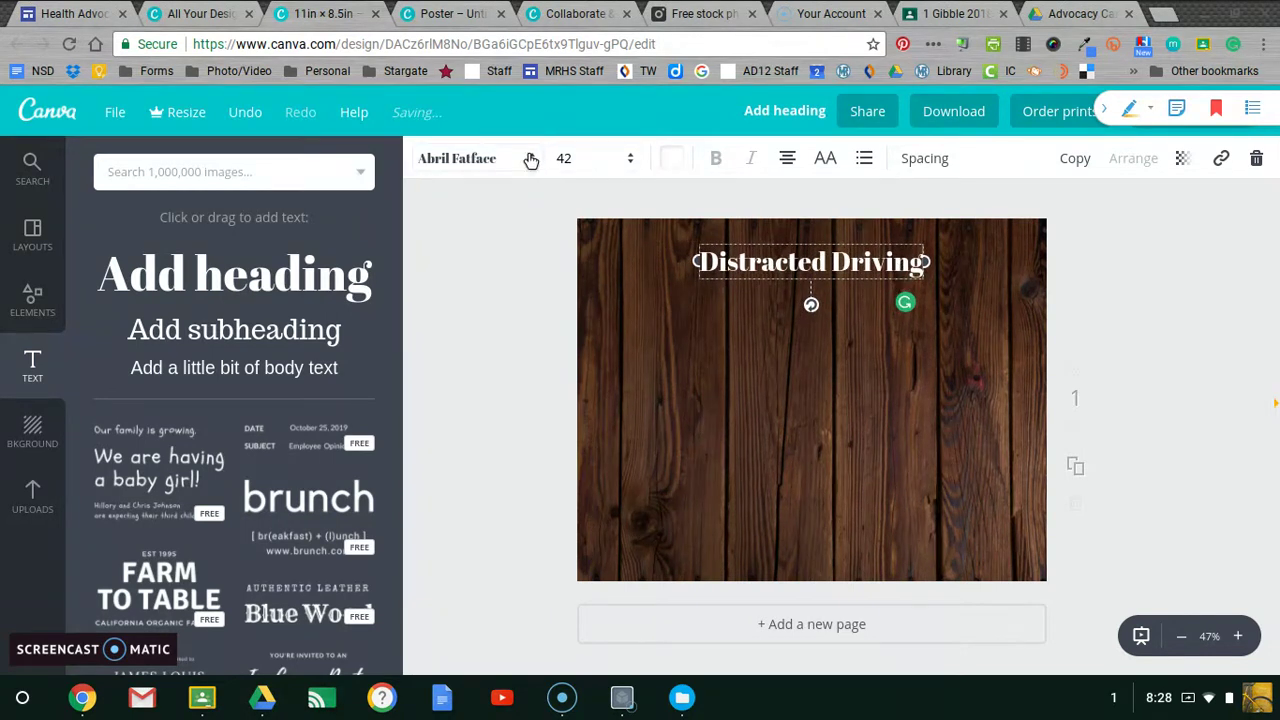
Change the heading's font to Aileron Heavy and remove its italic style.
click(530, 160)
click(491, 342)
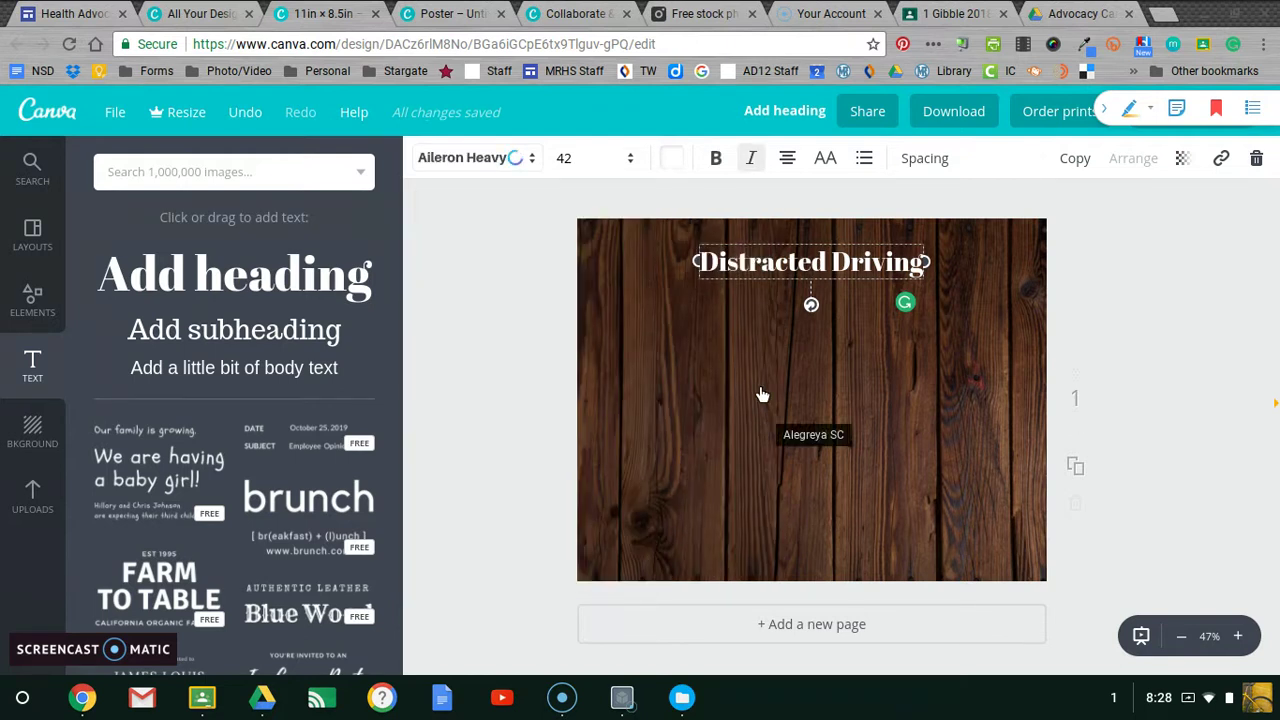
double_click(760, 263)
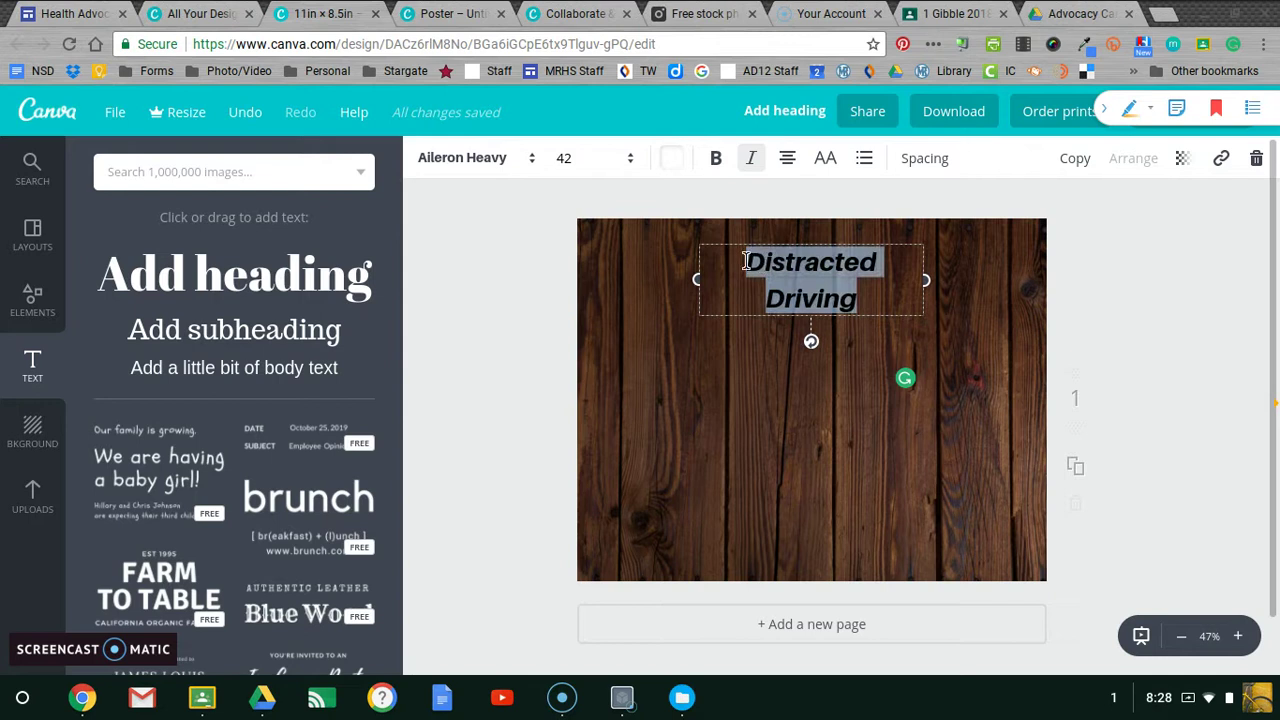
key(ctrl+z)
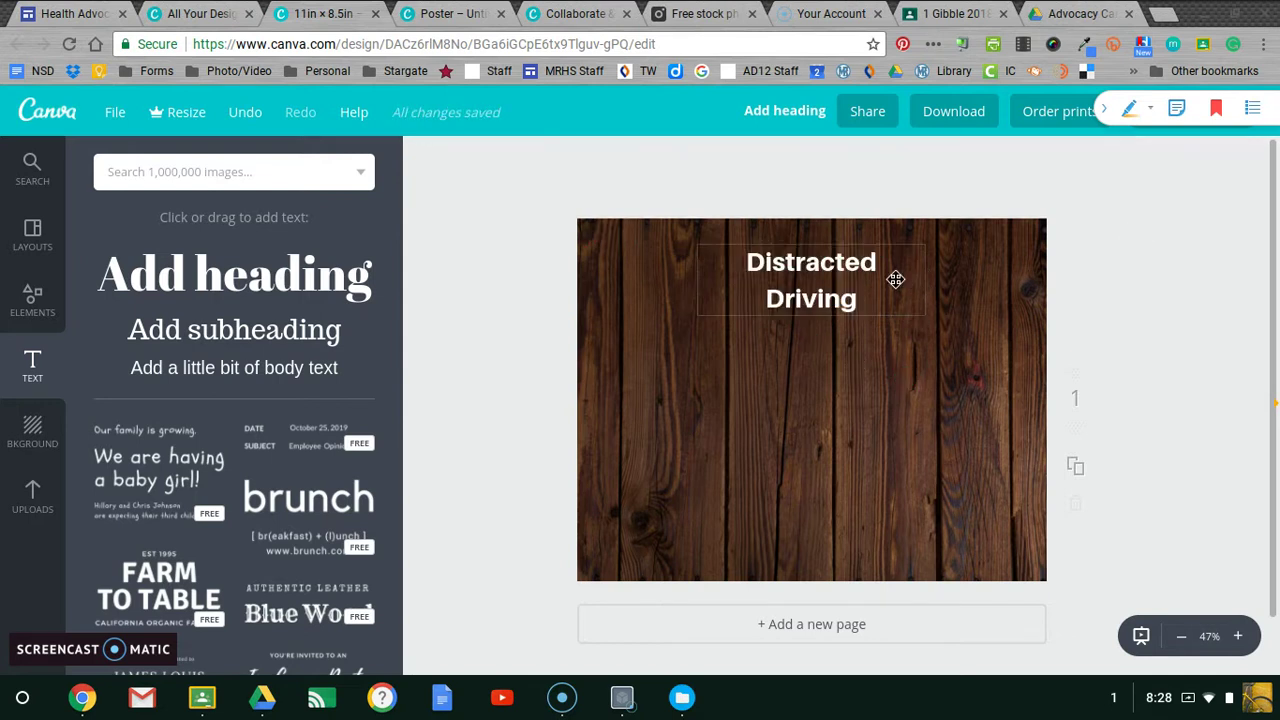
Widen the heading's text box so "Distracted Driving" fits on one line, then deselect it.
click(899, 287)
key(Escape)
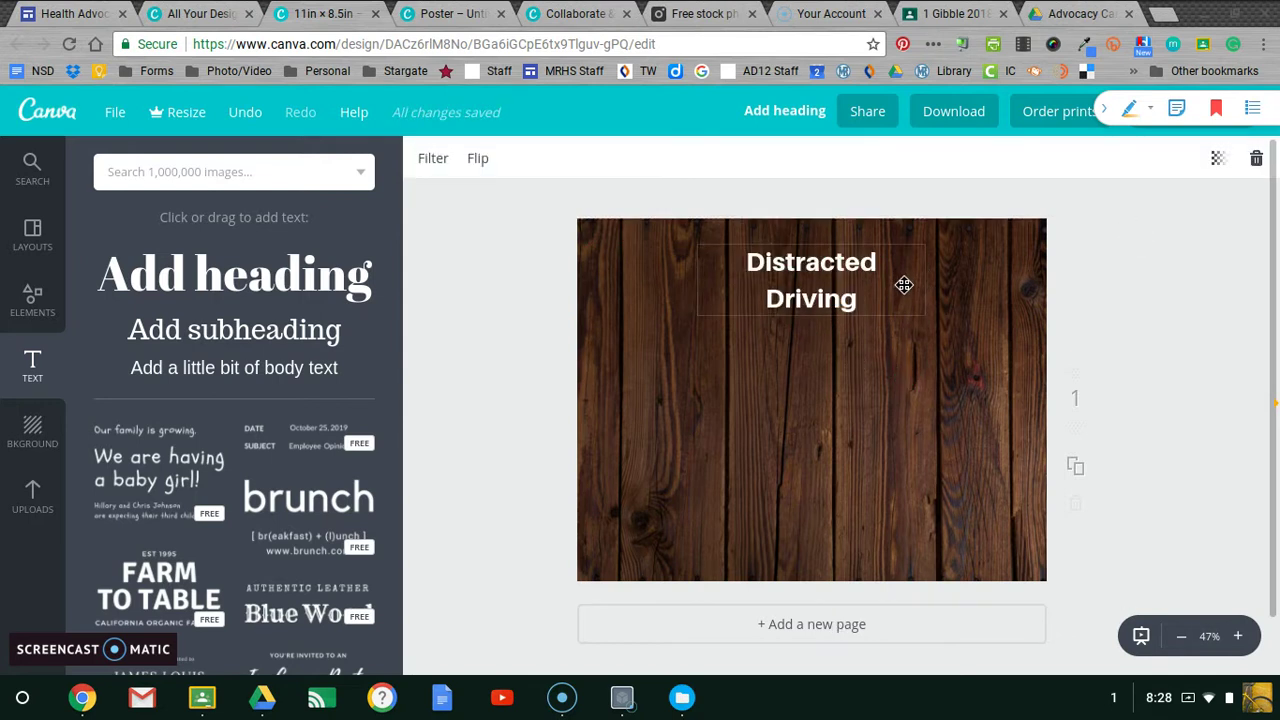
click(935, 285)
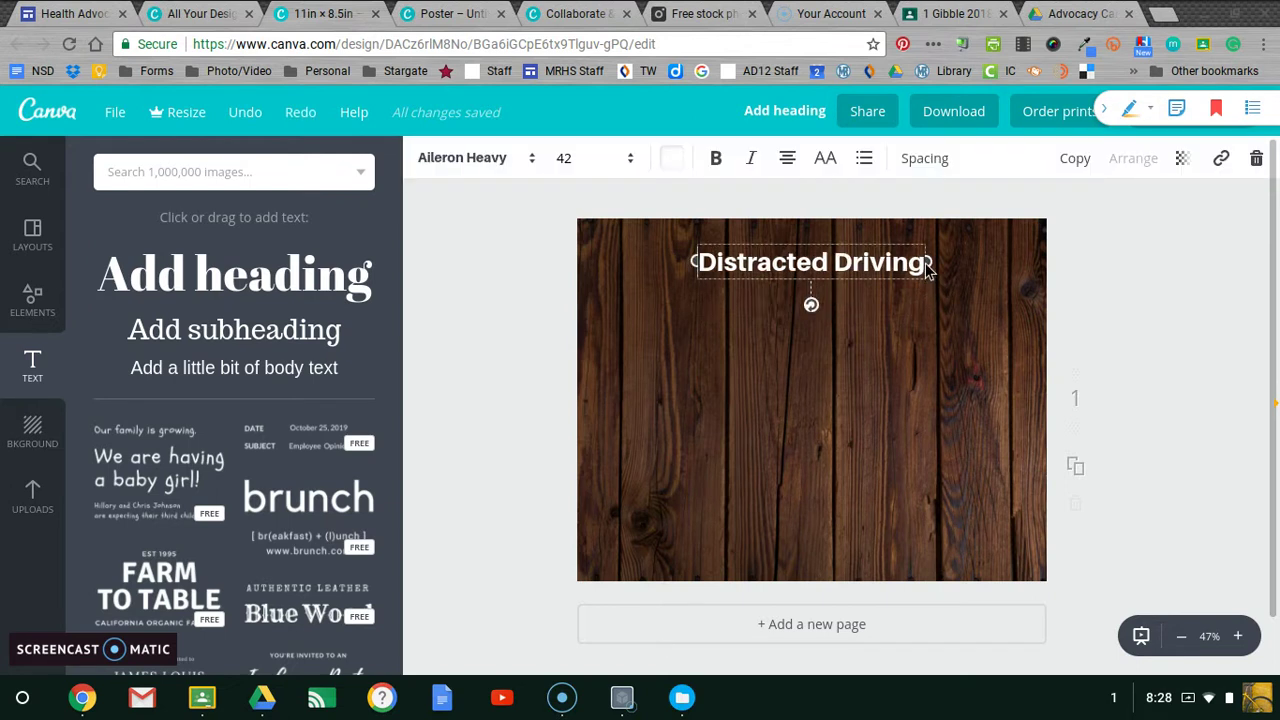
drag(930, 261, 951, 261)
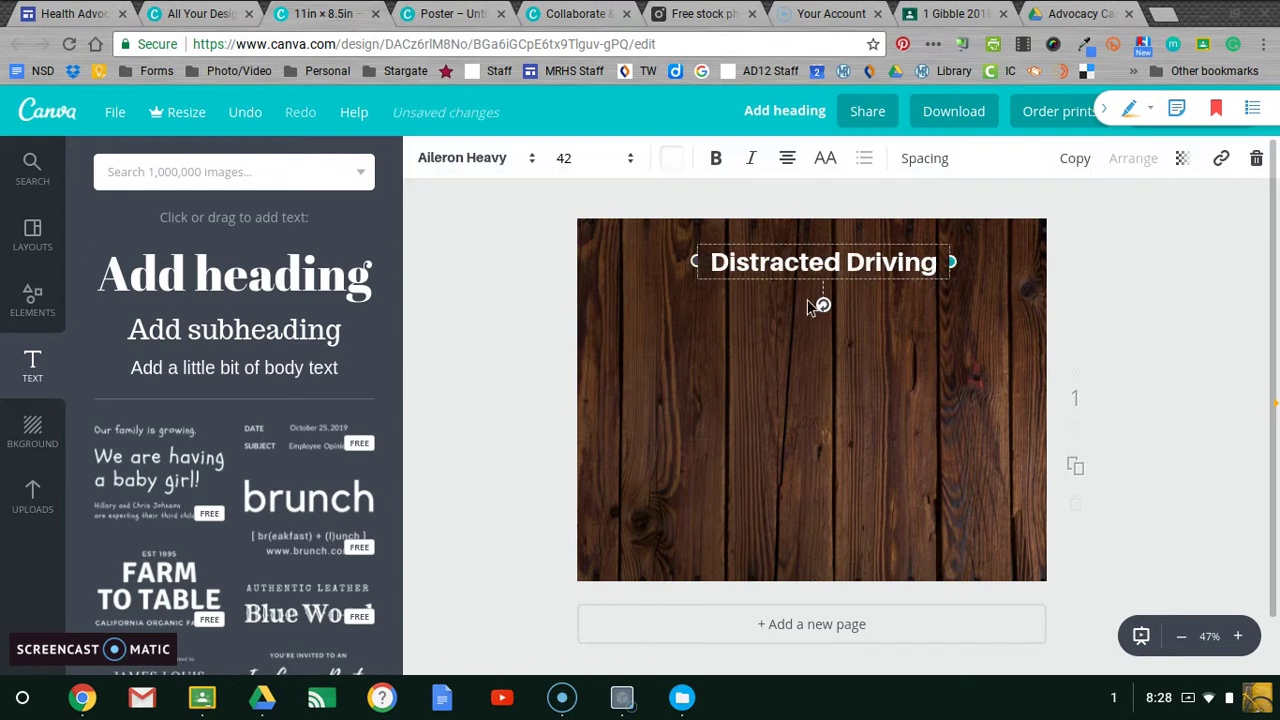
key(Escape)
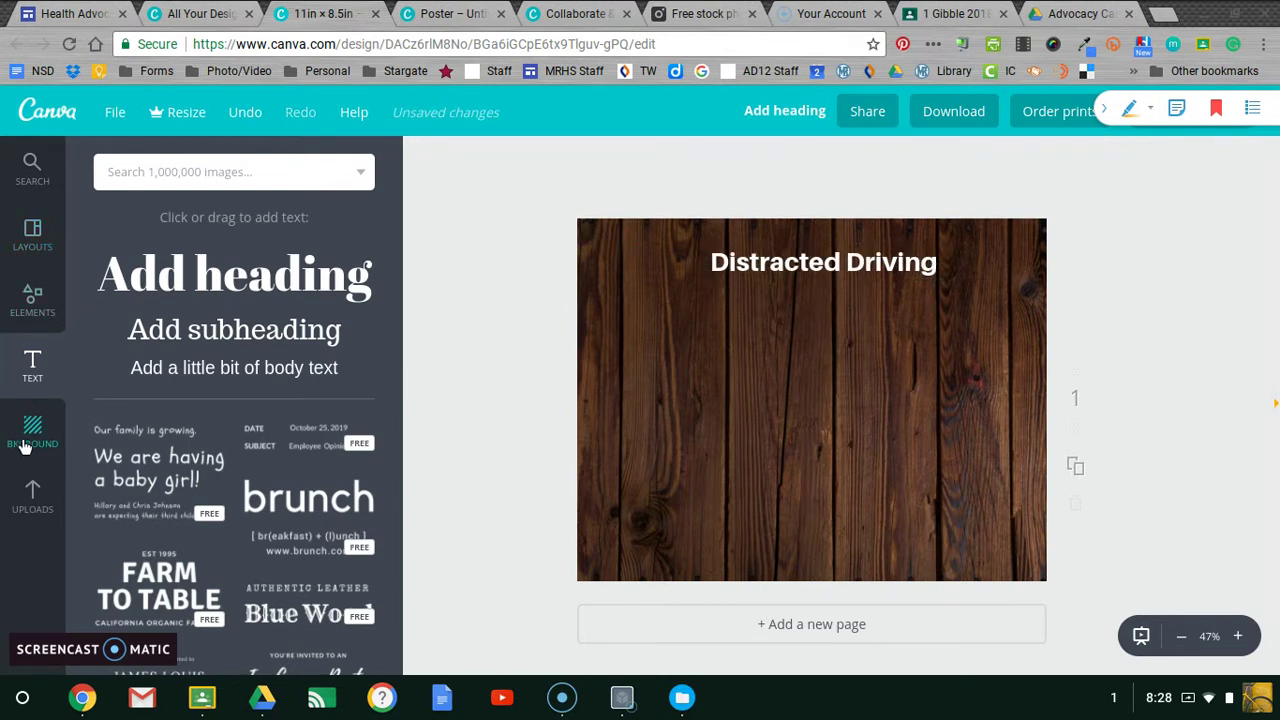
Add a solid rounded square shape to the page and color it blue.
click(25, 310)
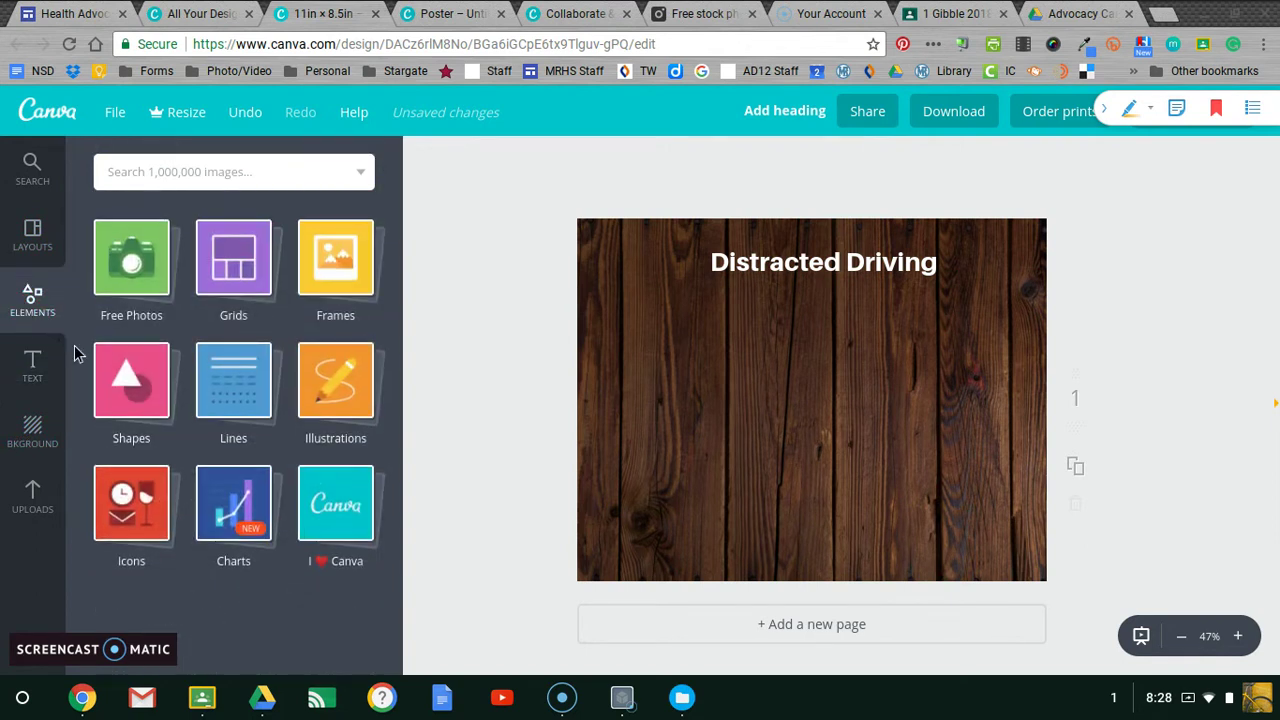
click(124, 405)
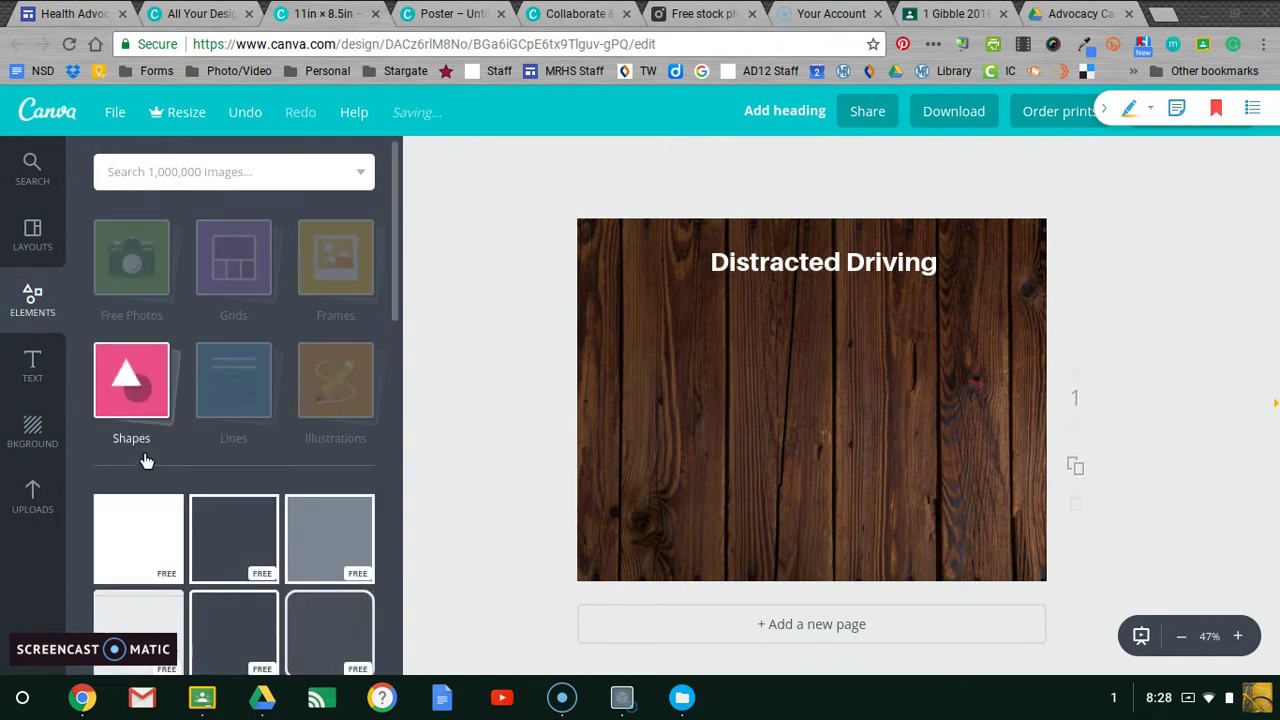
scroll(345, 548, down, 1)
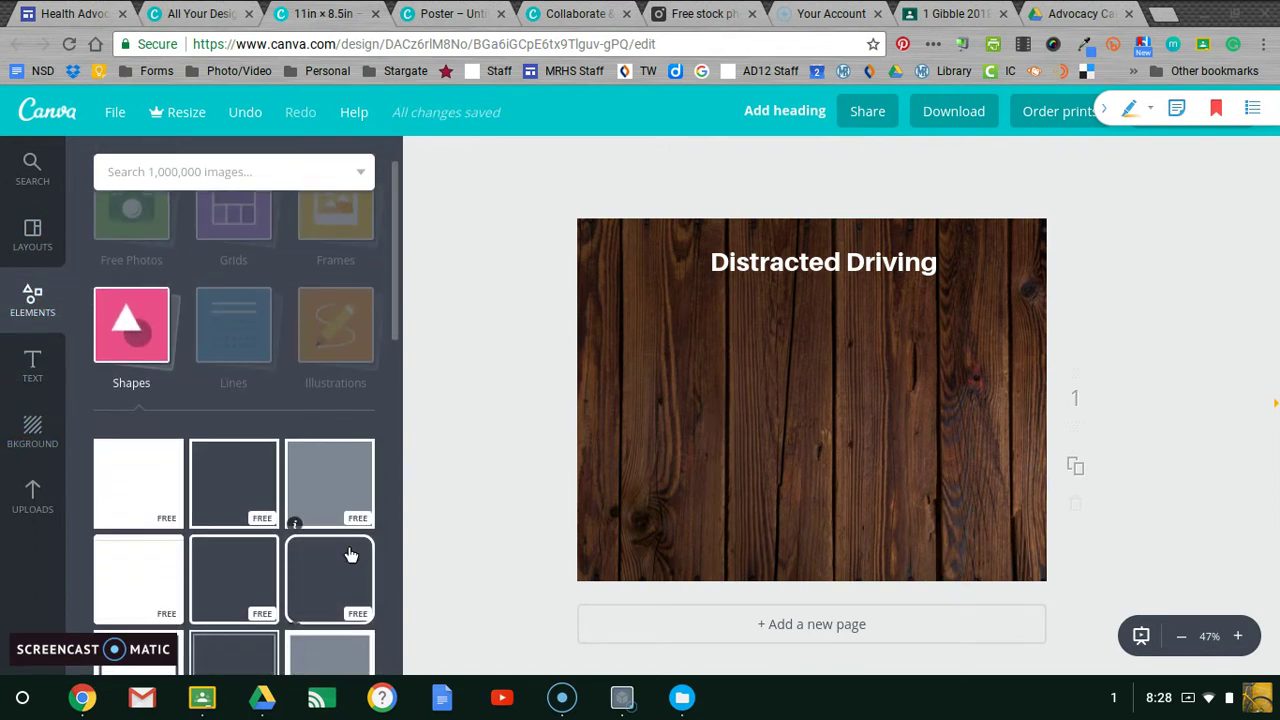
click(141, 567)
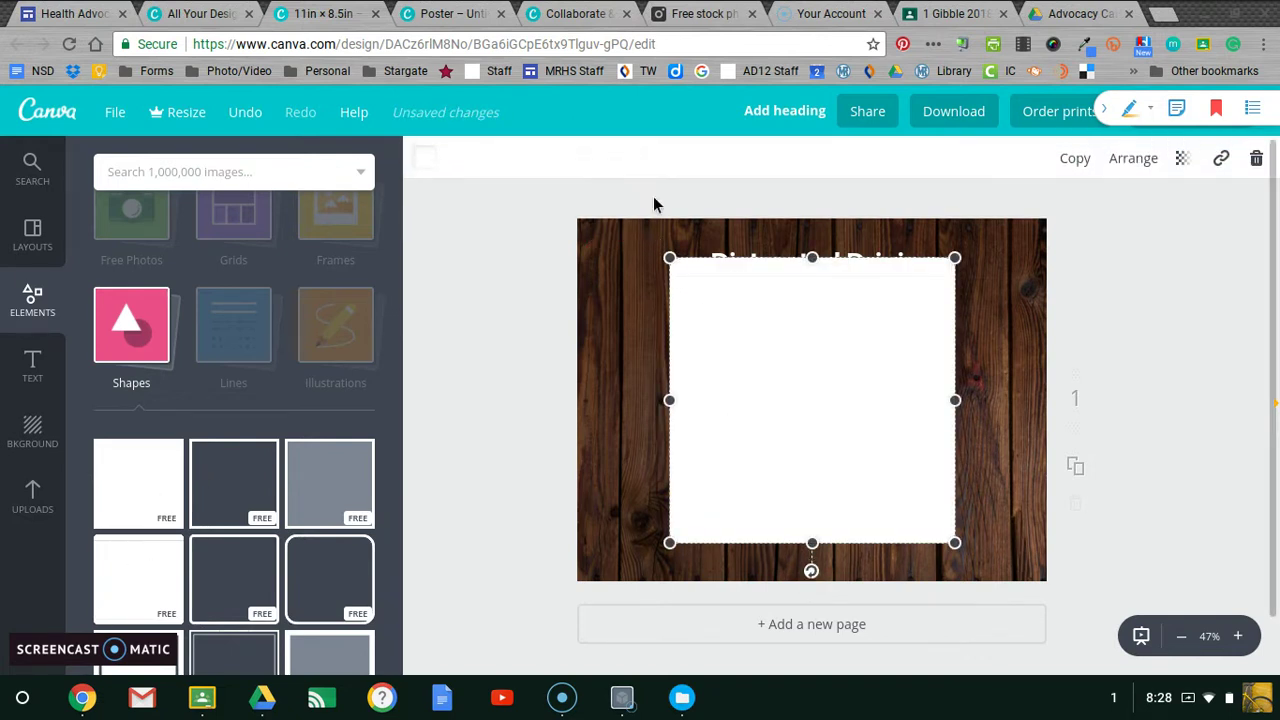
click(427, 159)
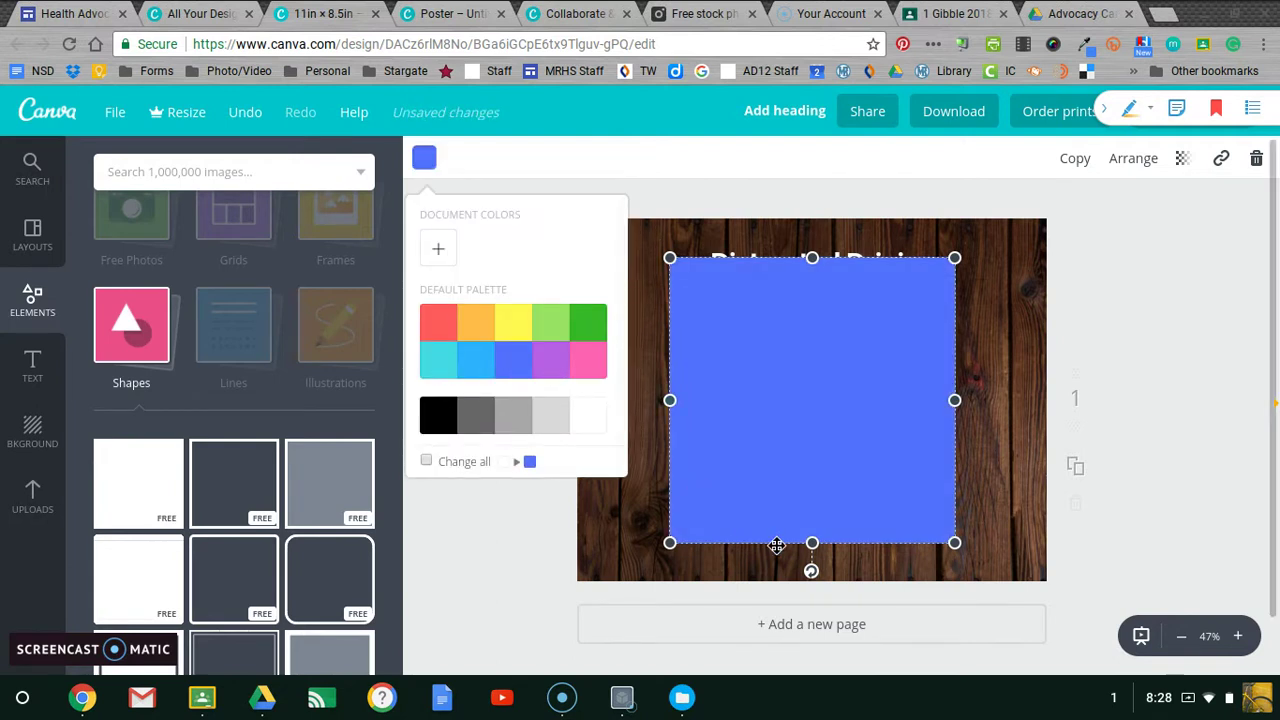
Flatten the blue shape into a banner and place it behind the "Distracted Driving" heading, framing the text.
drag(812, 548, 836, 289)
click(1138, 160)
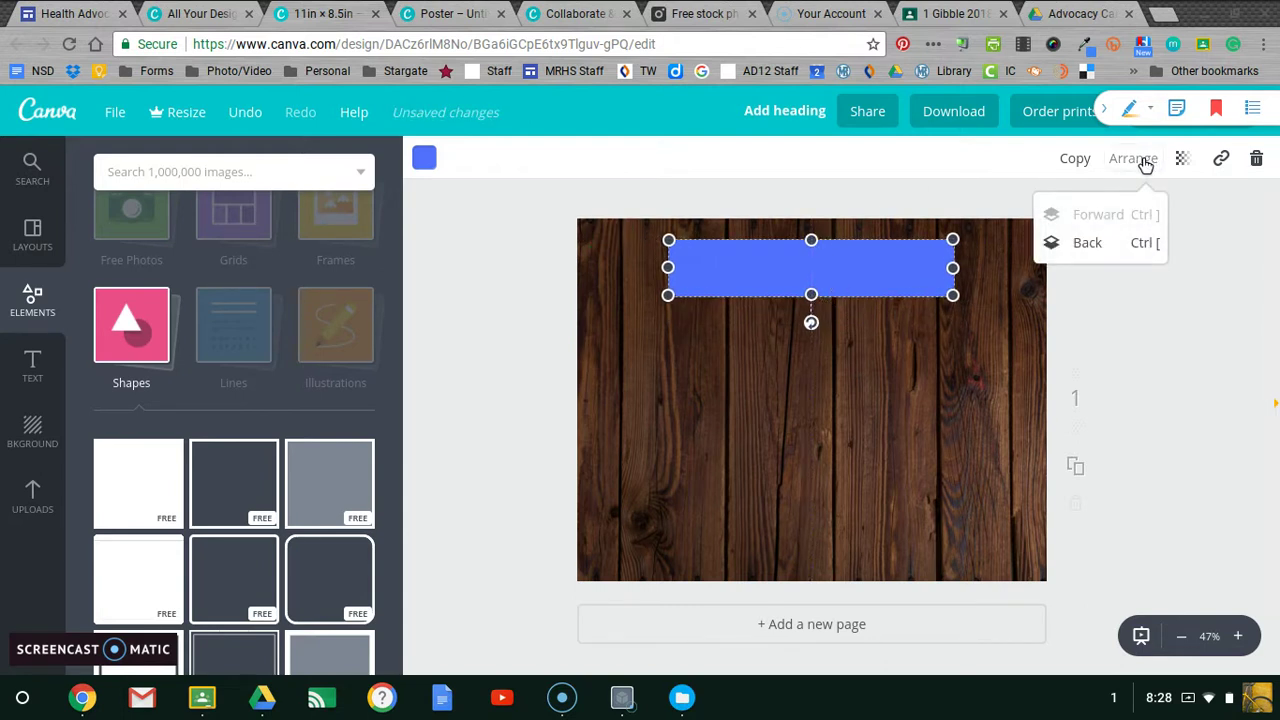
click(1108, 245)
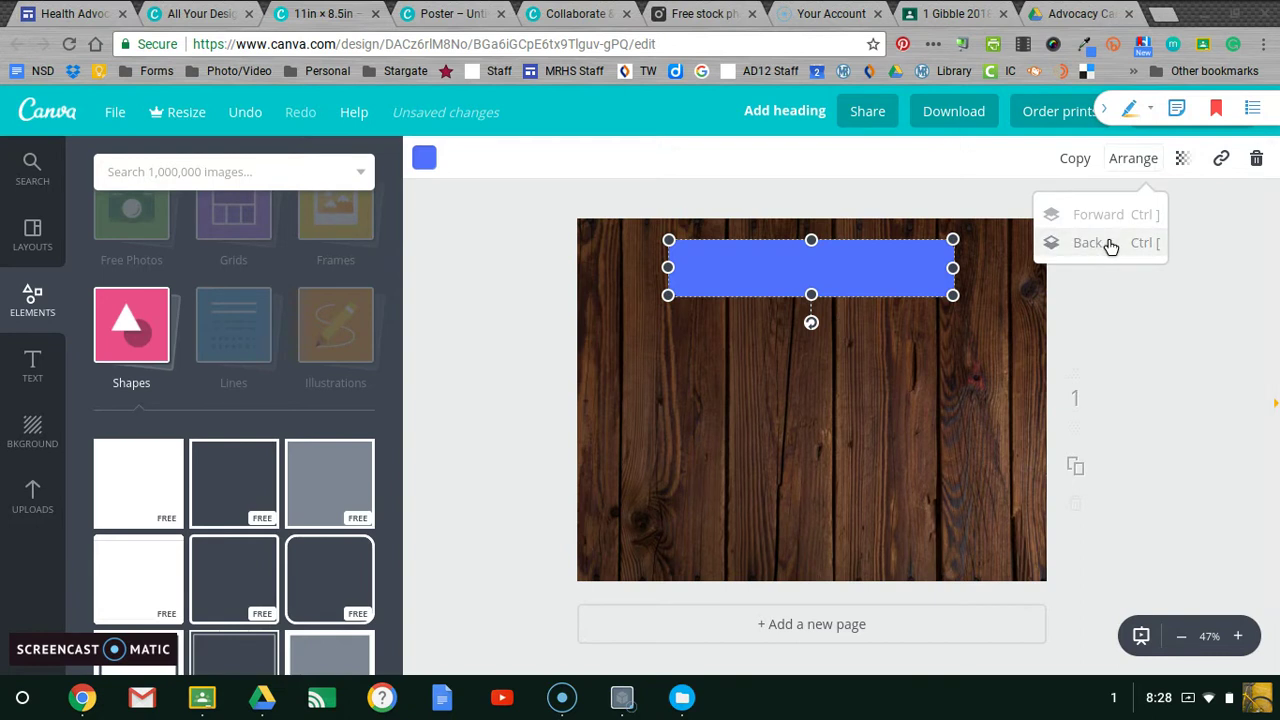
drag(877, 283, 877, 287)
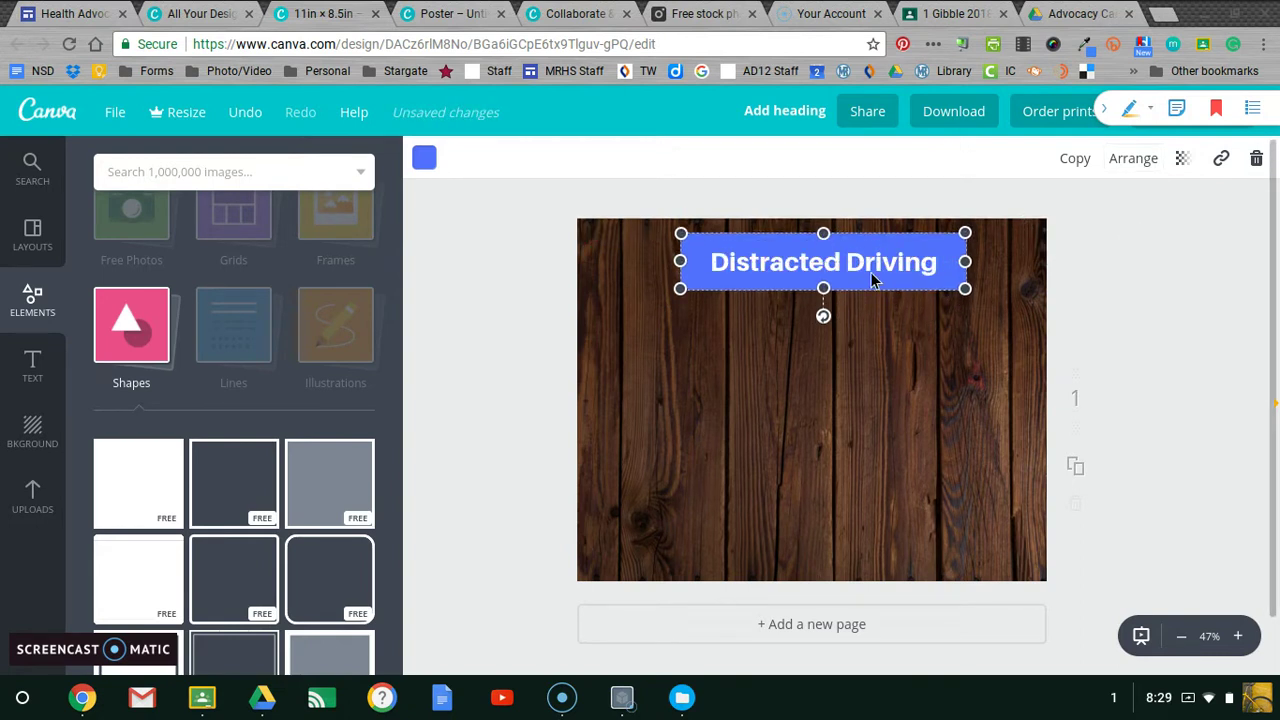
drag(883, 277, 886, 289)
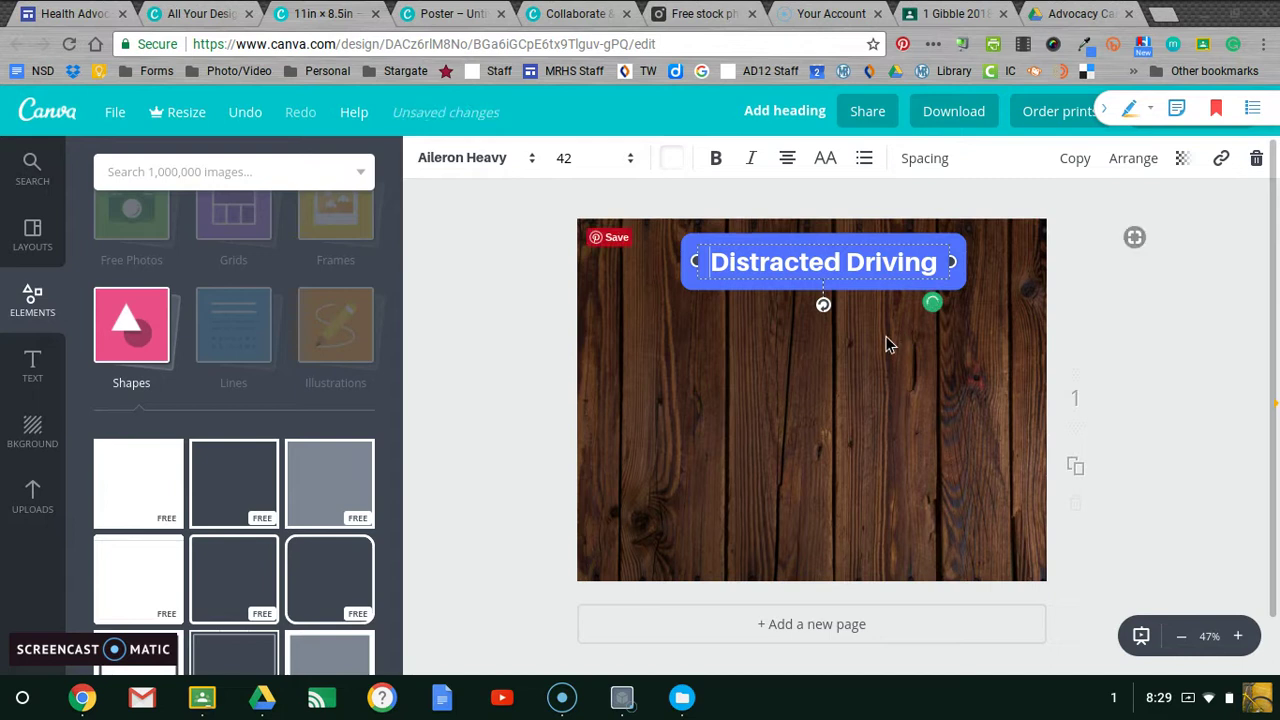
key(Escape)
Search the image library for "texting" and add the free dark photo of hands holding a phone, reduced to sit below the heading.
click(45, 290)
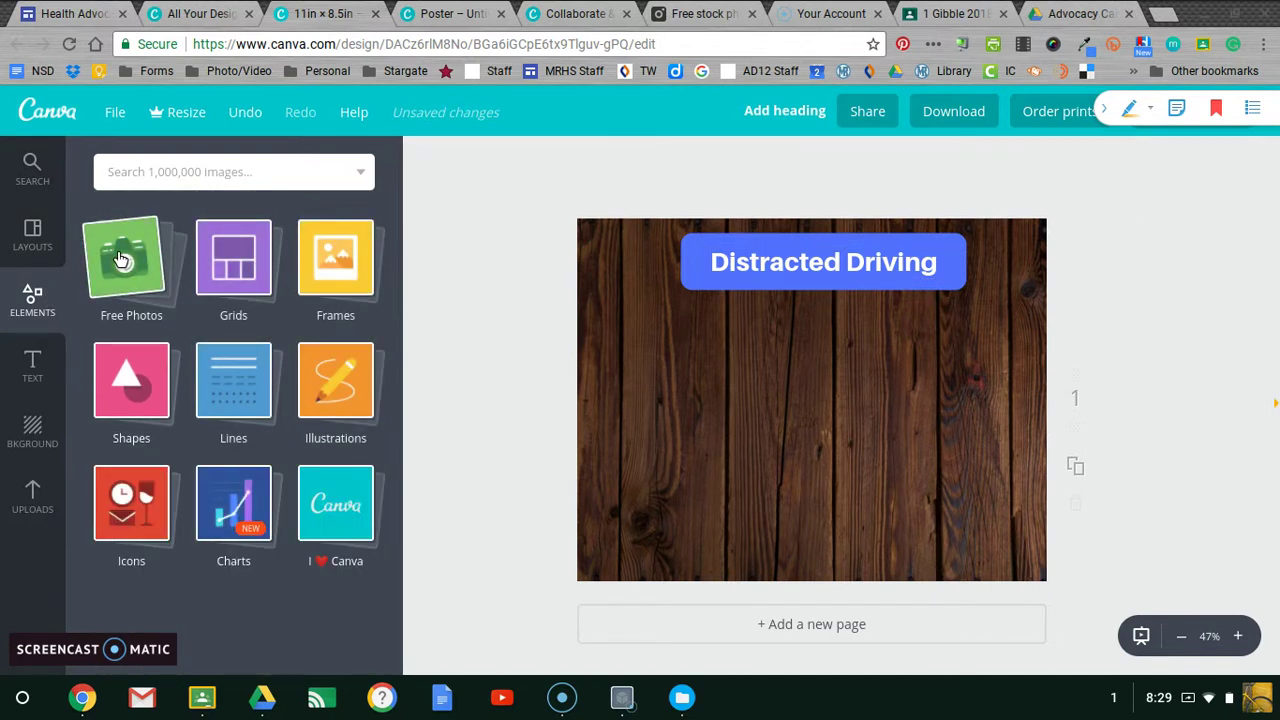
click(178, 171)
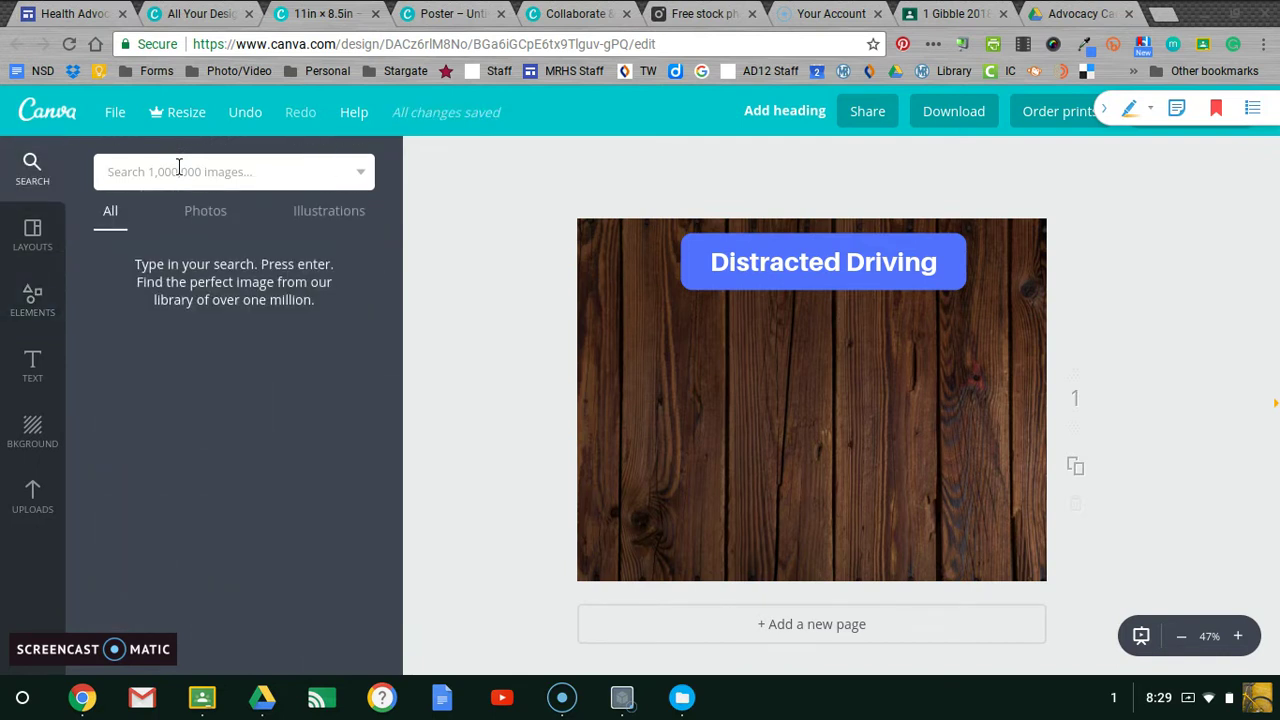
text(texting)
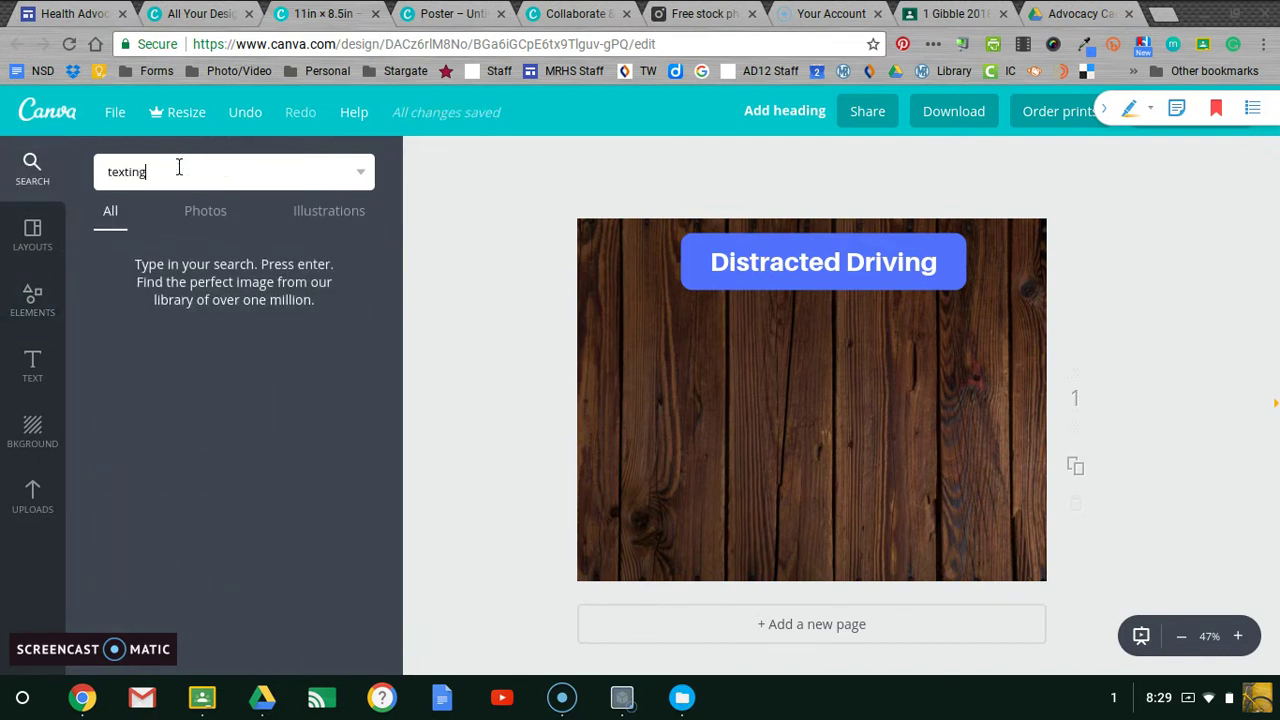
key(Return)
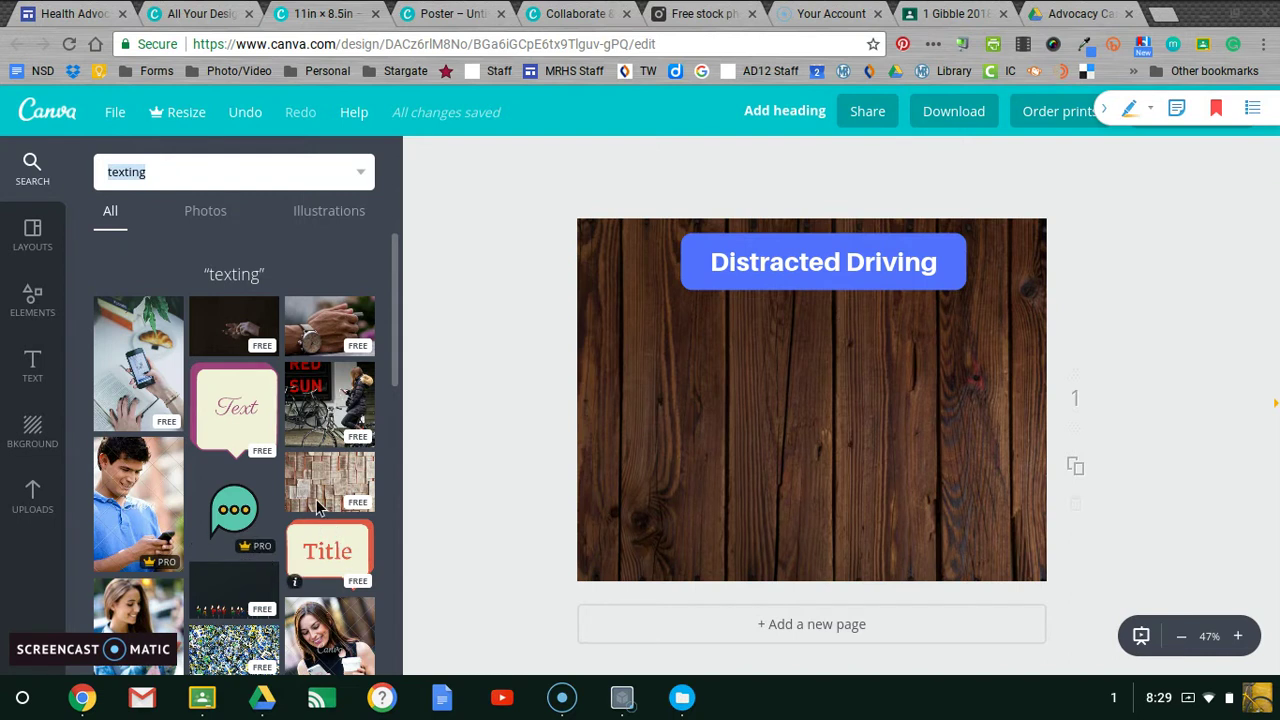
click(226, 319)
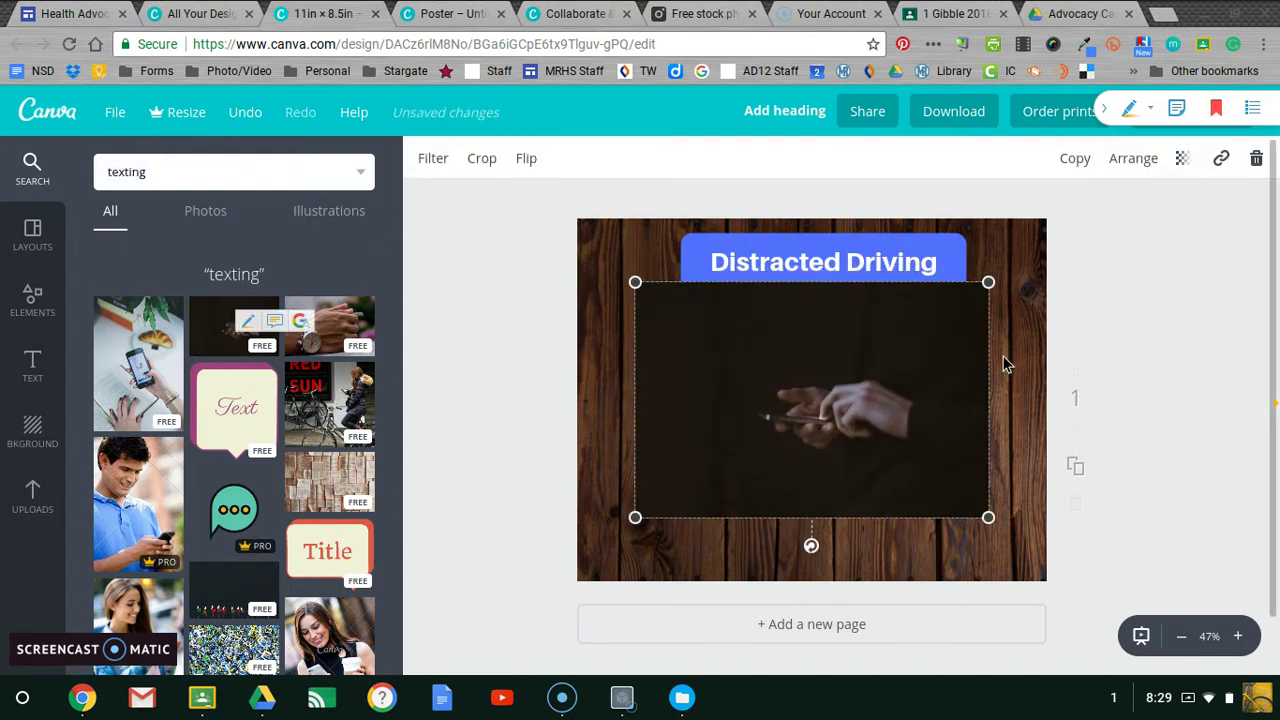
drag(988, 286, 916, 334)
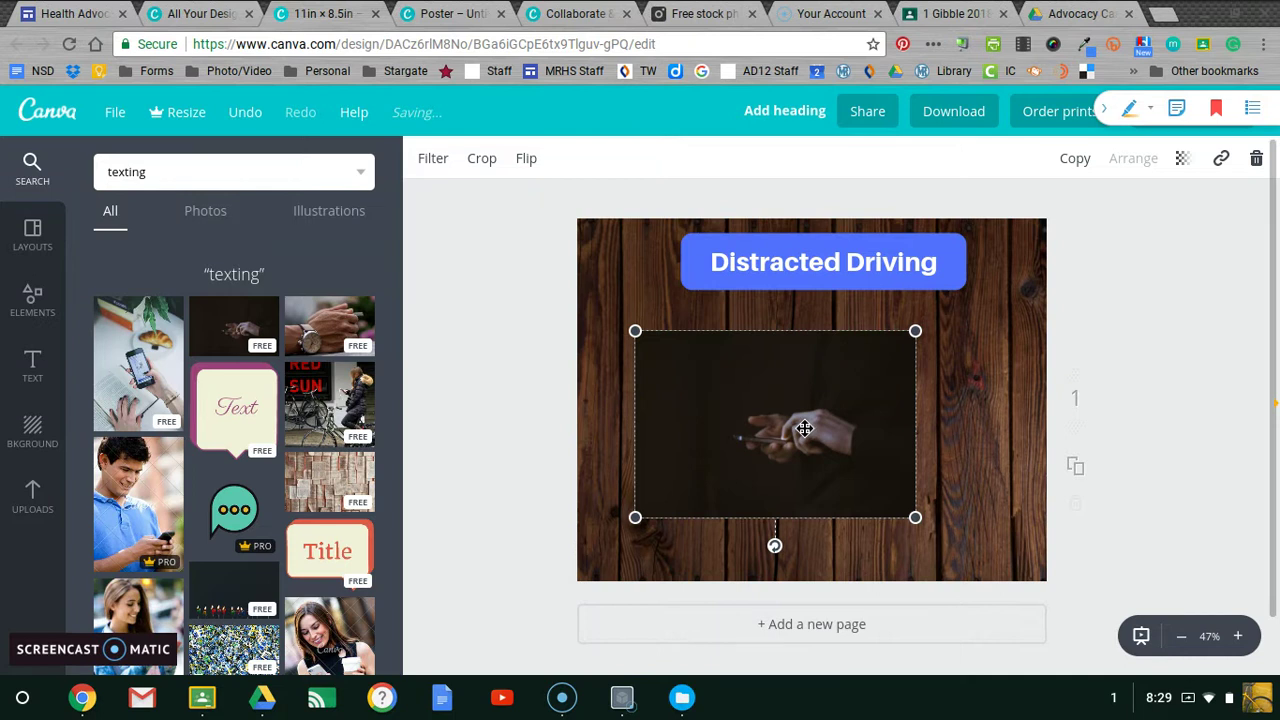
Crop the photo to a portrait section around the hands and phone, and shrink it slightly.
double_click(804, 428)
drag(755, 402, 698, 321)
drag(705, 464, 703, 468)
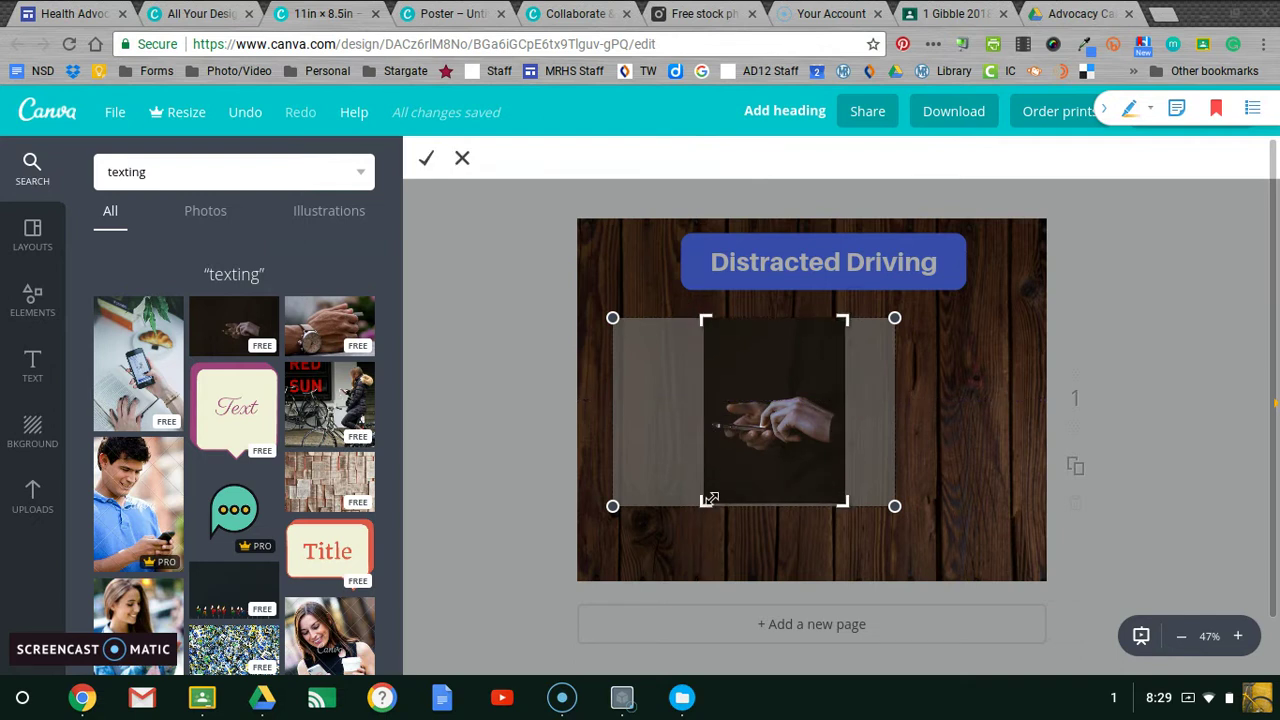
key(Return)
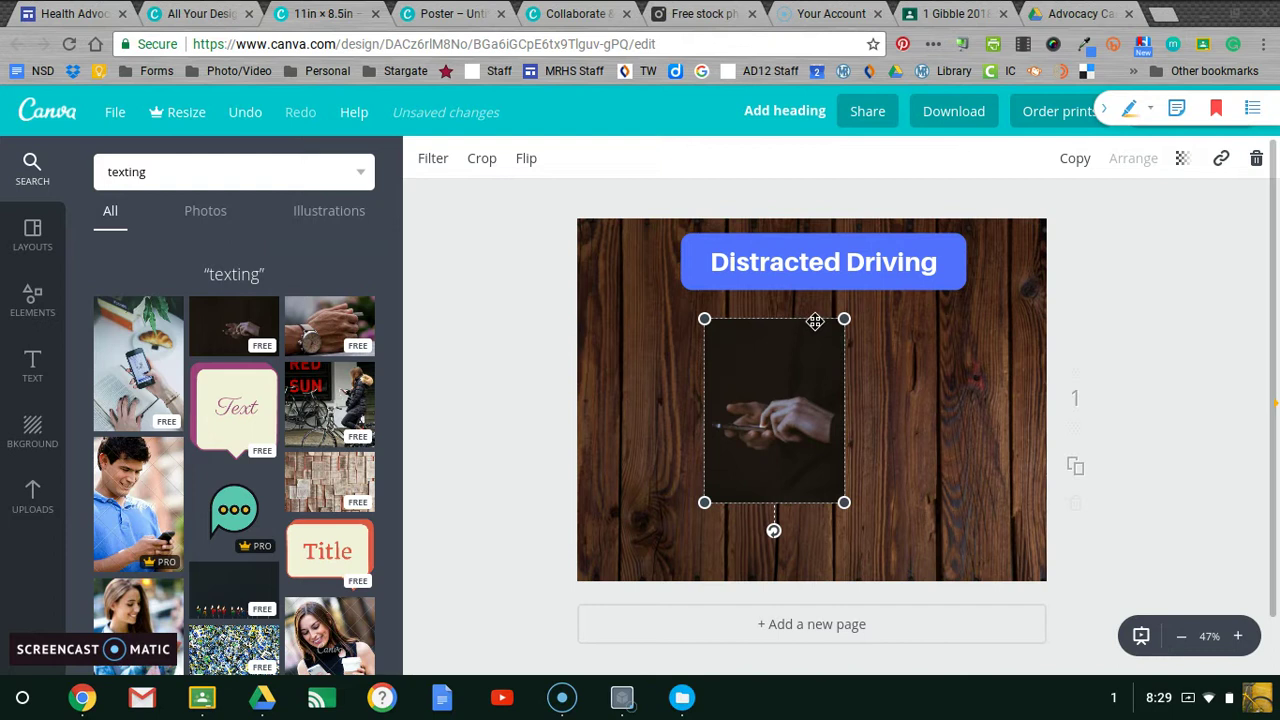
drag(837, 319, 831, 333)
Try tilting the cropped photo clockwise and undo the rotation.
drag(768, 533, 749, 529)
right_click(752, 533)
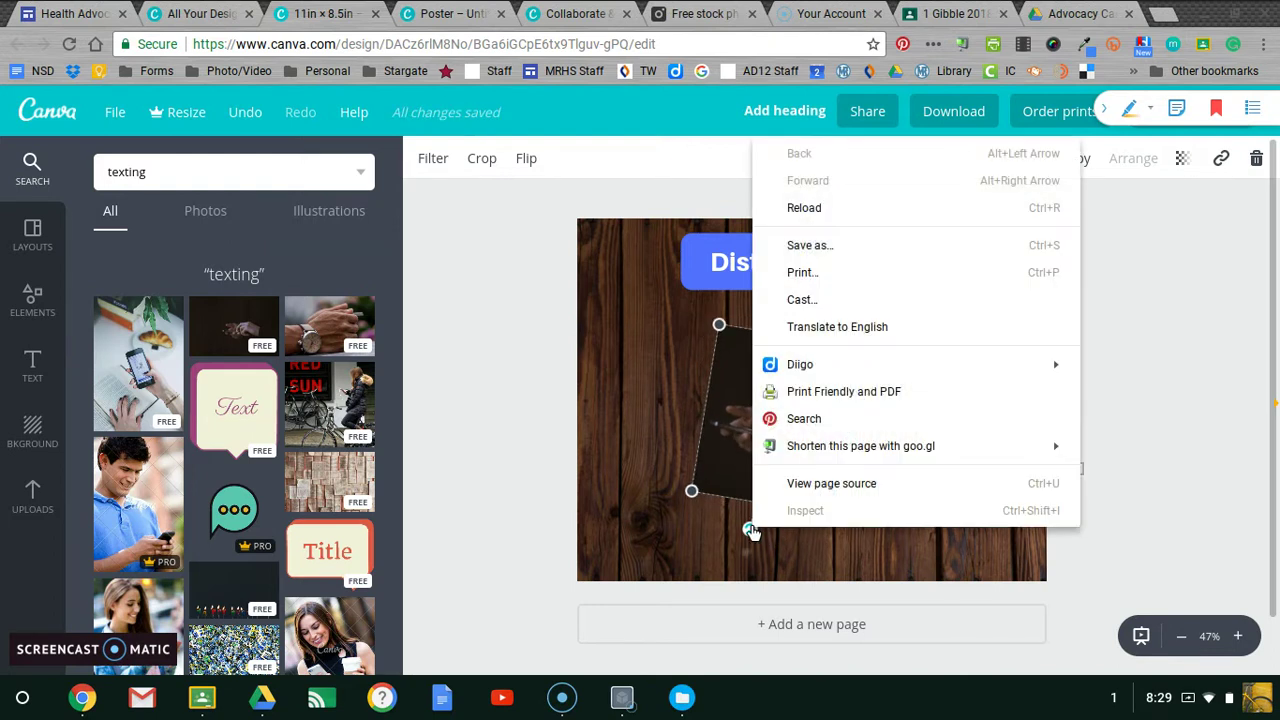
click(697, 532)
drag(749, 529, 699, 507)
key(ctrl+z)
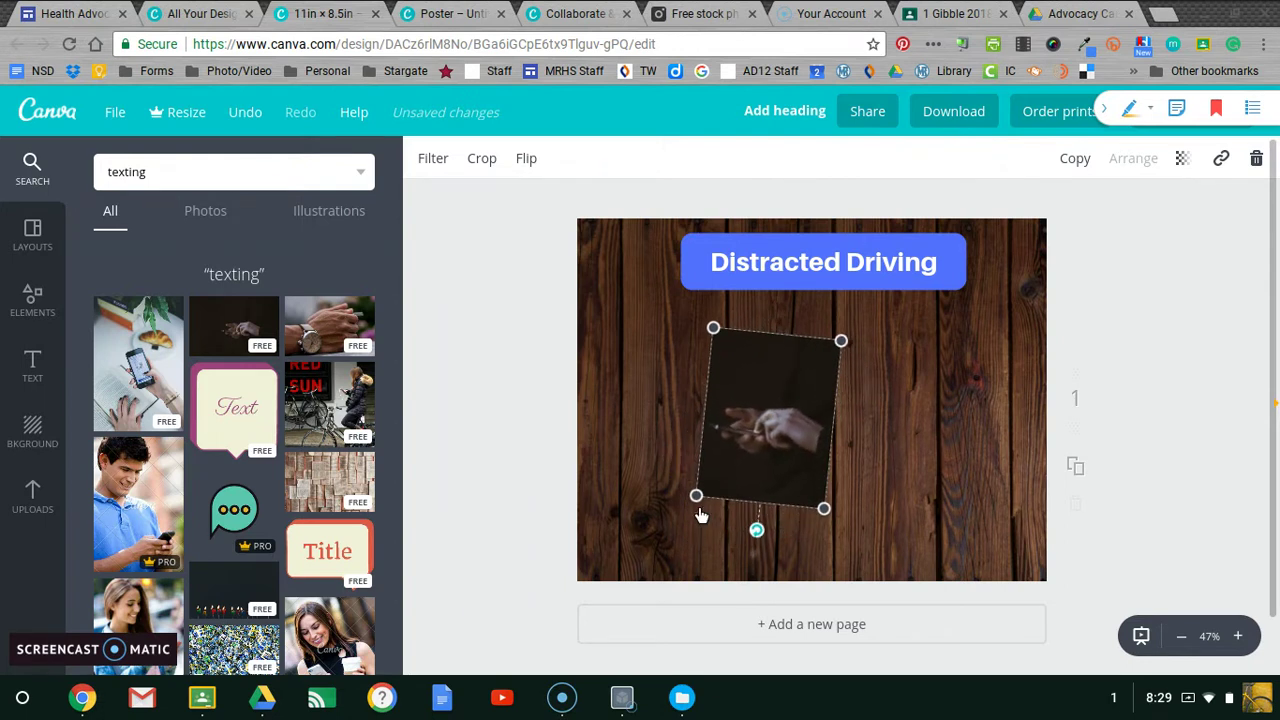
key(ctrl+z)
Move the cropped photo to the right side of the poster, below the heading banner.
drag(789, 486, 976, 477)
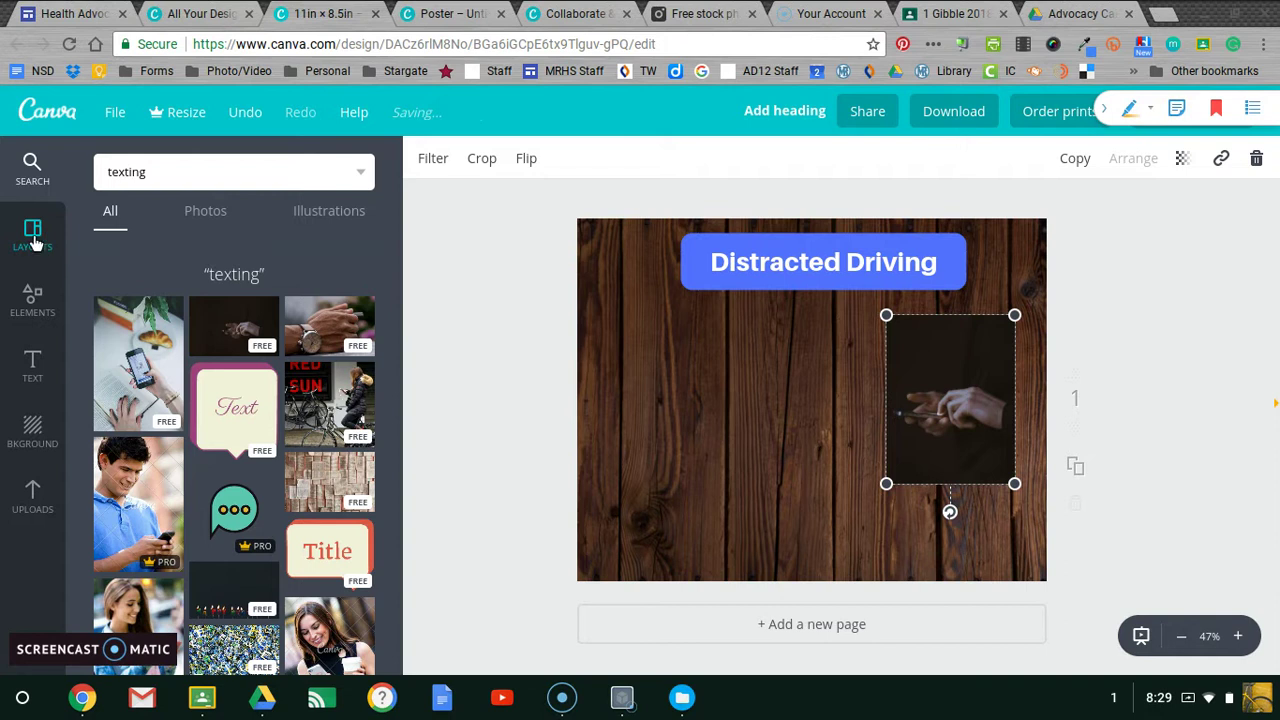
Browse the illustration and icon collections and the illustration results for "texting".
click(33, 302)
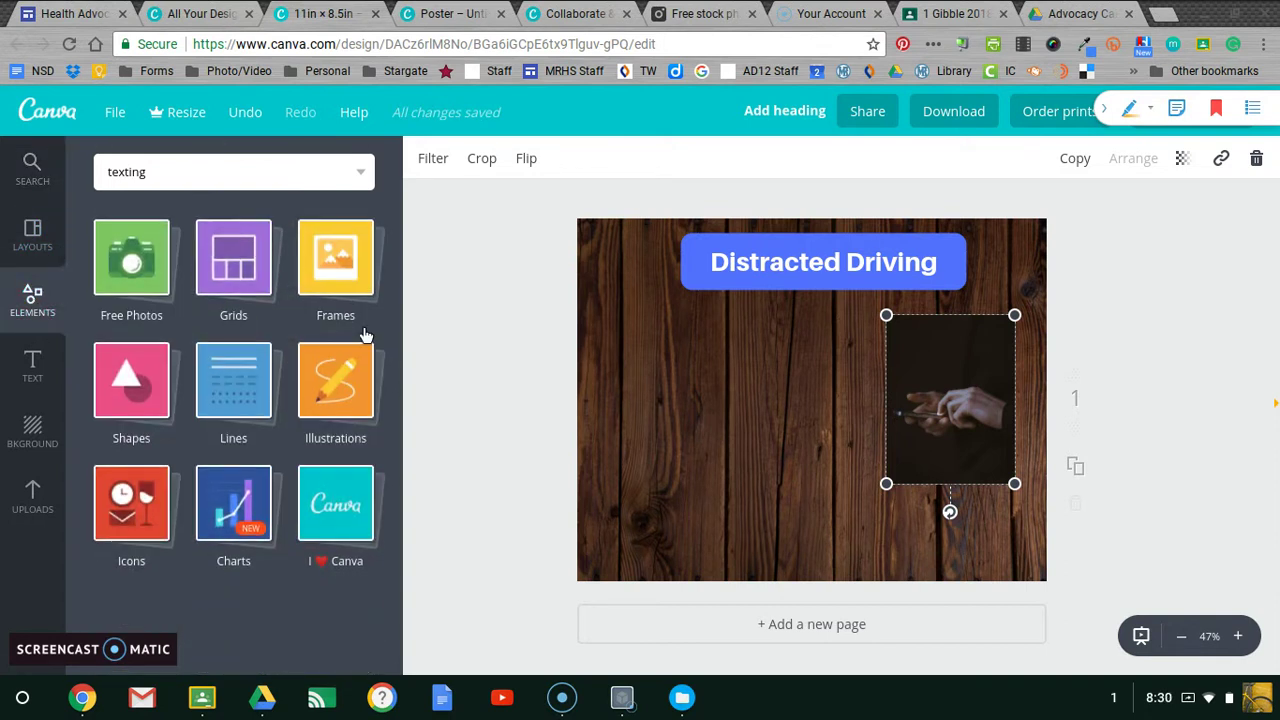
click(325, 403)
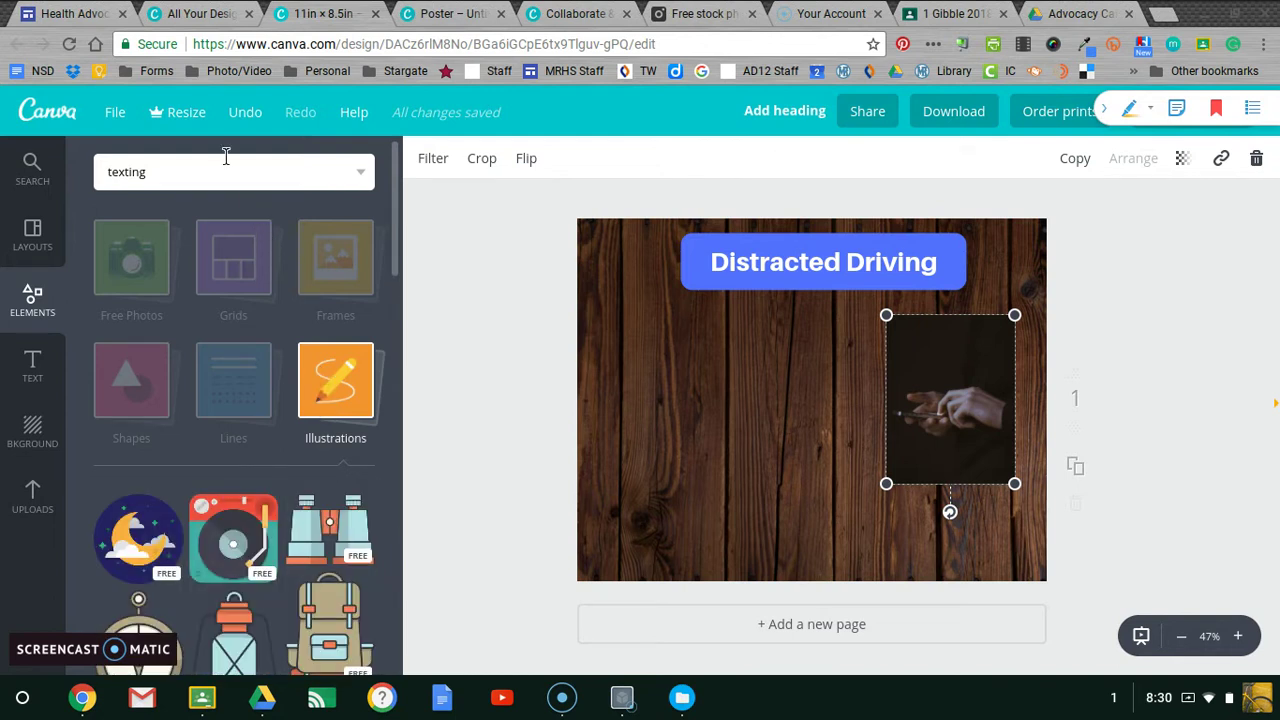
click(350, 403)
click(144, 483)
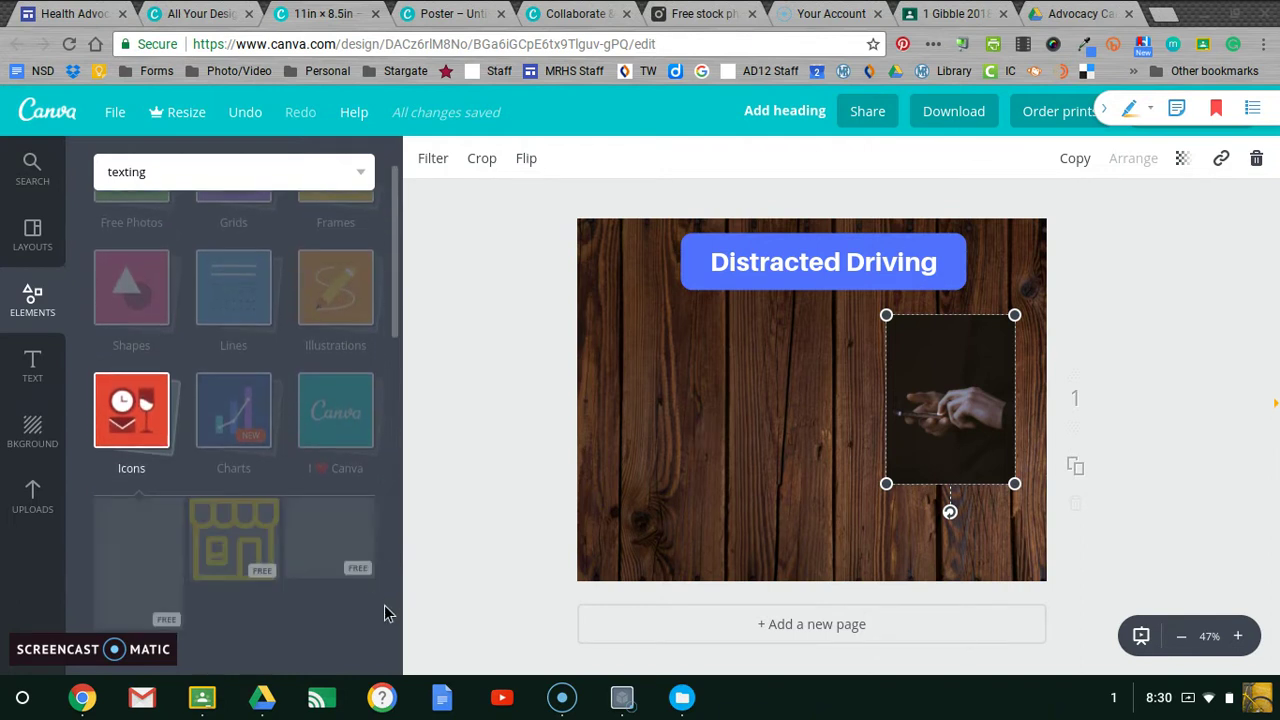
click(224, 173)
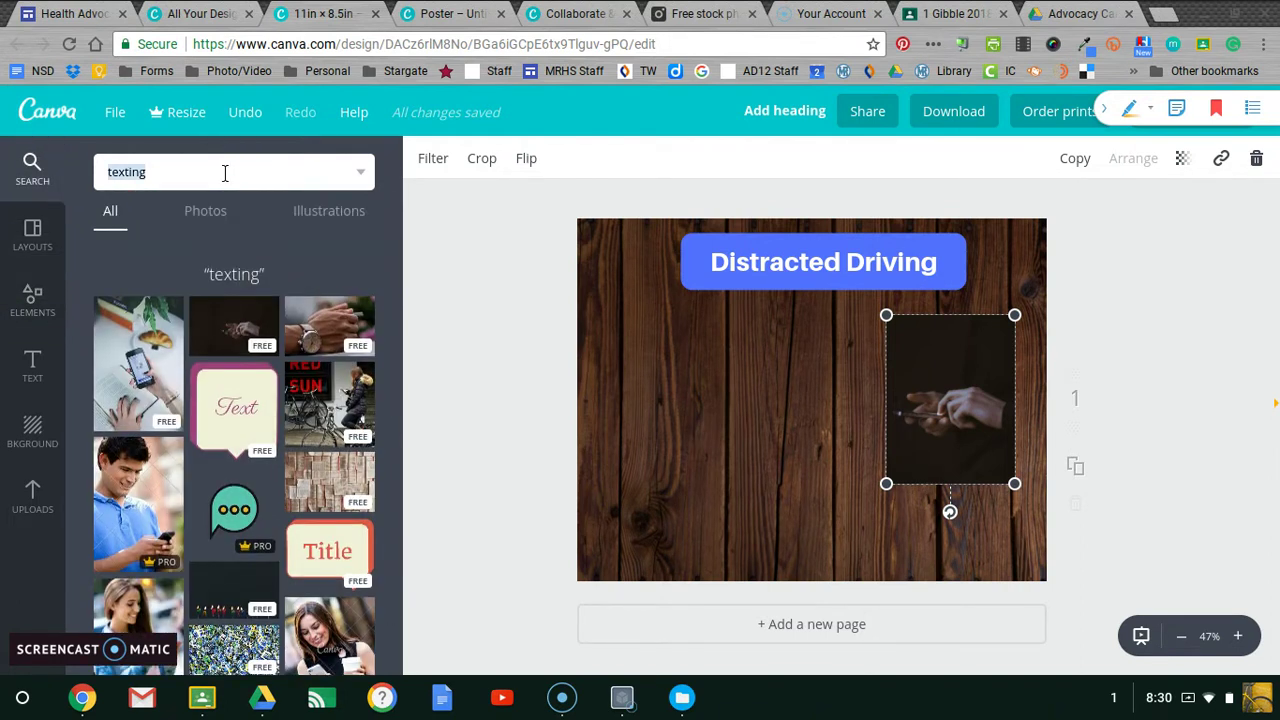
click(329, 211)
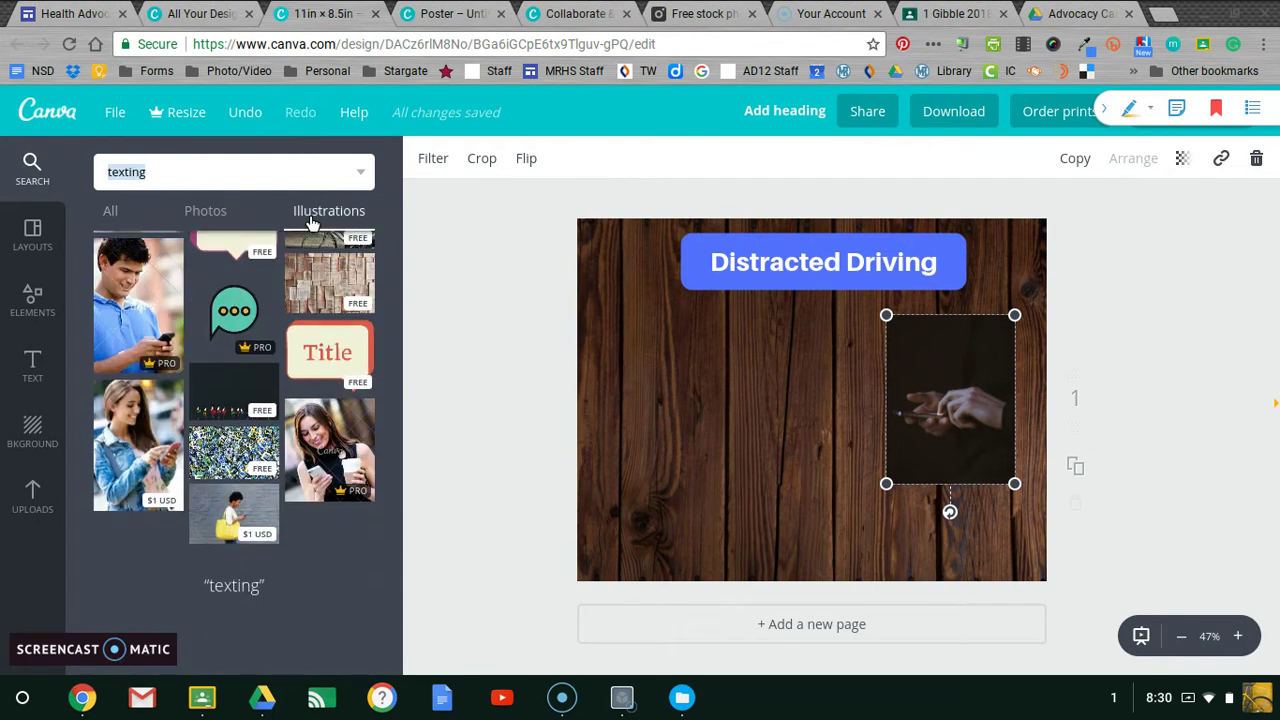
click(266, 175)
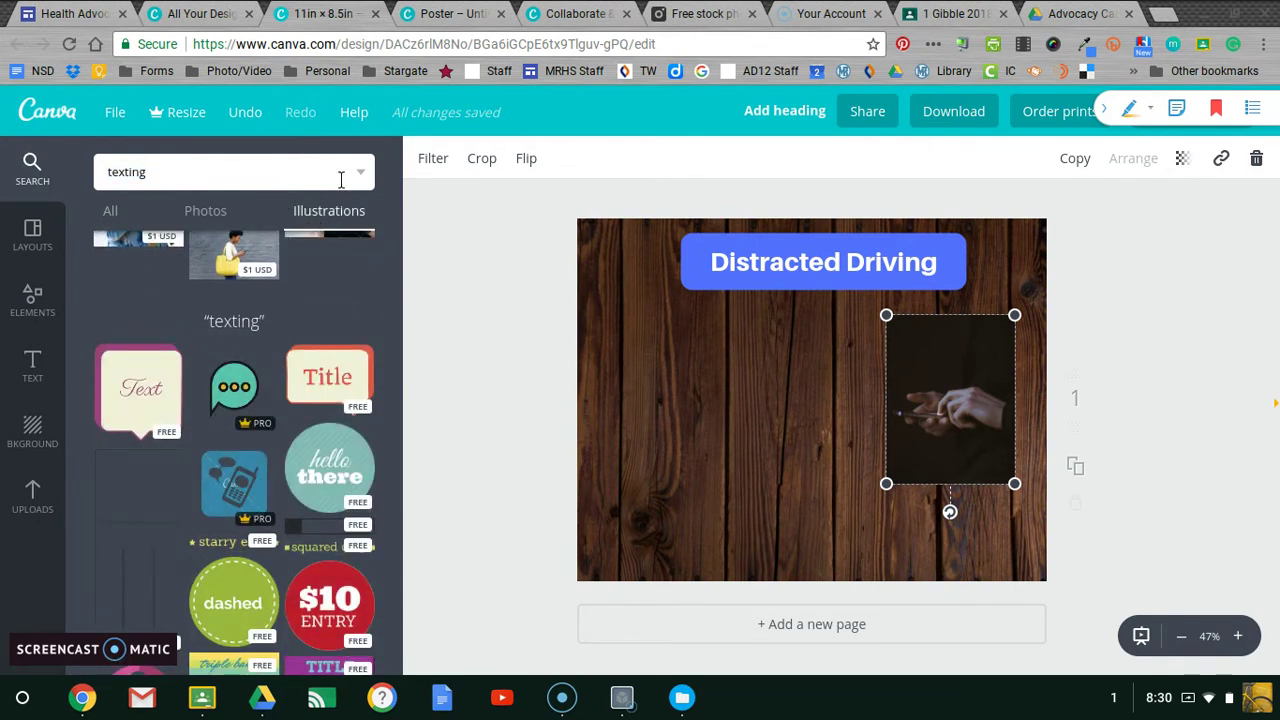
Add the outlined person icon in turquoise and shrink it over the lower-left part of the photo.
click(26, 311)
scroll(249, 535, down, 1)
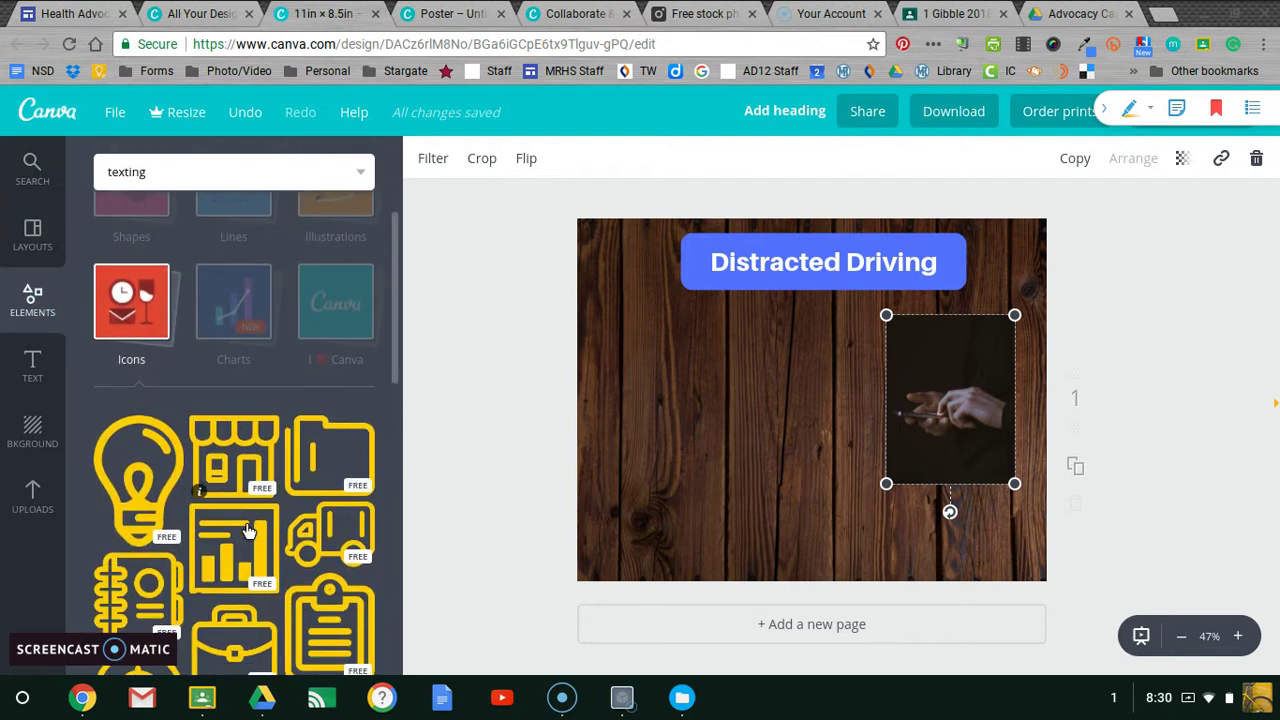
scroll(249, 535, down, 1)
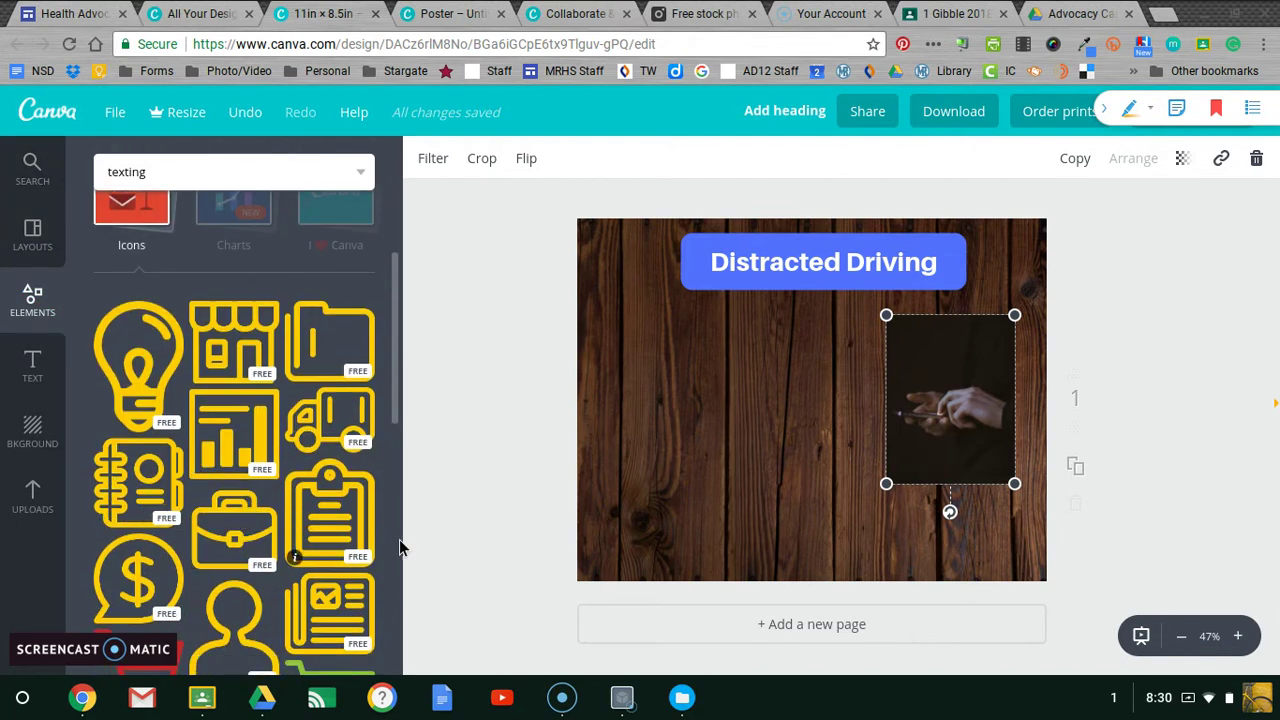
scroll(251, 456, down, 2)
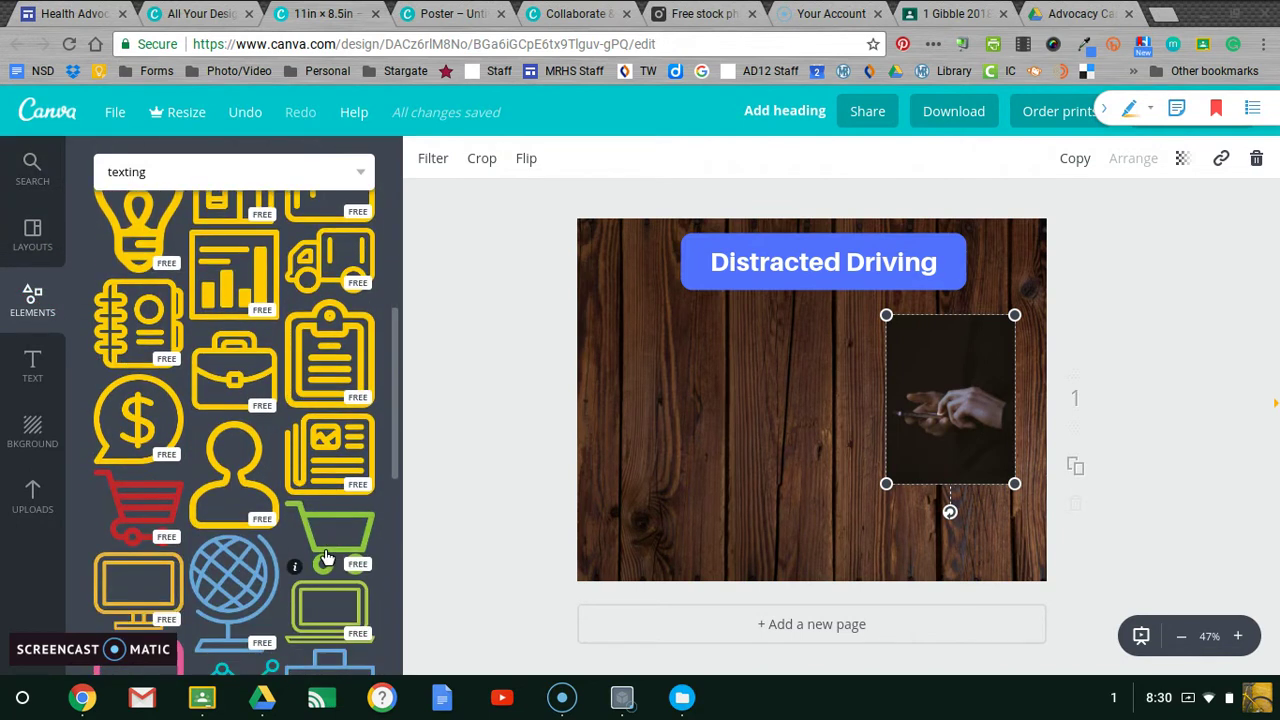
click(250, 456)
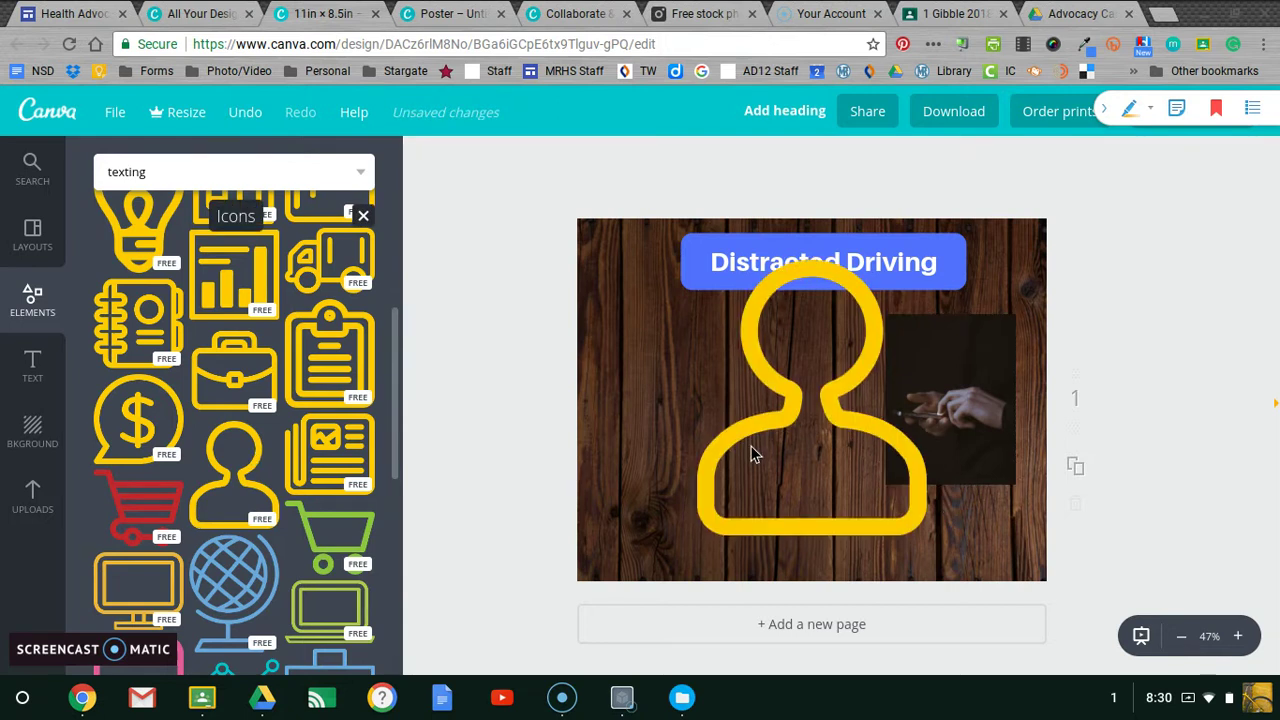
click(422, 158)
click(440, 363)
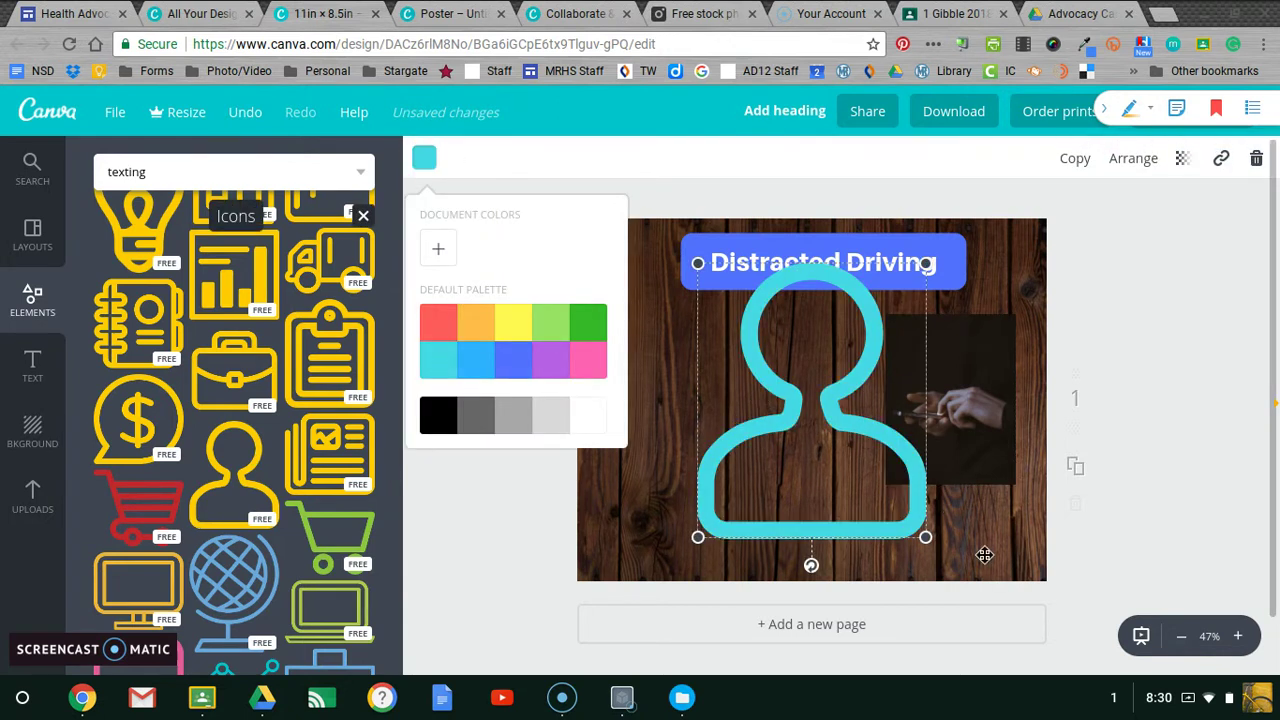
drag(924, 537, 968, 494)
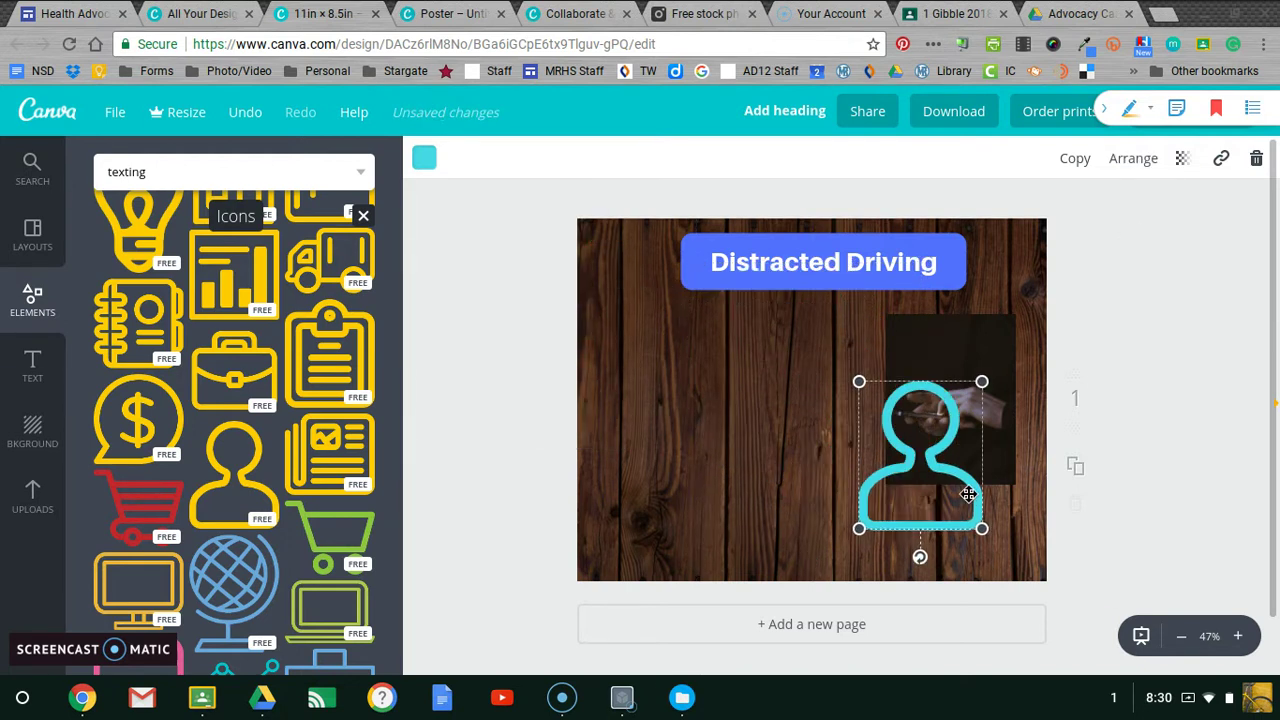
Send the person icon behind the photo and delete the icon from the page.
click(1132, 166)
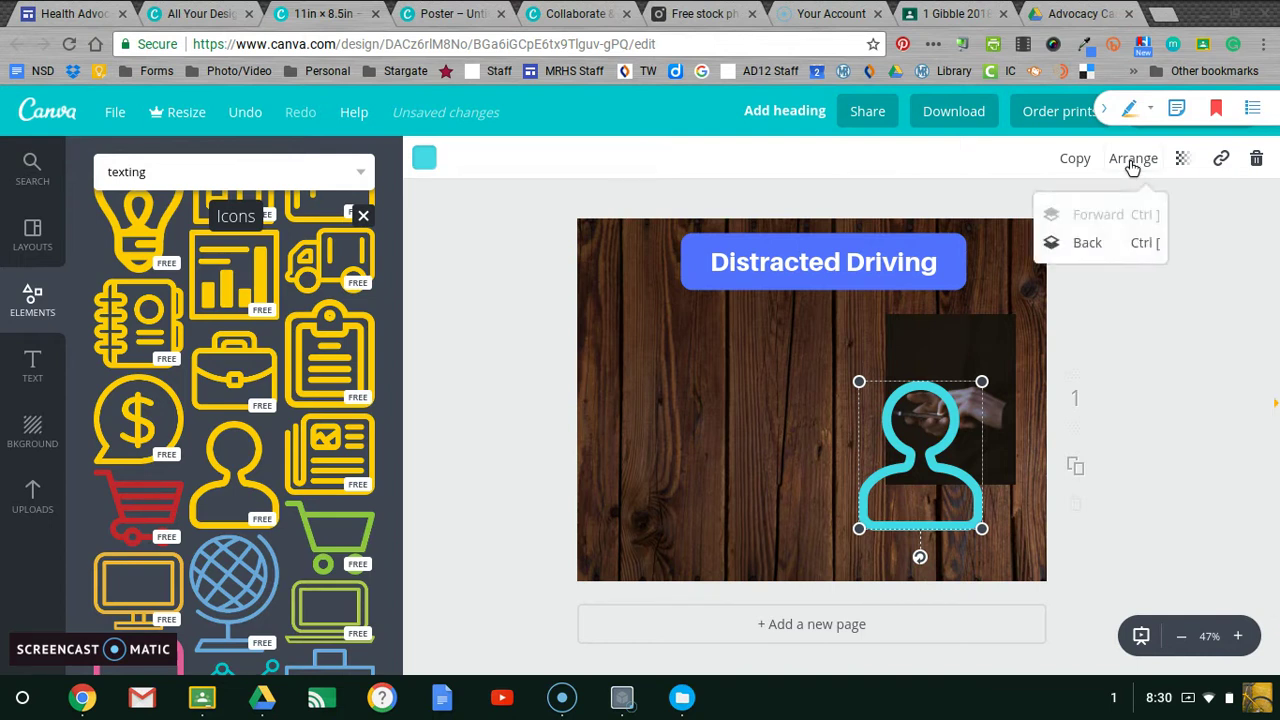
click(1082, 245)
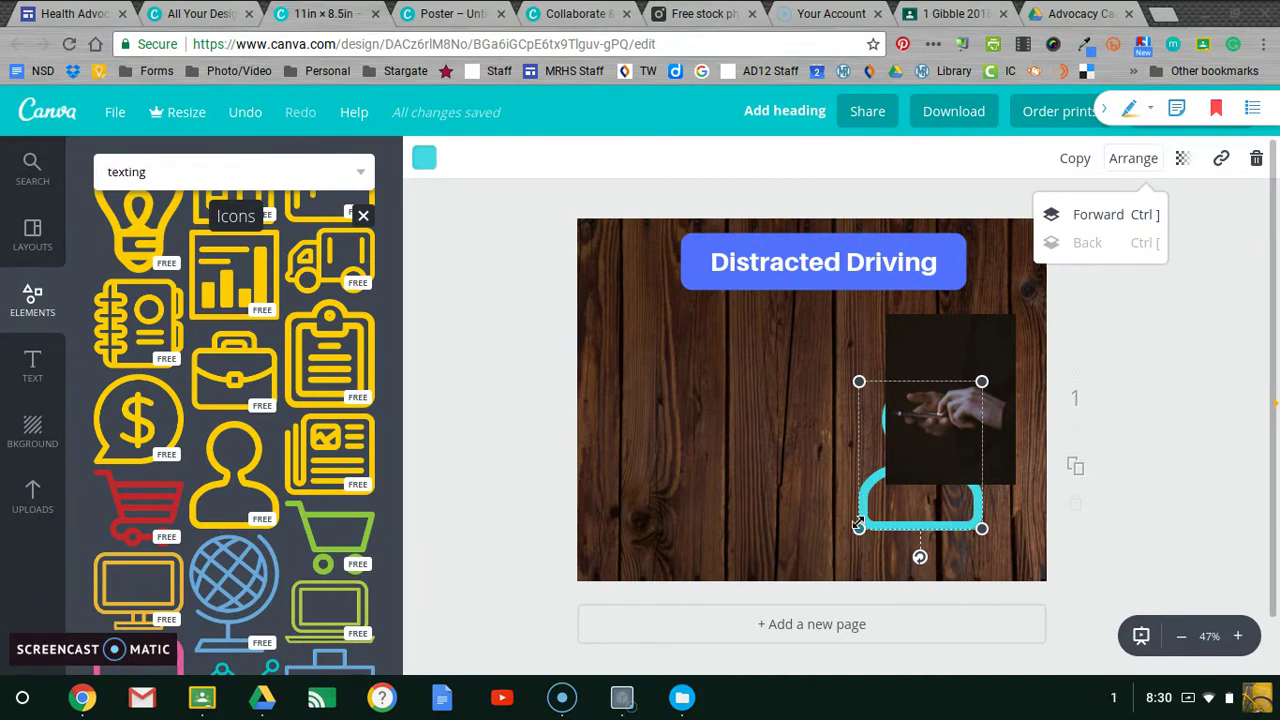
click(1256, 160)
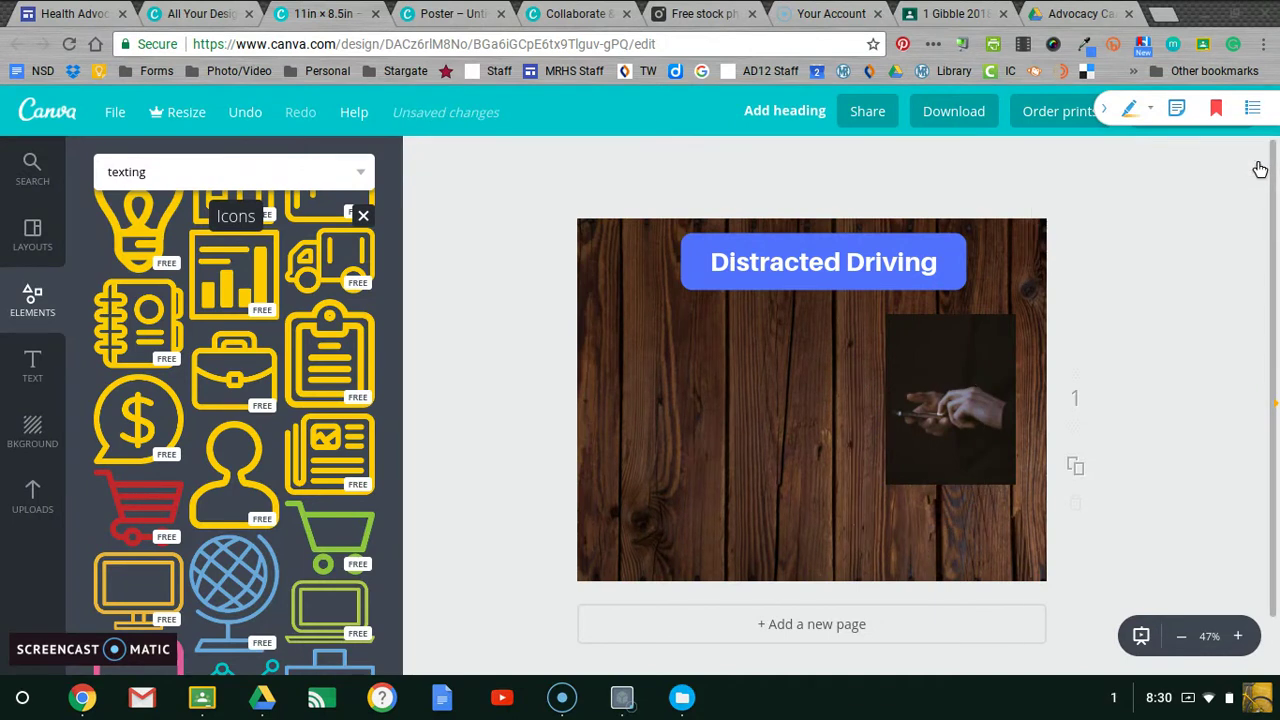
Add the blue-toned pie chart from the chart collection and shrink it in the lower-left area of the poster.
click(38, 300)
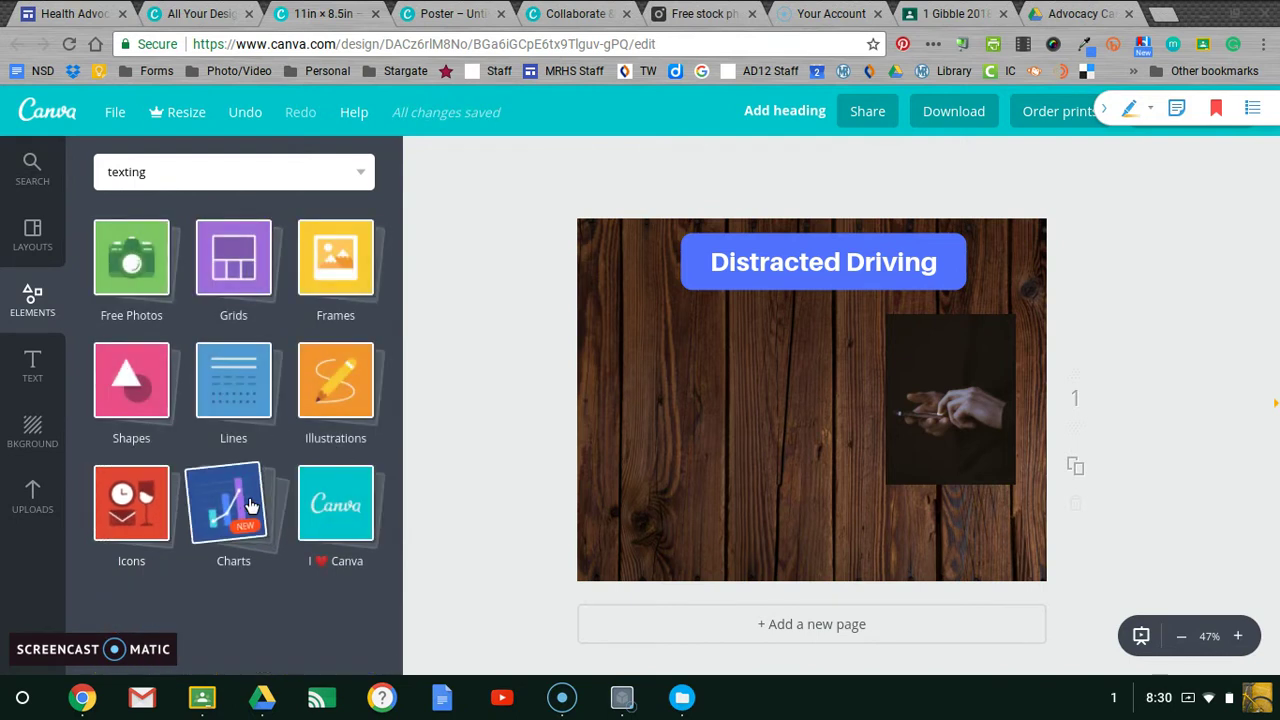
click(216, 508)
scroll(294, 400, down, 2)
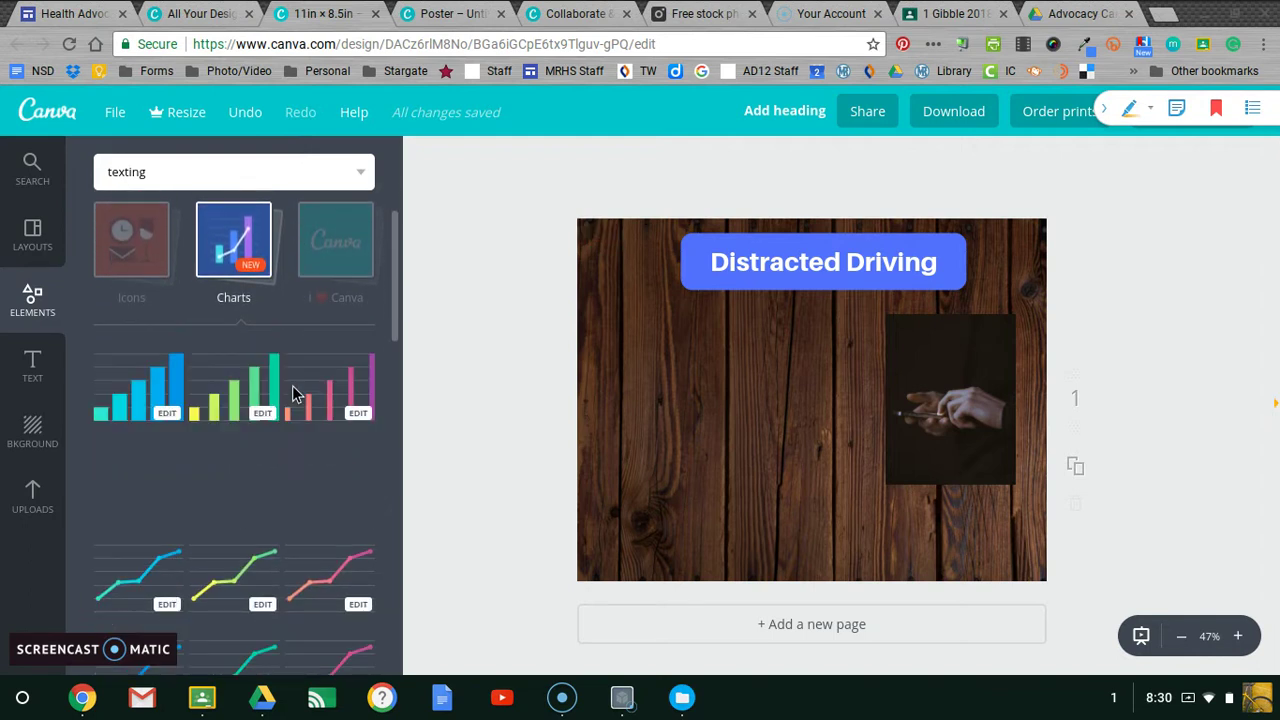
scroll(292, 393, down, 3)
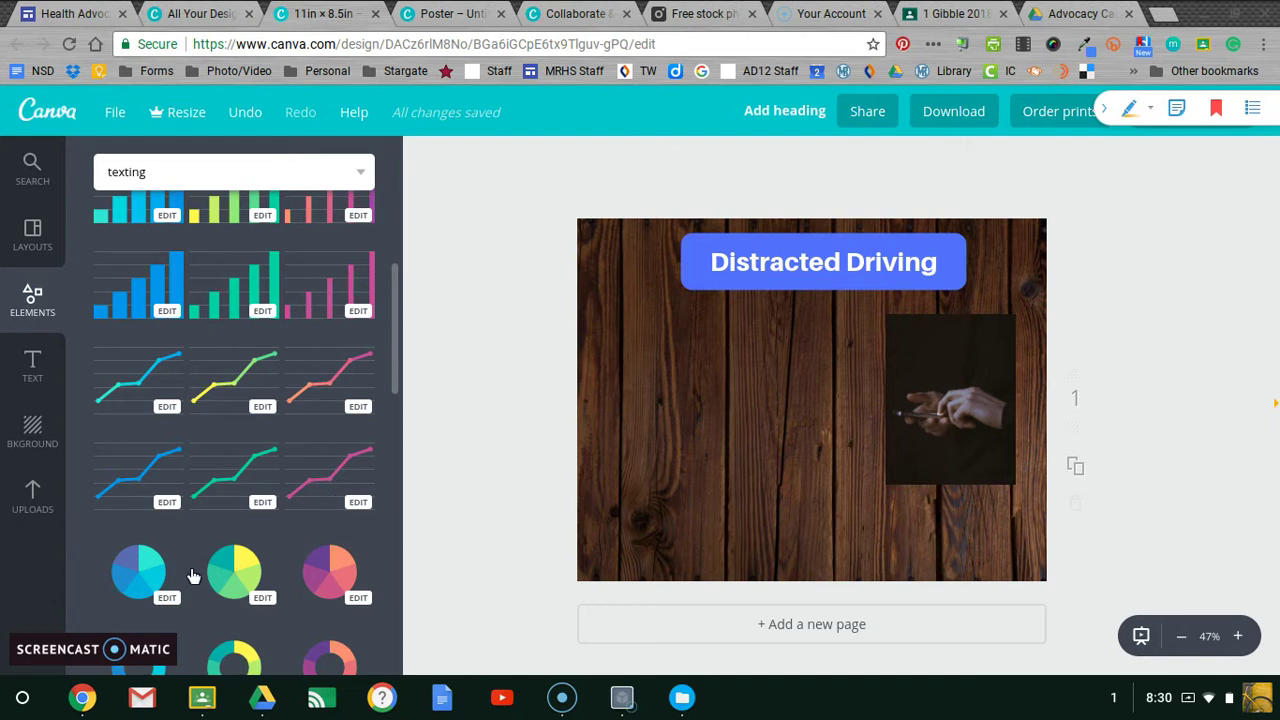
click(148, 570)
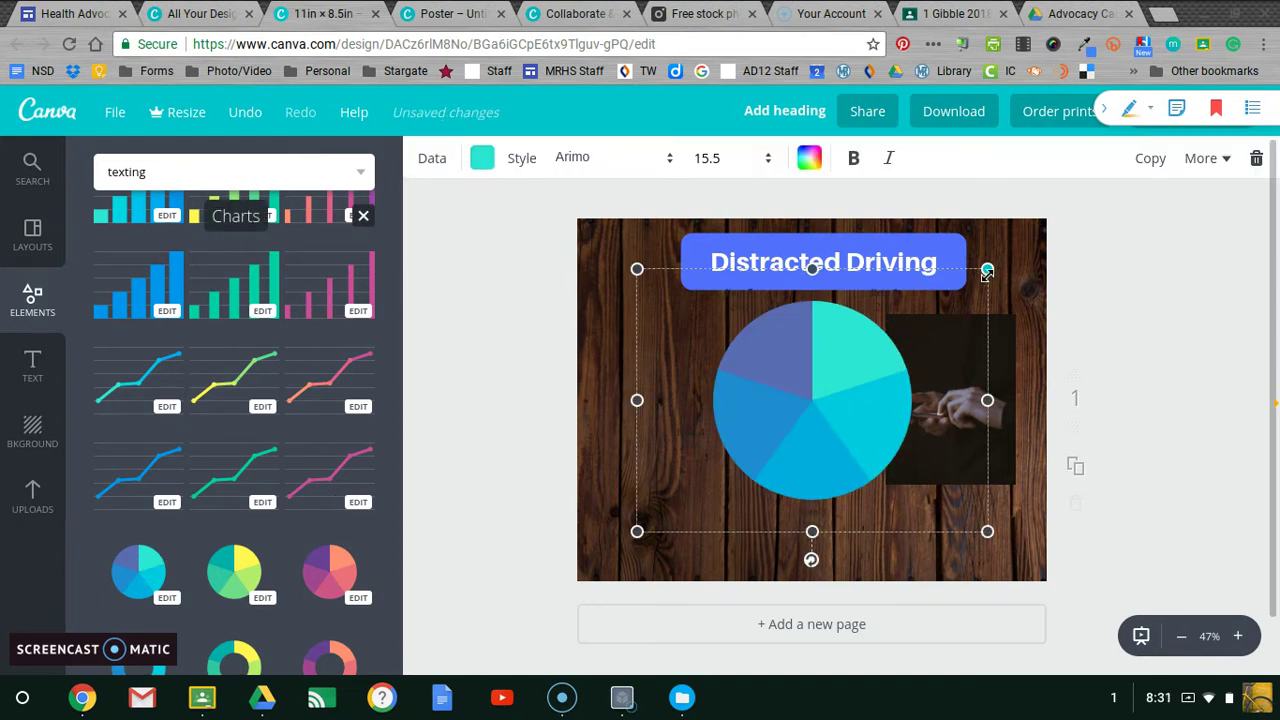
drag(987, 270, 848, 374)
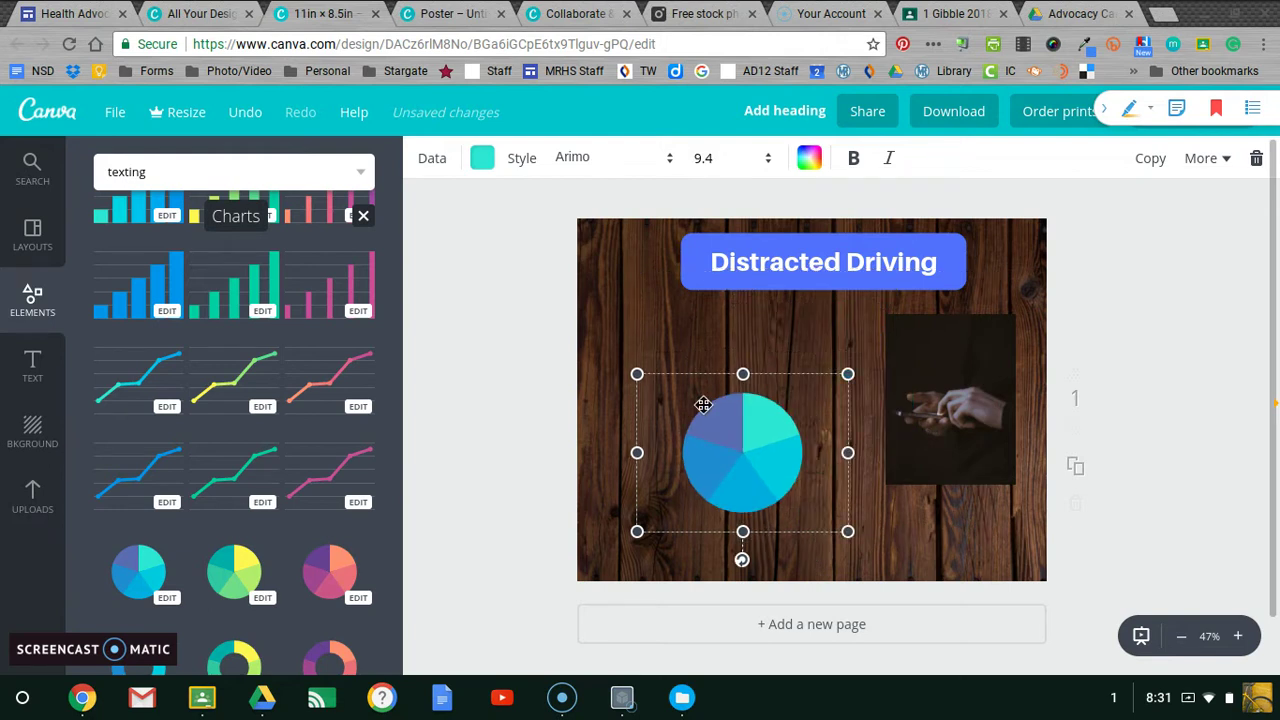
Open the pie chart's data and set the values of Item 4 and Item 5 to 0.
click(431, 161)
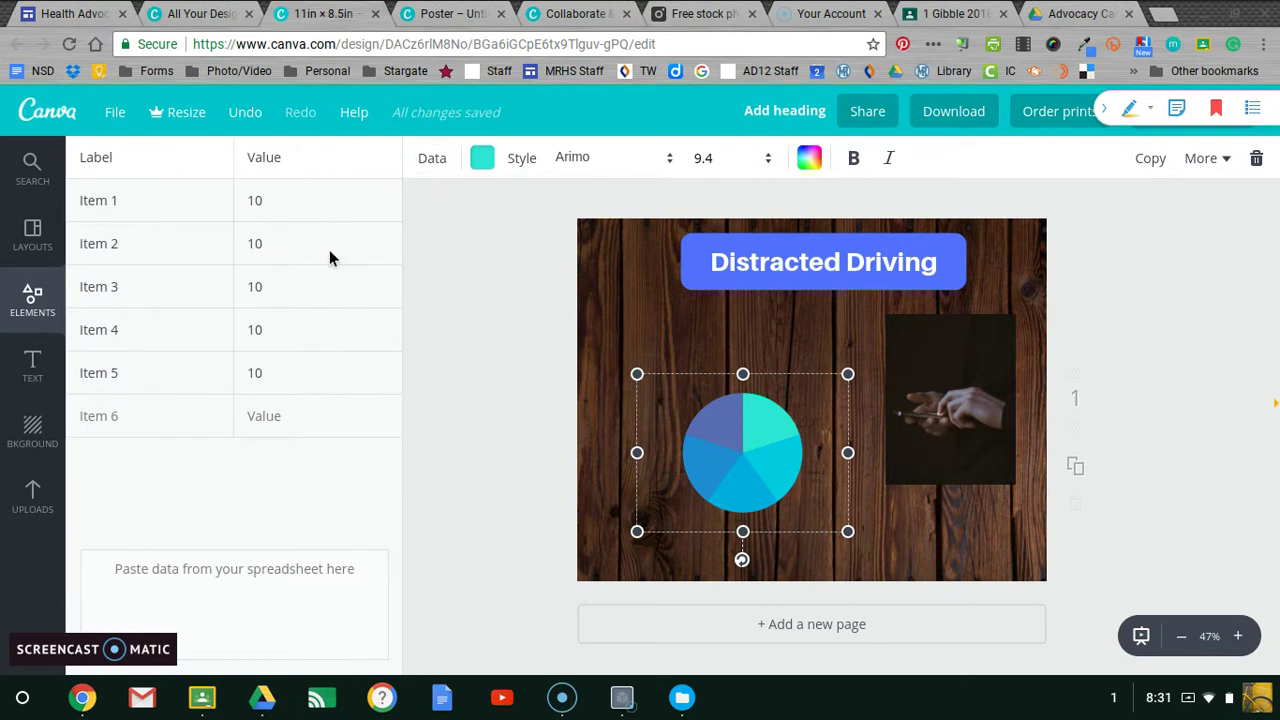
click(297, 370)
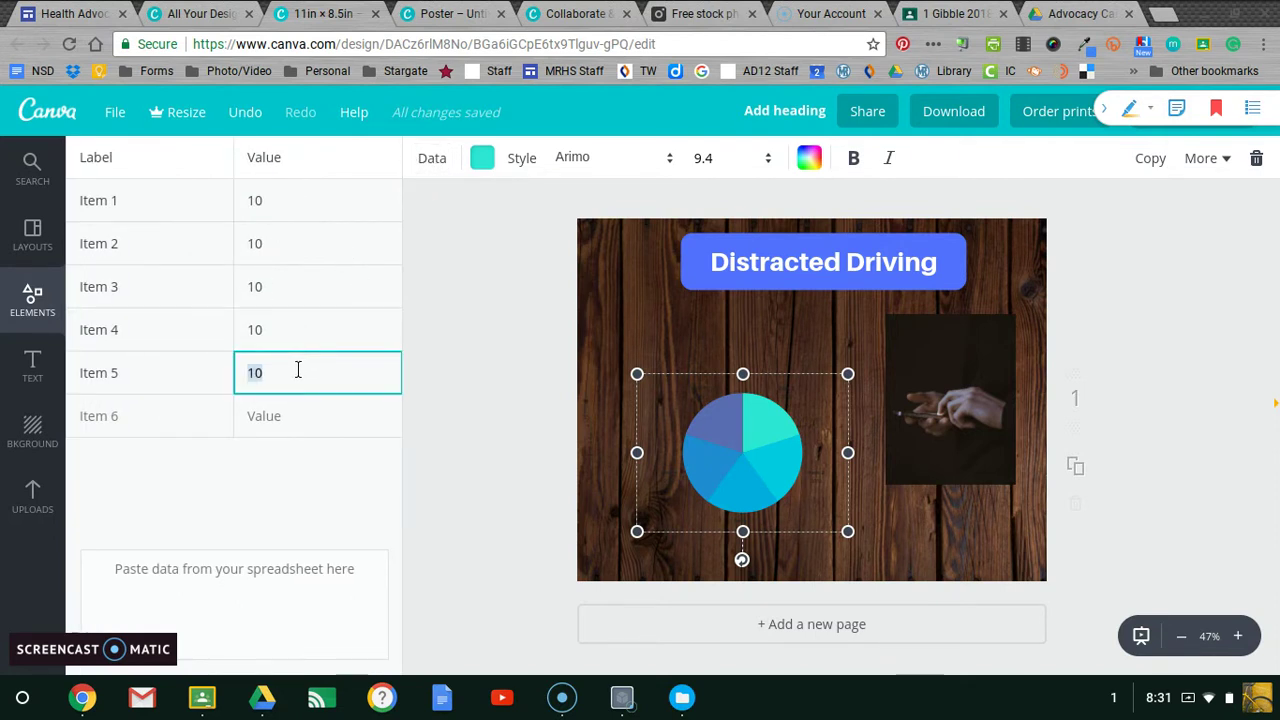
text(0)
click(268, 331)
text(0)
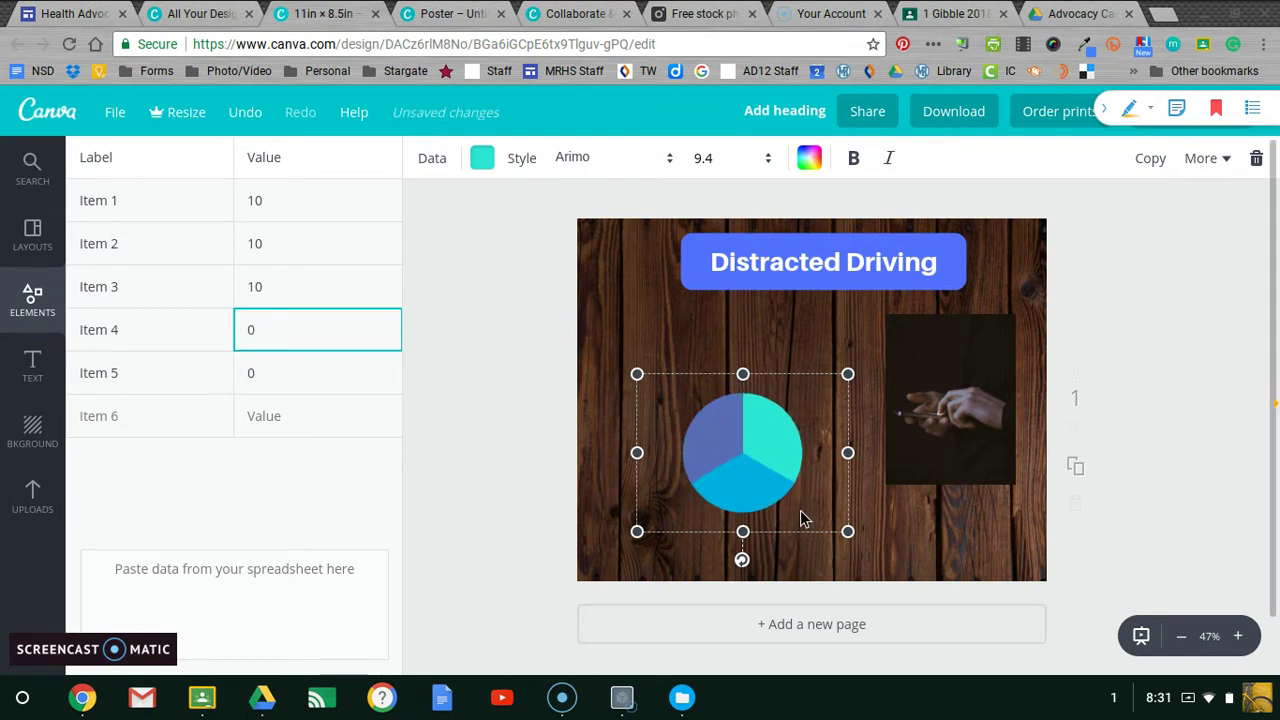
Set the pie chart's values to 50 for Item 1, 30 for Item 2 and 20 for Item 3.
click(295, 204)
text(50)
click(278, 254)
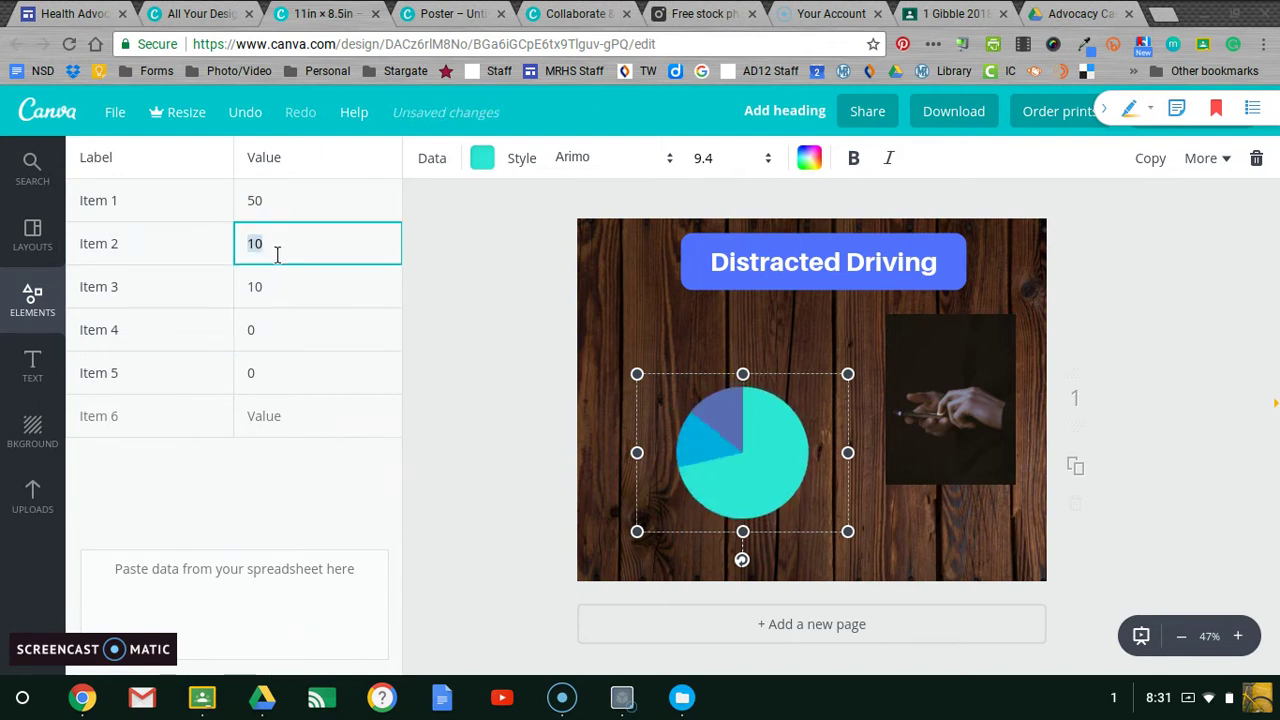
text(32)
click(260, 290)
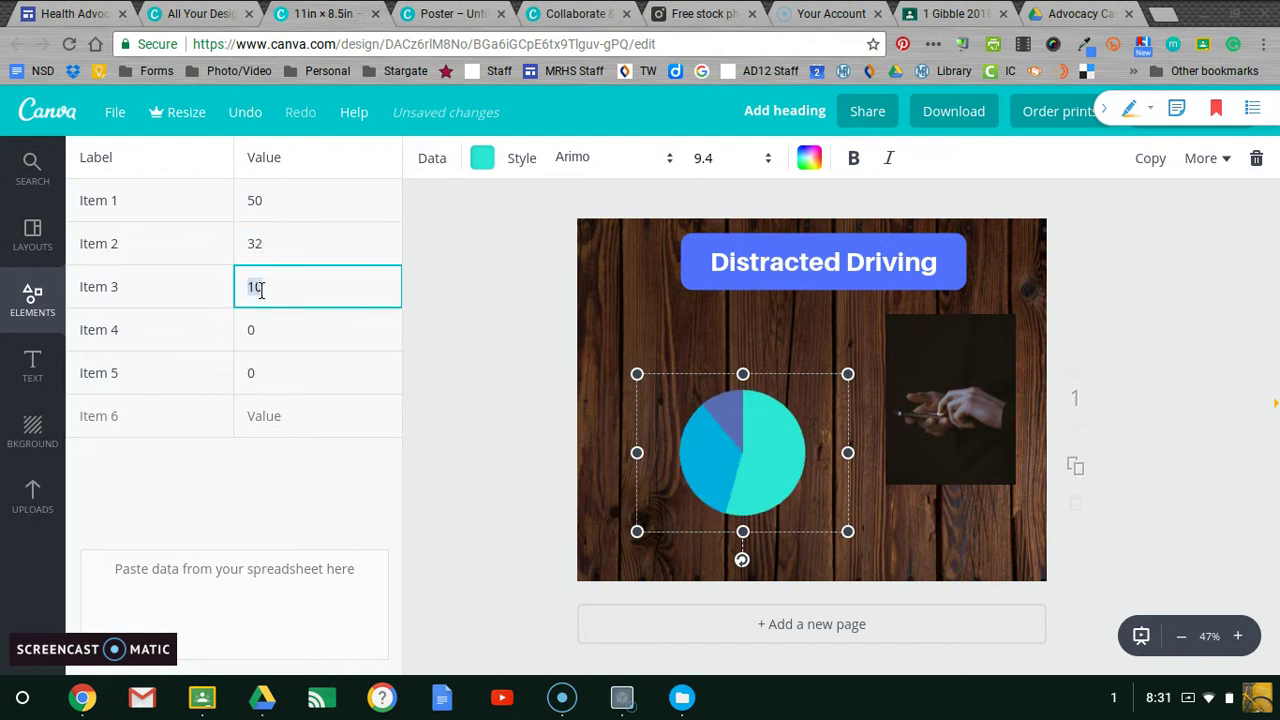
text(20)
click(262, 244)
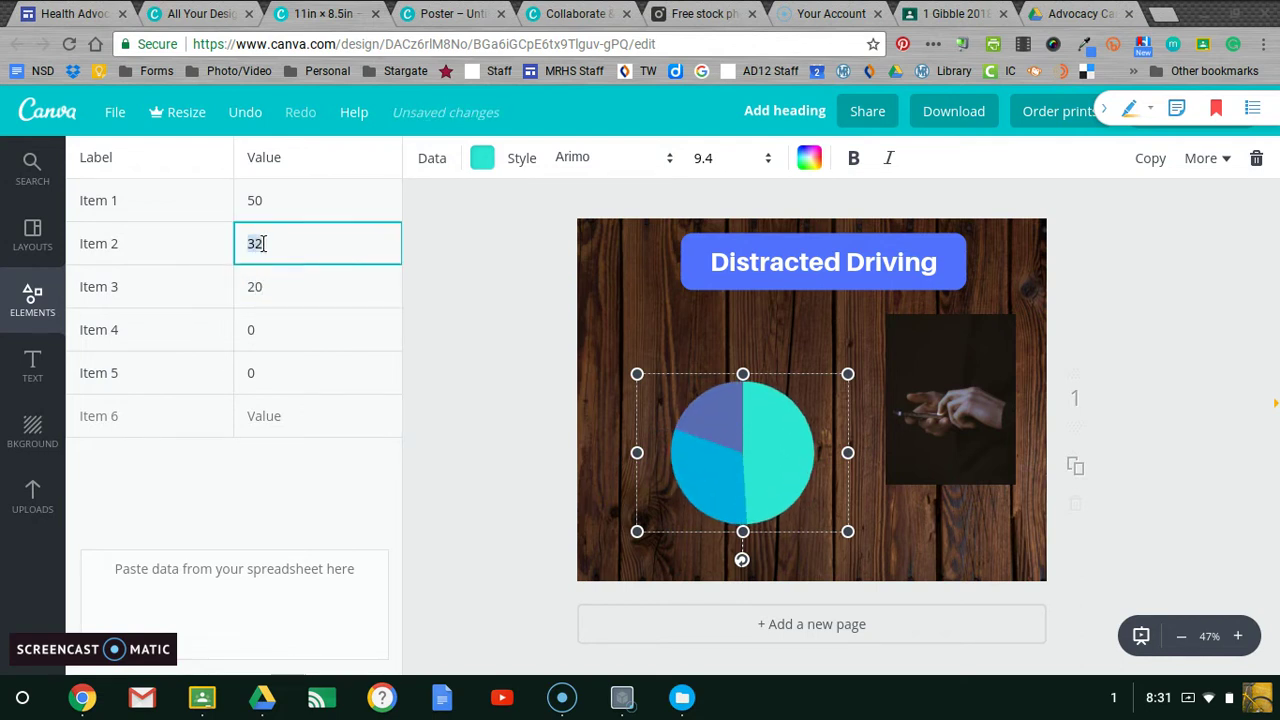
text(30)
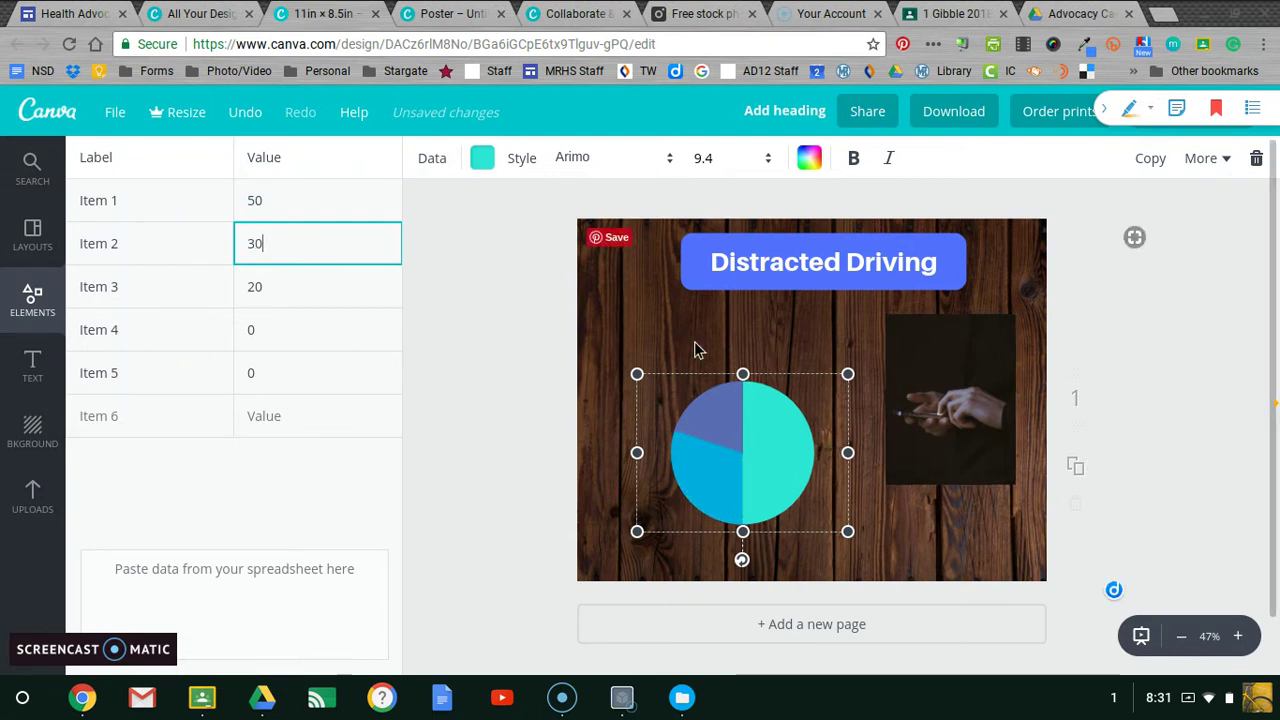
Delete the pie chart from the poster.
click(108, 201)
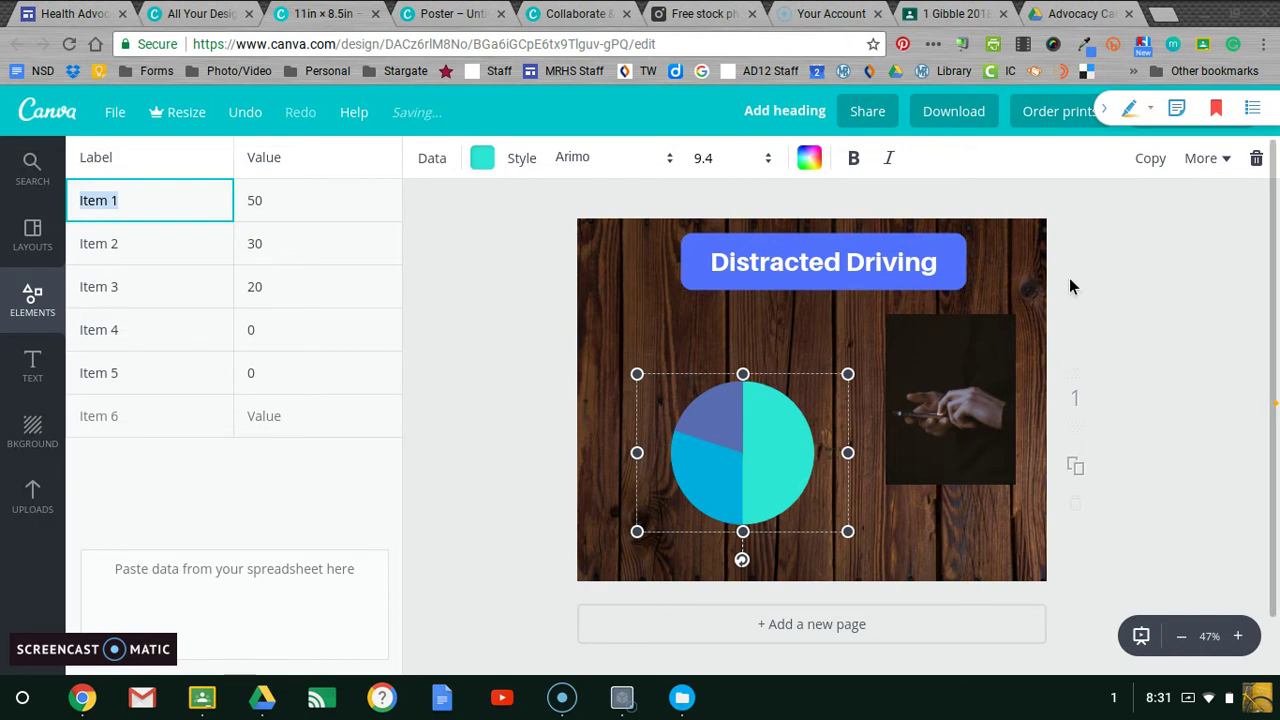
click(1257, 161)
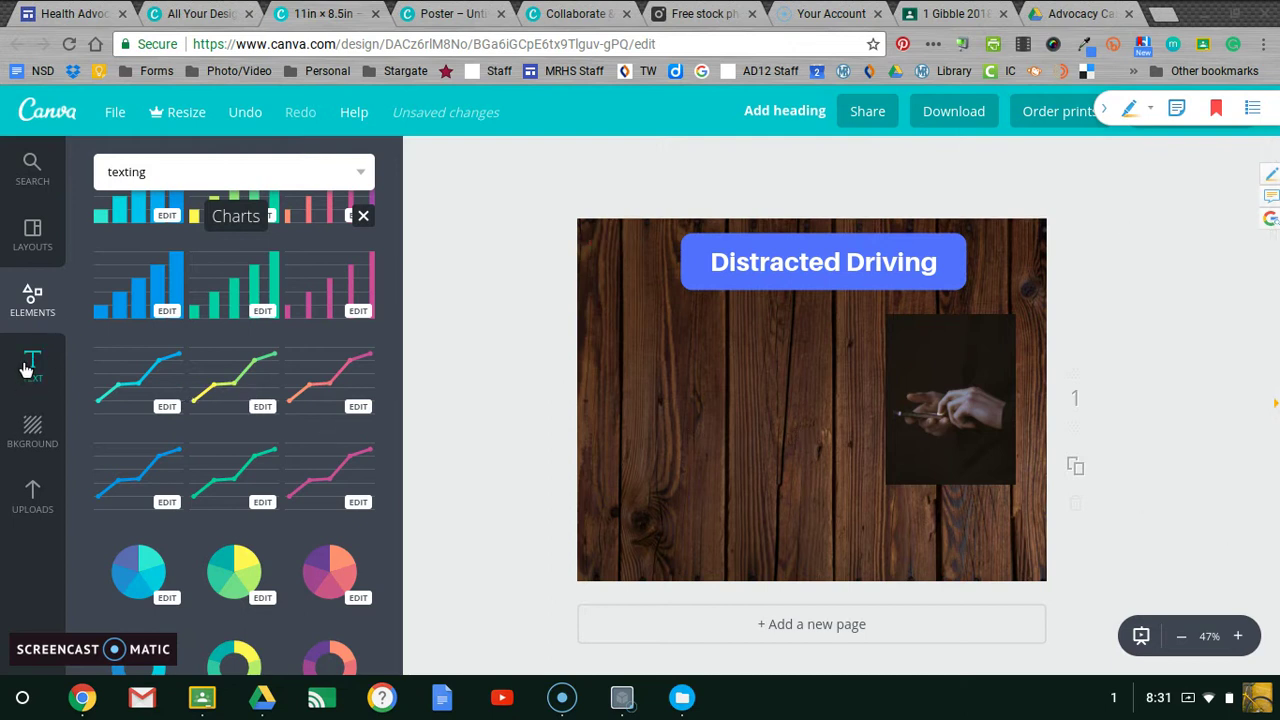
Browse the layouts and the element categories, including the line and frame collections.
click(33, 240)
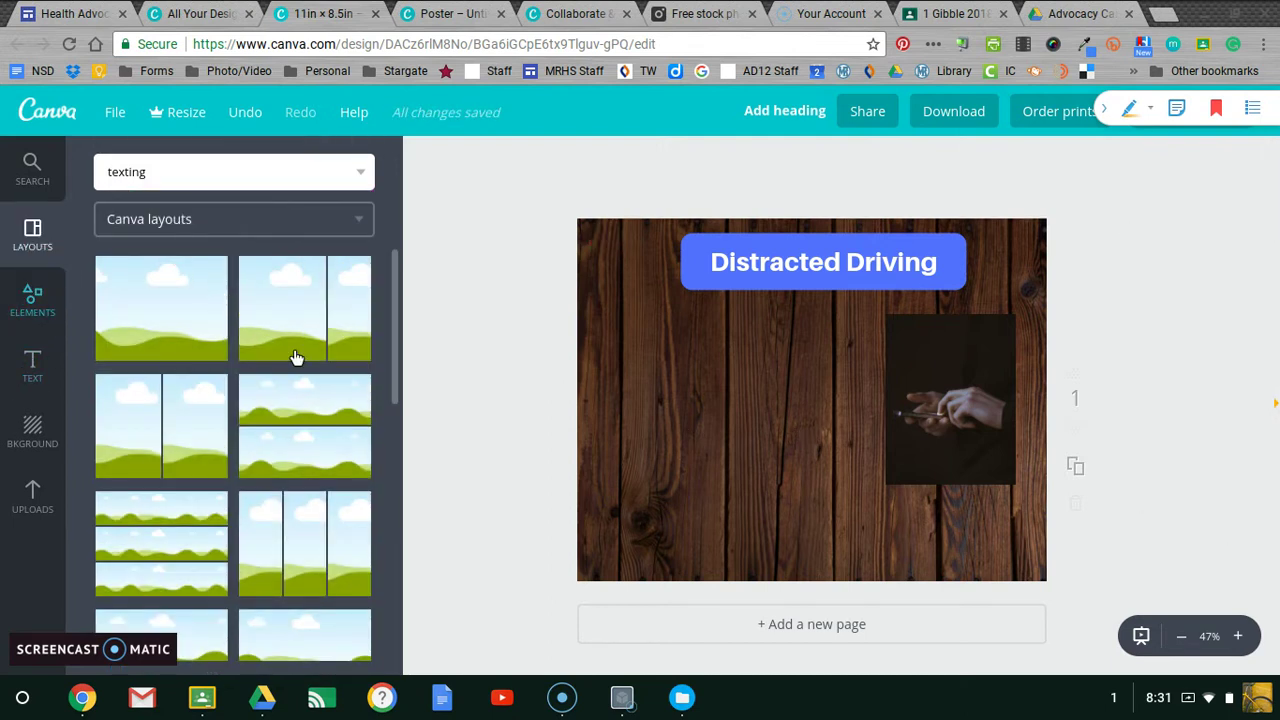
click(32, 298)
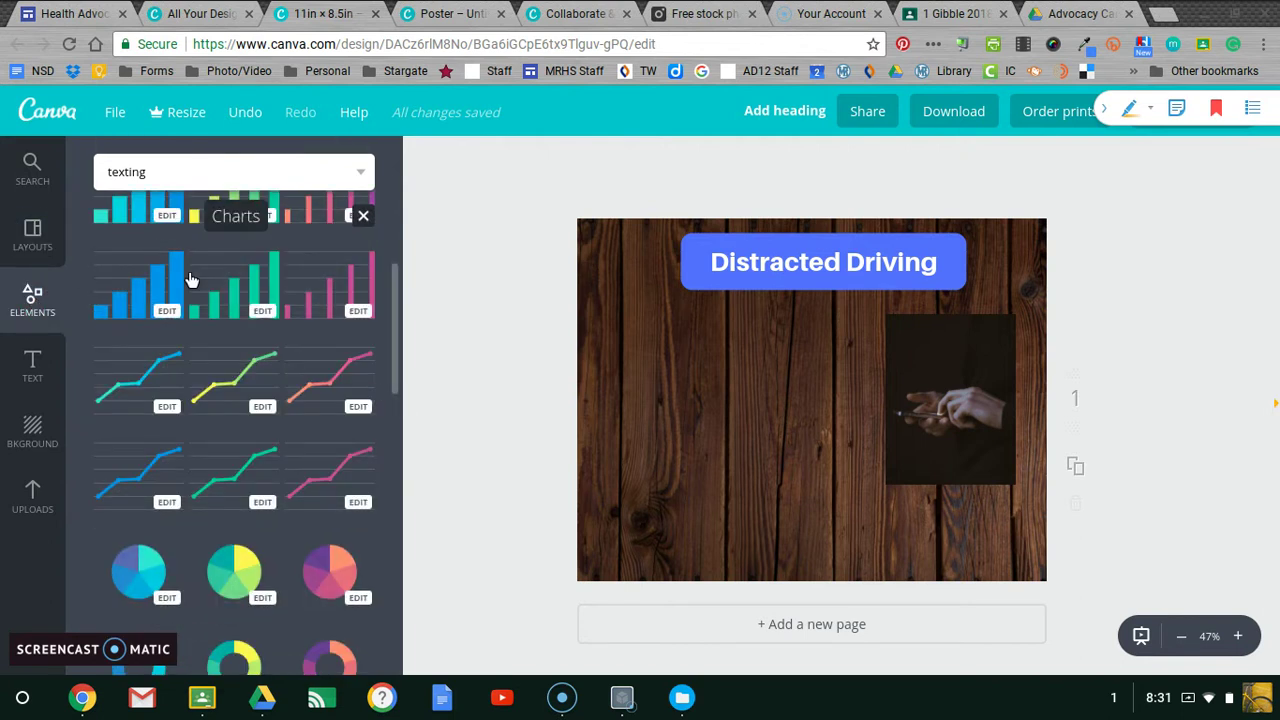
scroll(210, 300, up, 2)
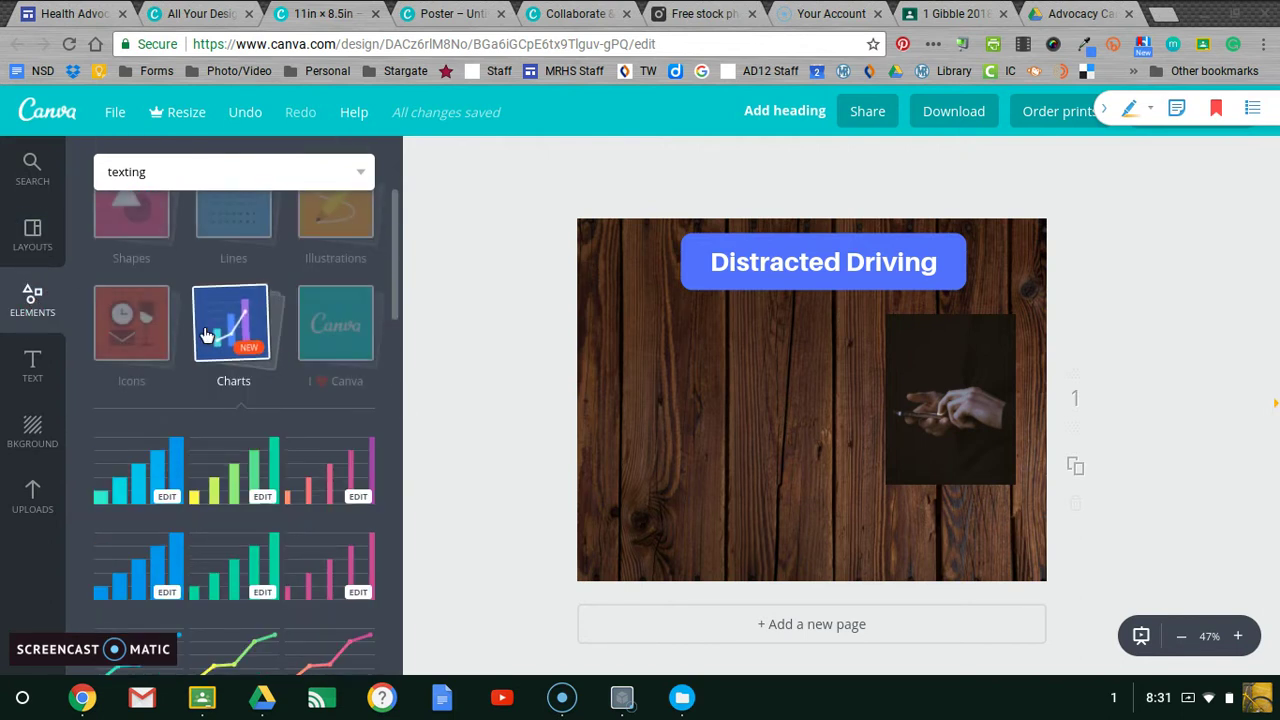
scroll(230, 370, up, 3)
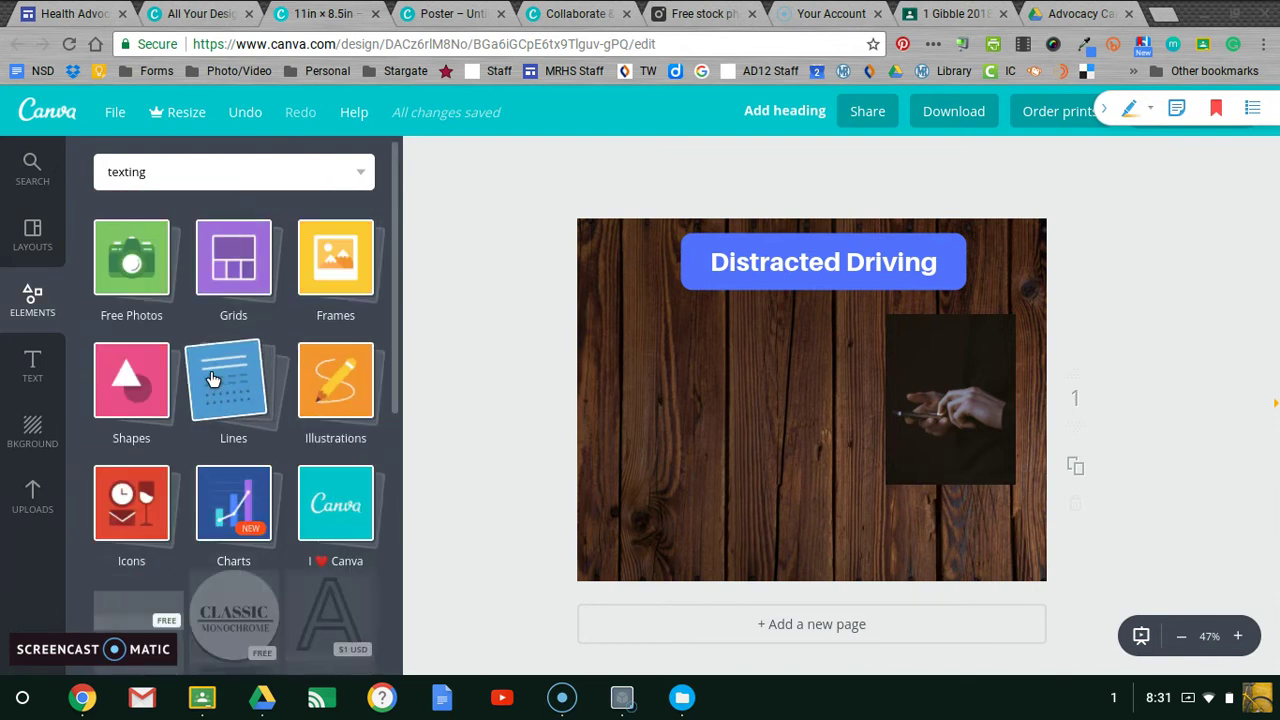
scroll(268, 427, down, 1)
click(244, 302)
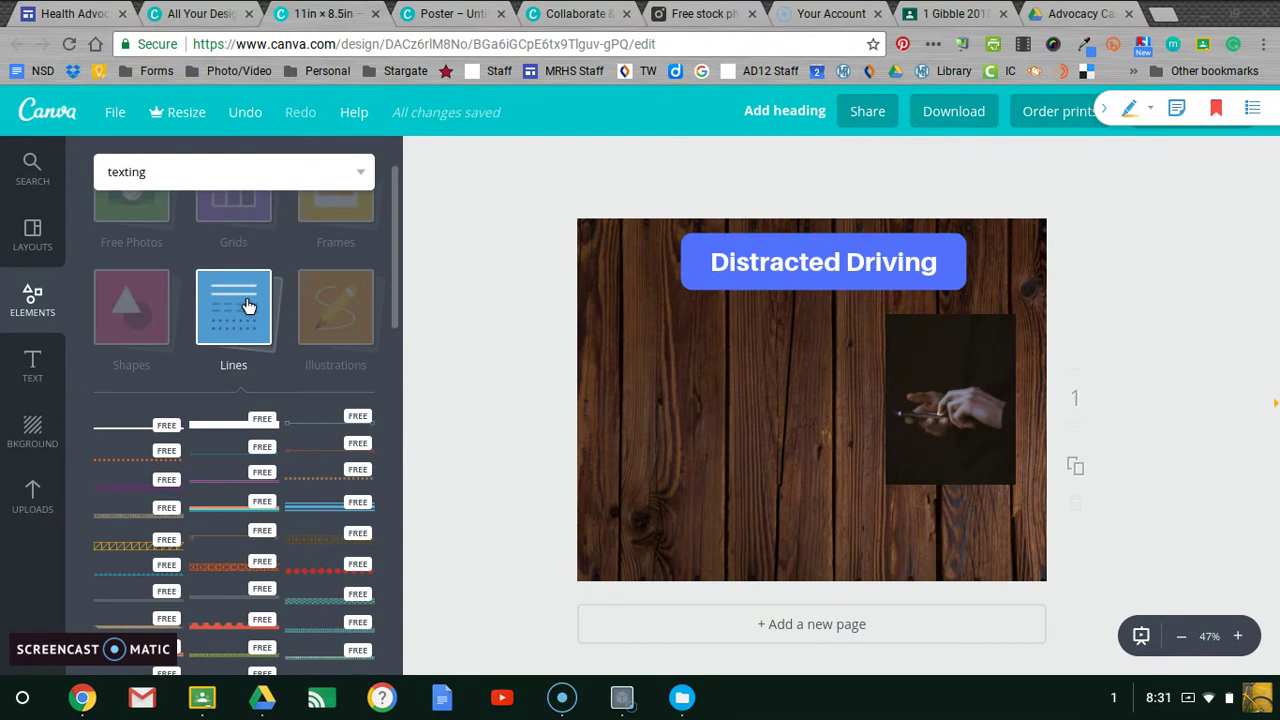
click(248, 305)
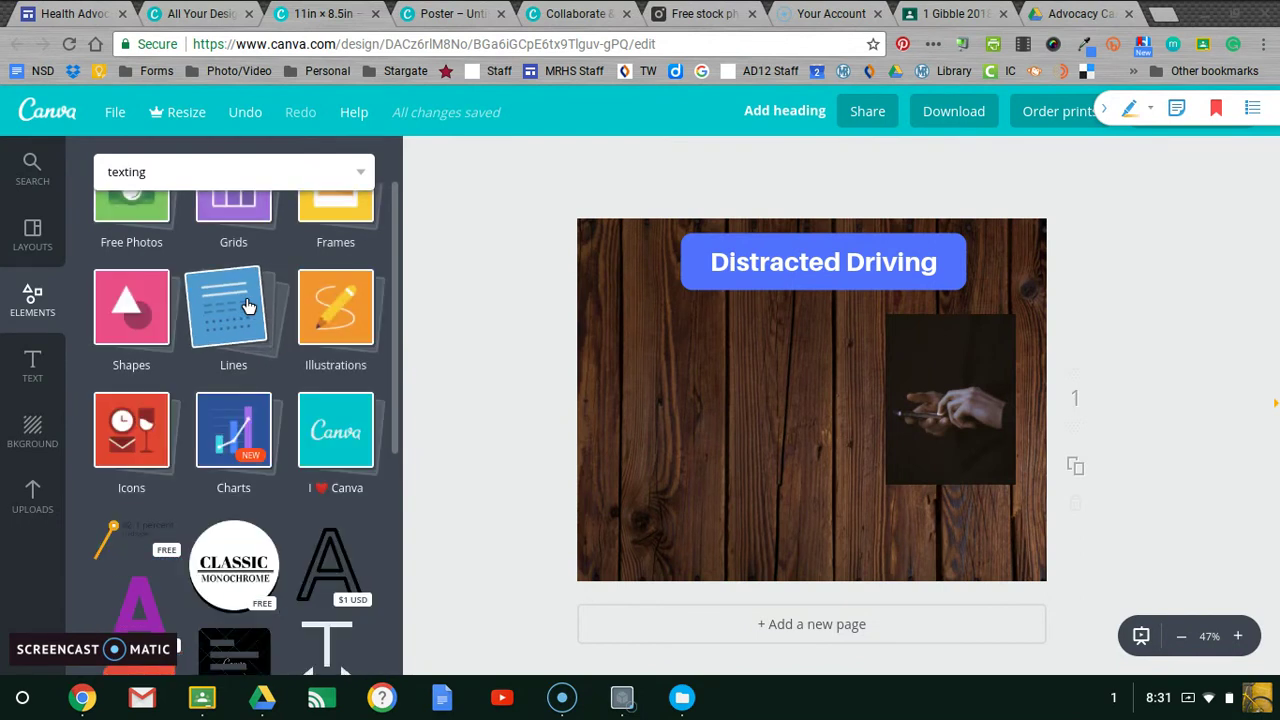
click(328, 220)
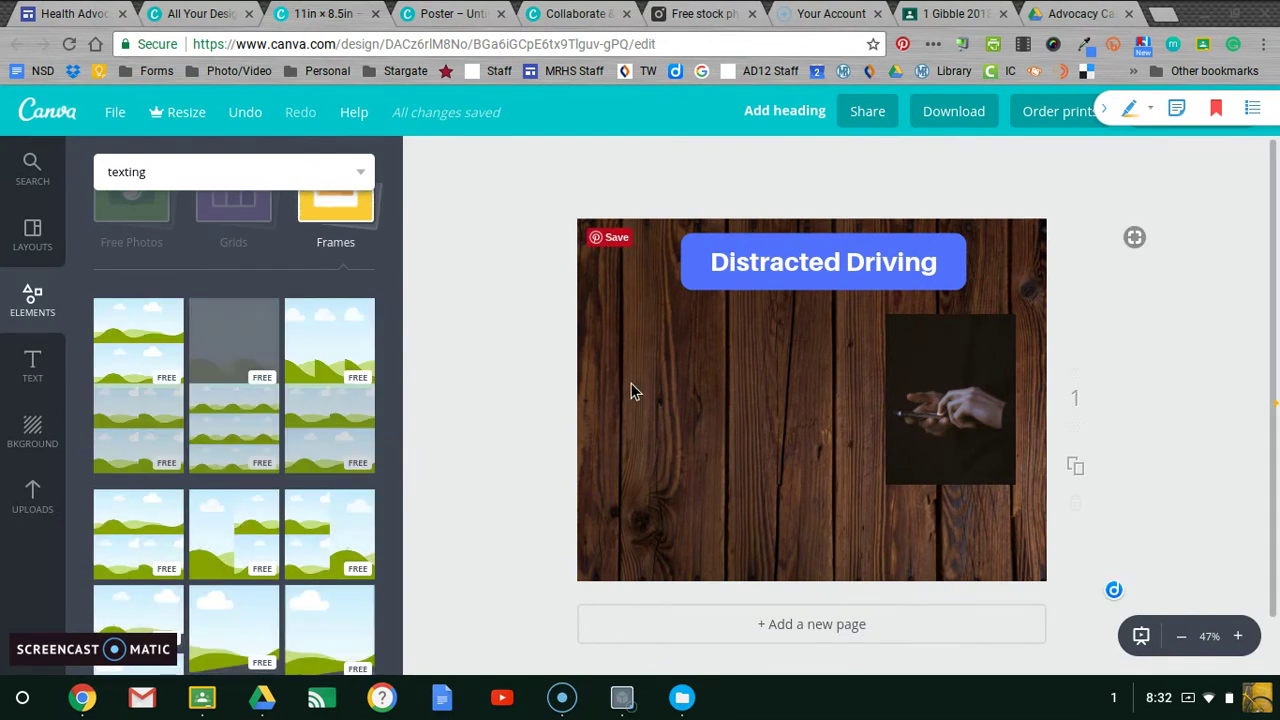
click(350, 213)
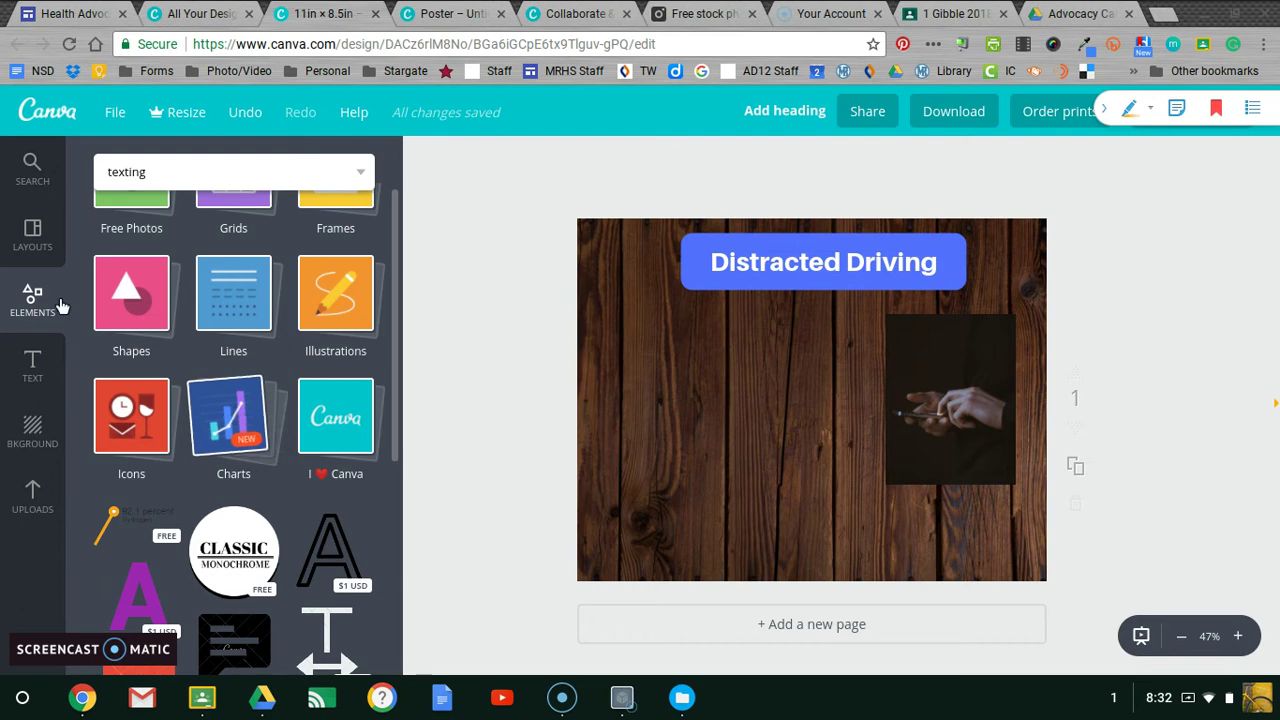
Look through the text, background and uploaded image collections, and check the wooden plank photo's page on Pexels.
click(38, 367)
click(28, 430)
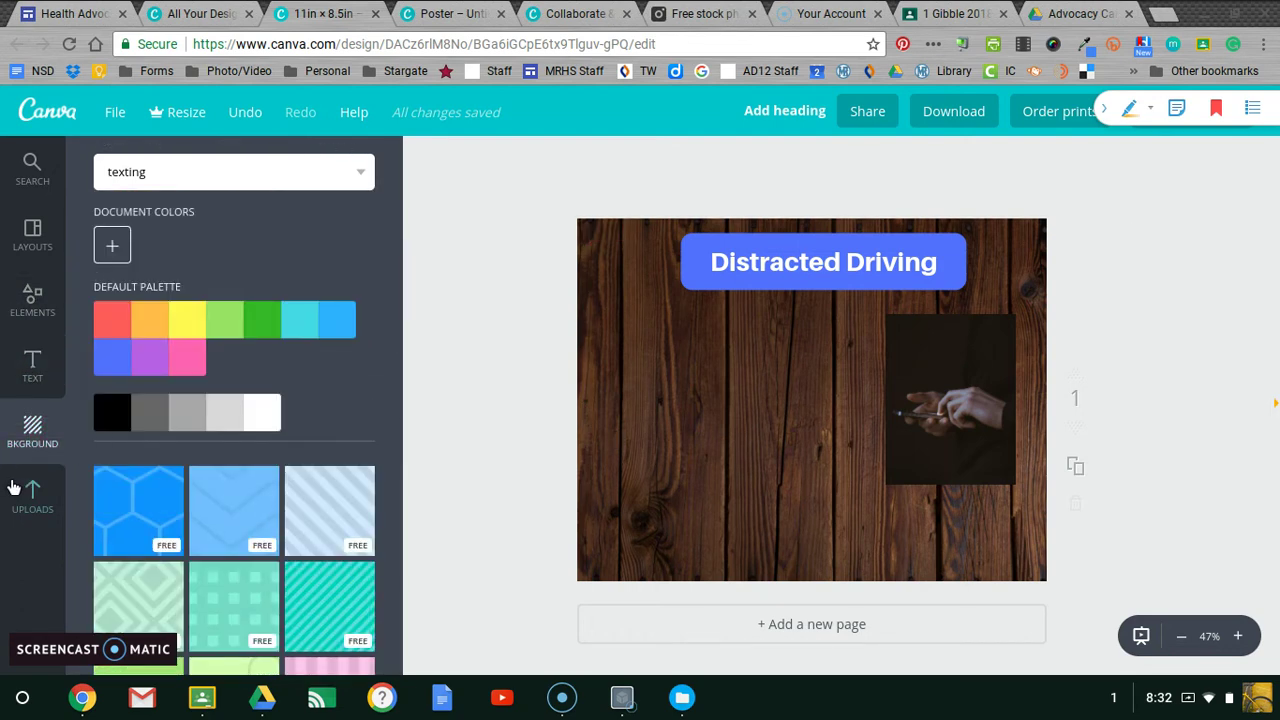
click(30, 492)
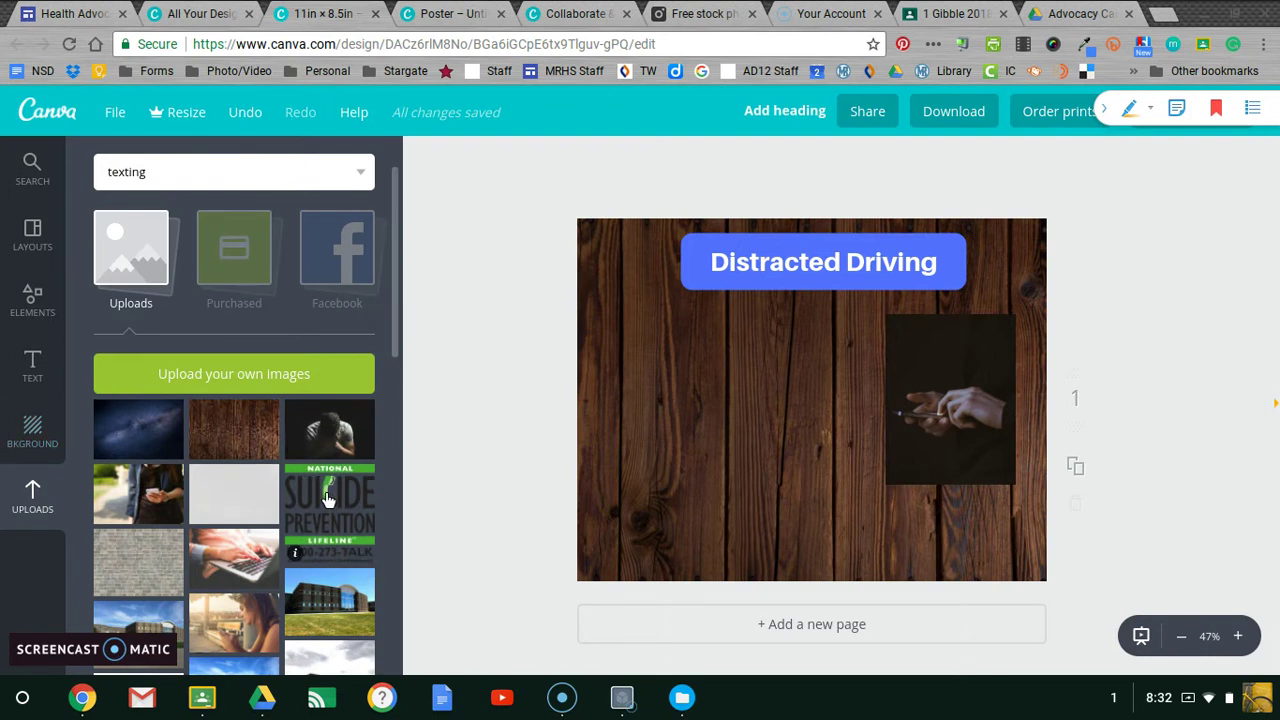
click(675, 14)
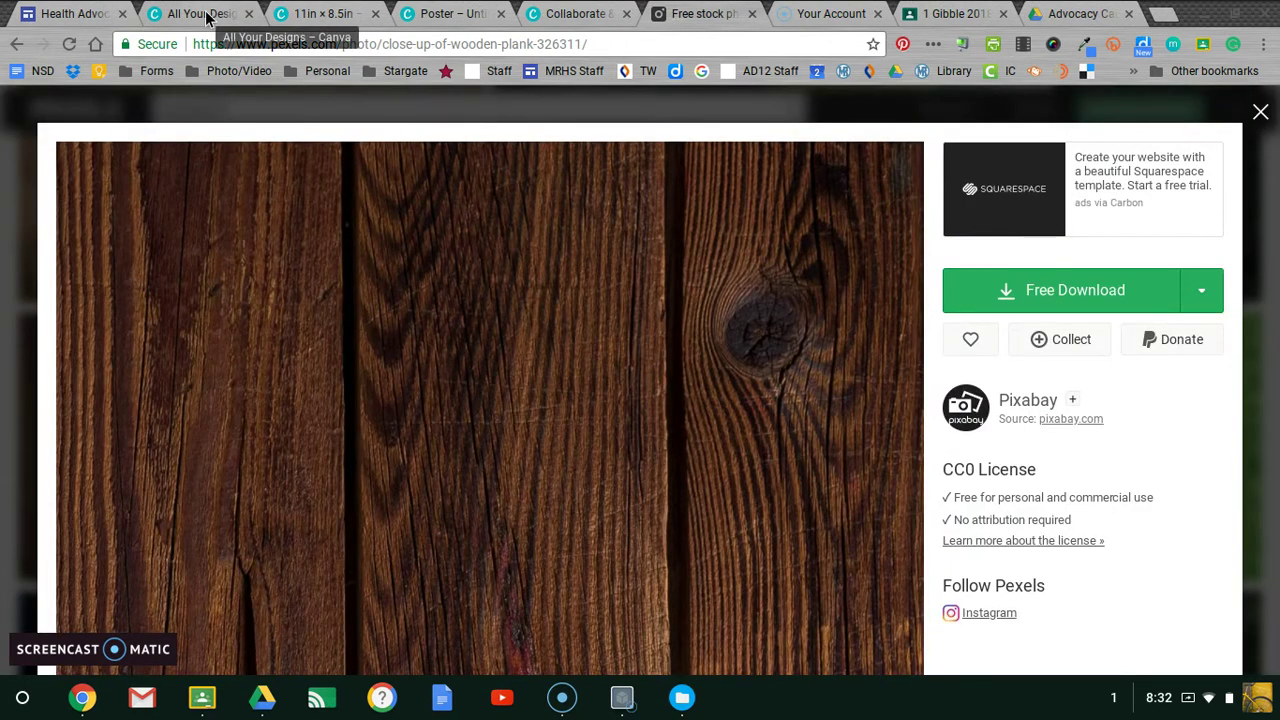
click(340, 14)
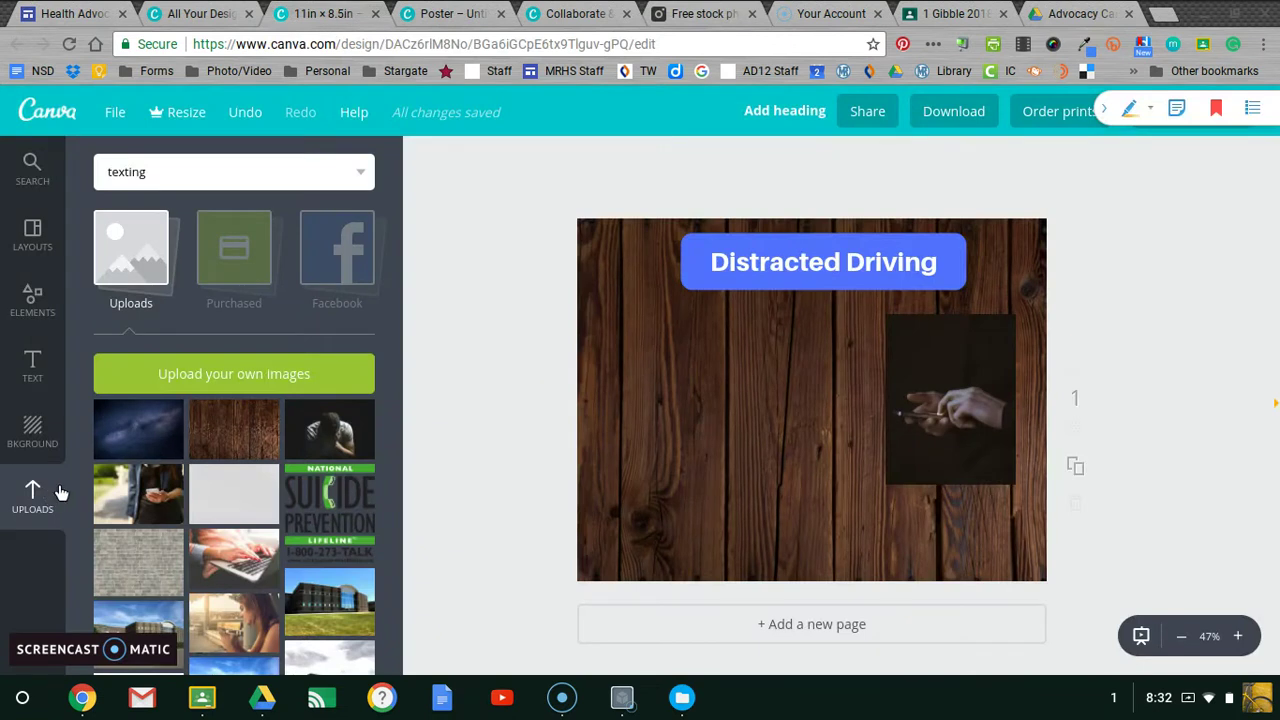
Add the uploaded photo of the man with his head bowed, shrink it and place it on the poster's left side below the heading.
click(330, 430)
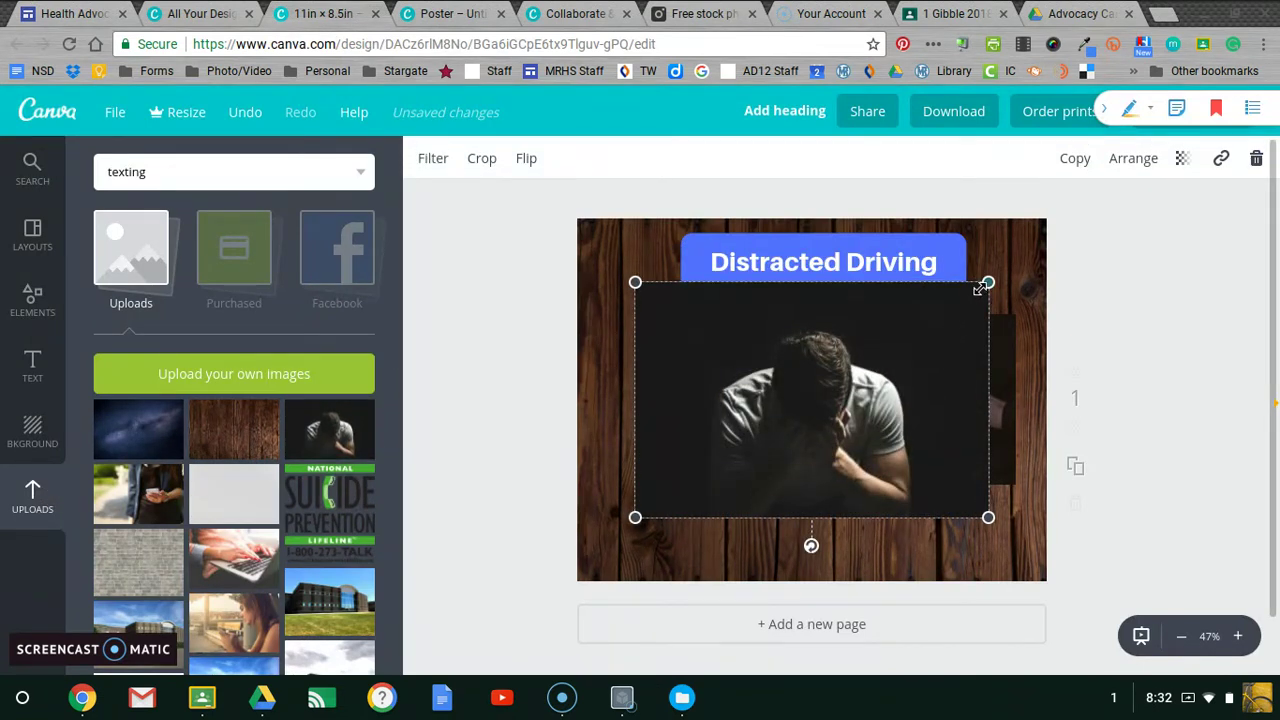
drag(988, 282, 820, 395)
drag(762, 456, 728, 375)
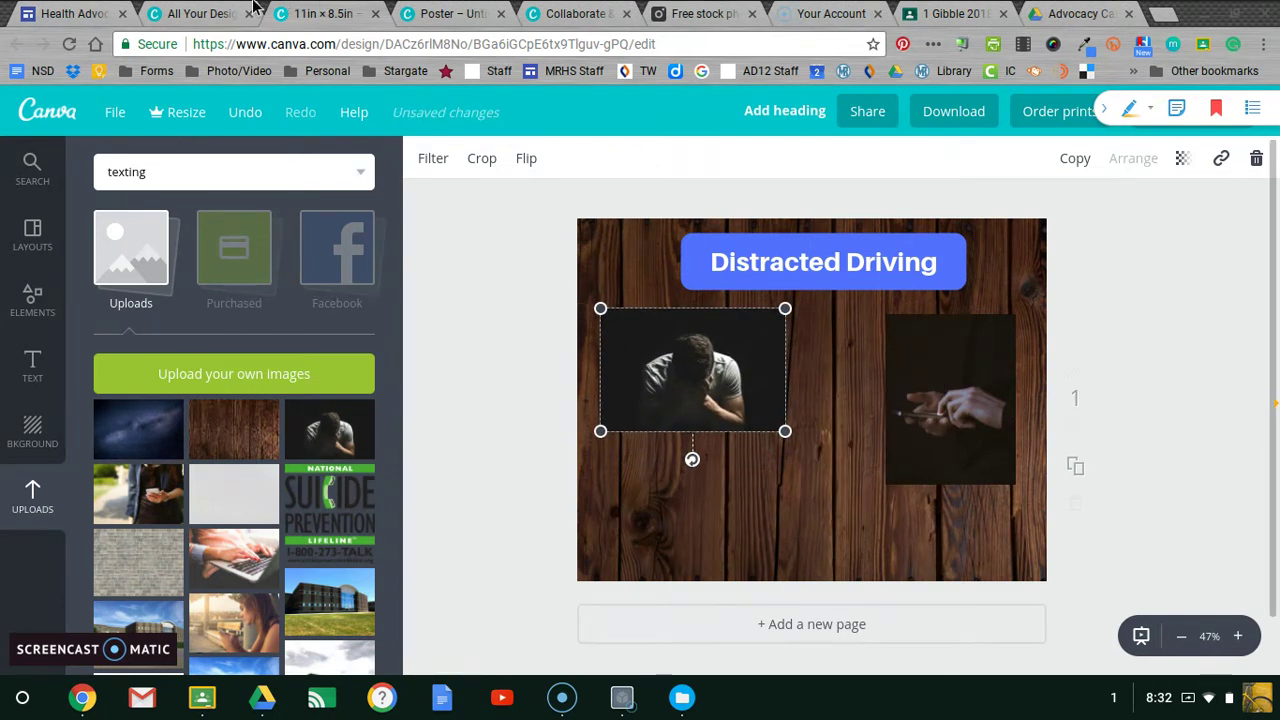
Switch to the Health Advocacy Campaign site, review the Countdown Poster requirements, and return to the Canva poster design.
click(86, 11)
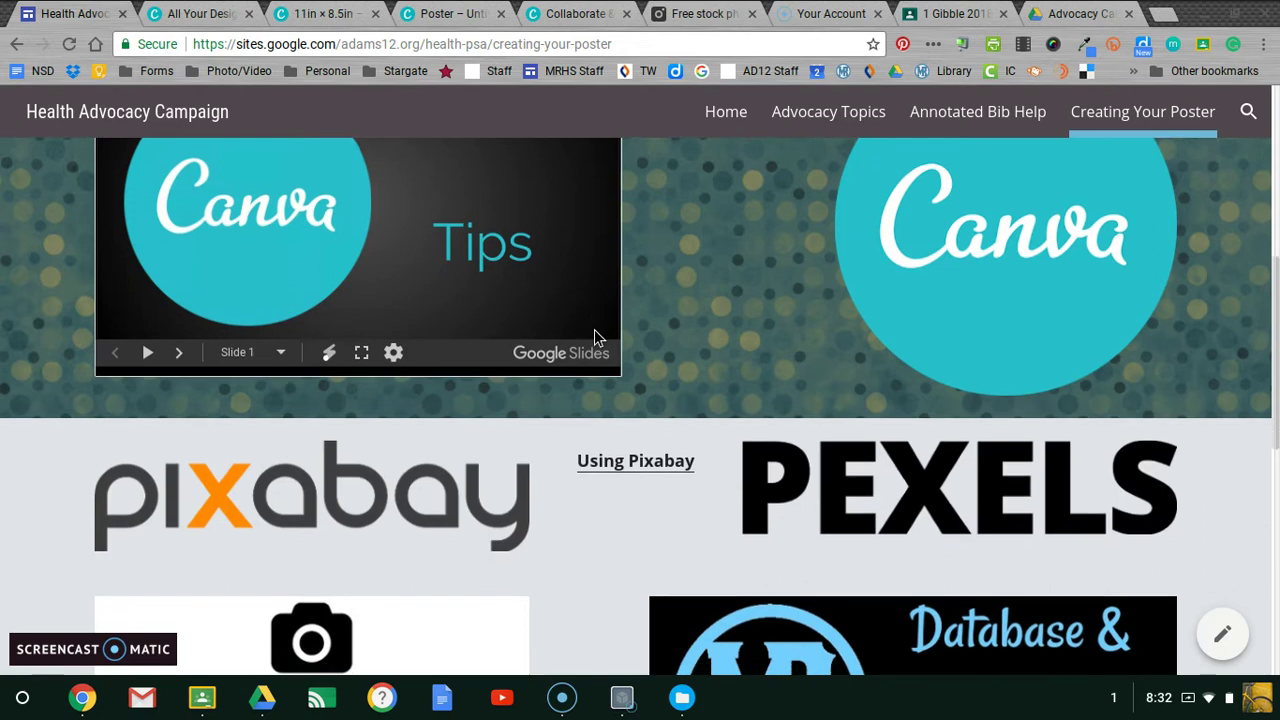
scroll(592, 330, down, 6)
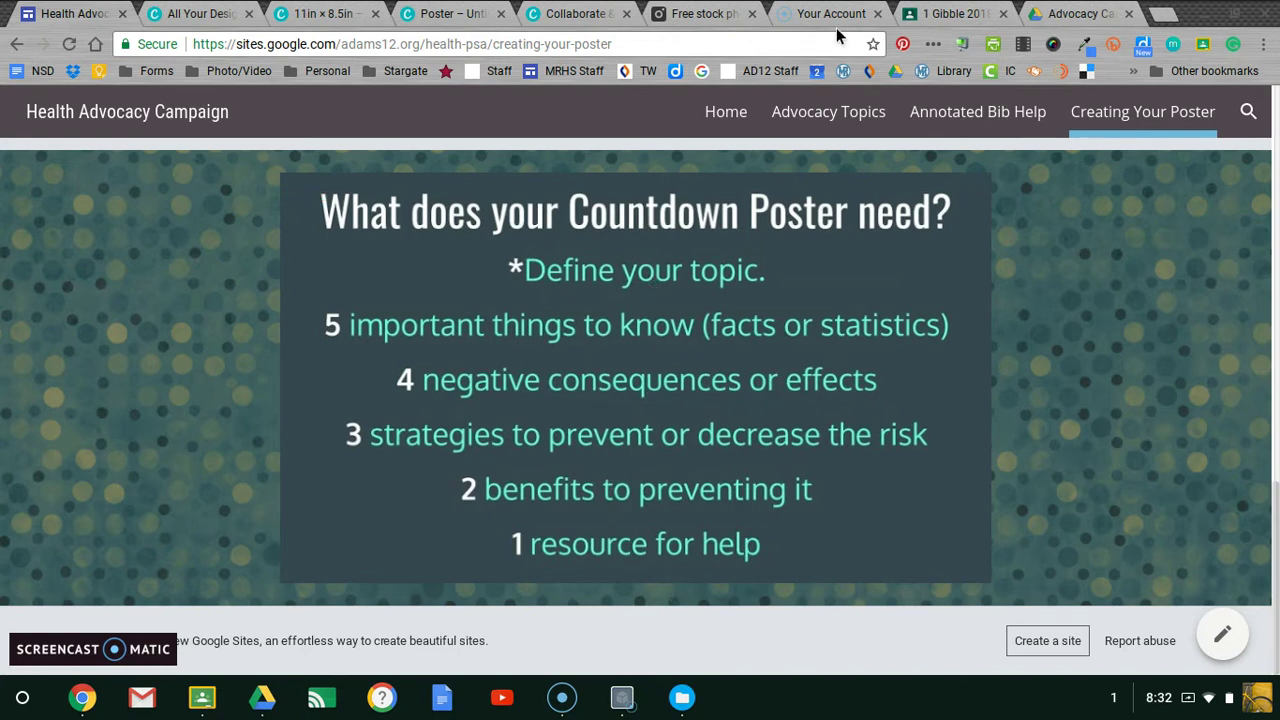
click(312, 14)
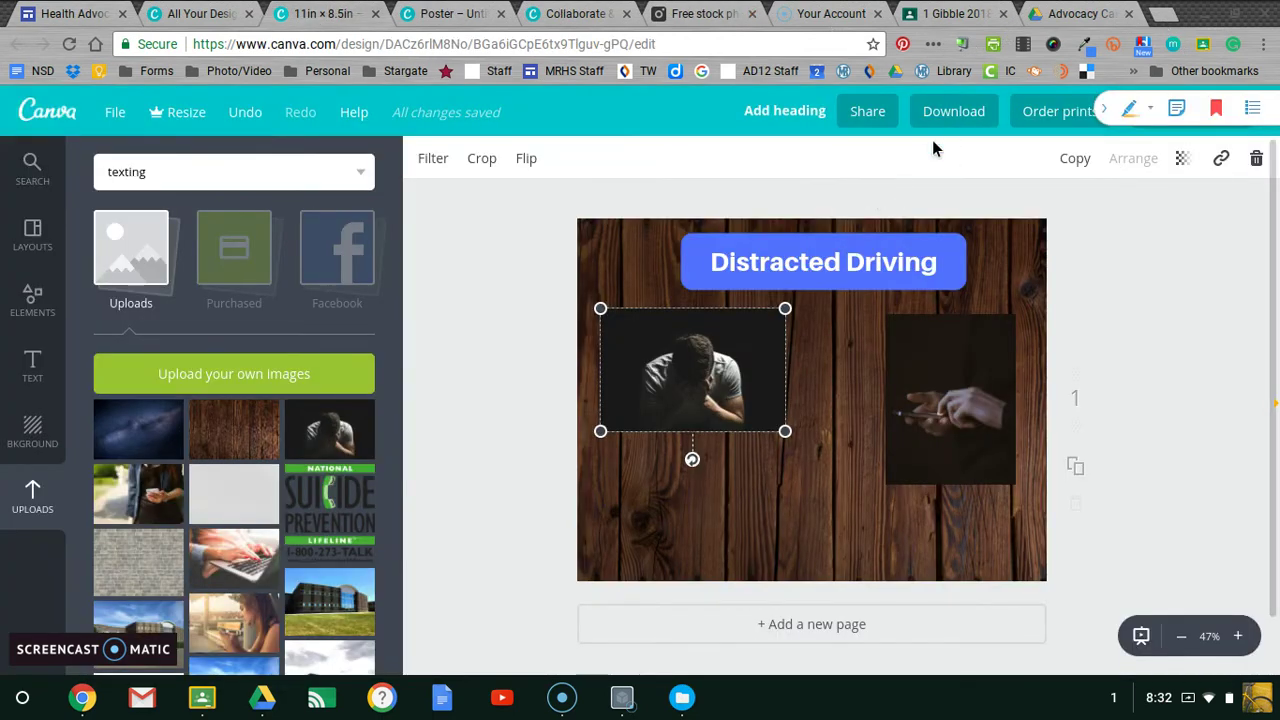
Download the poster as a PDF - Standard file.
click(948, 113)
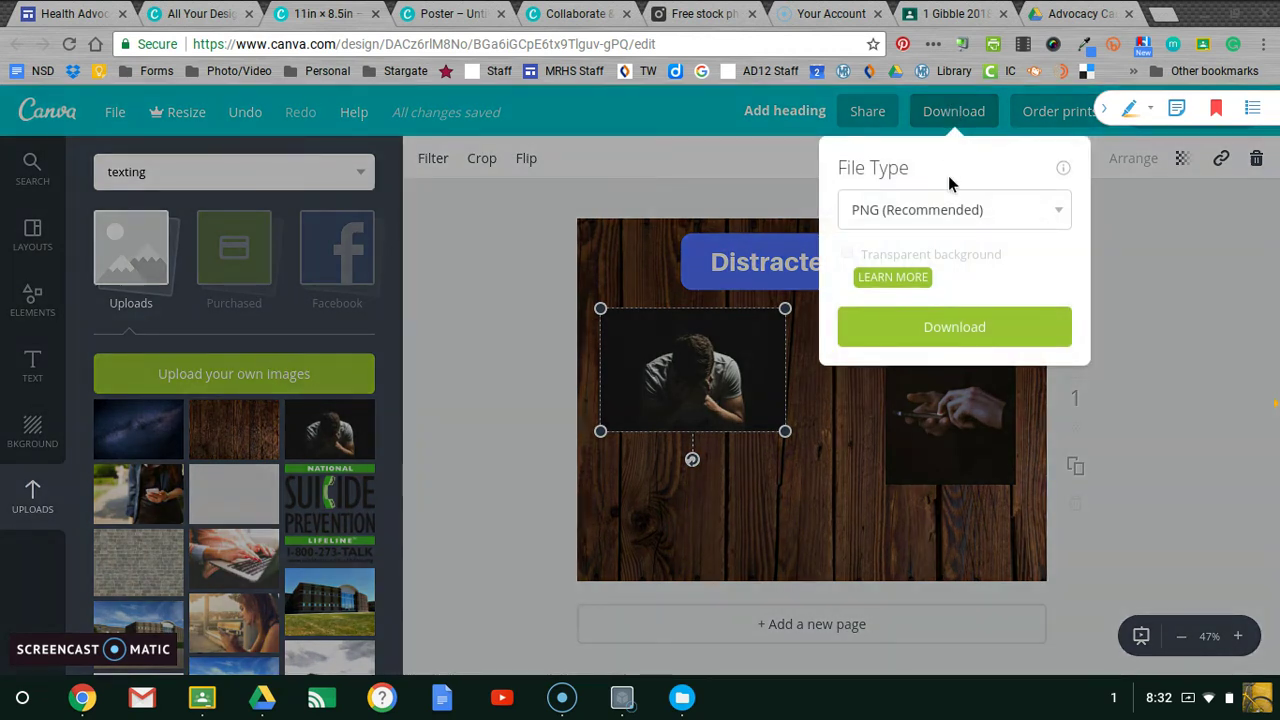
click(955, 207)
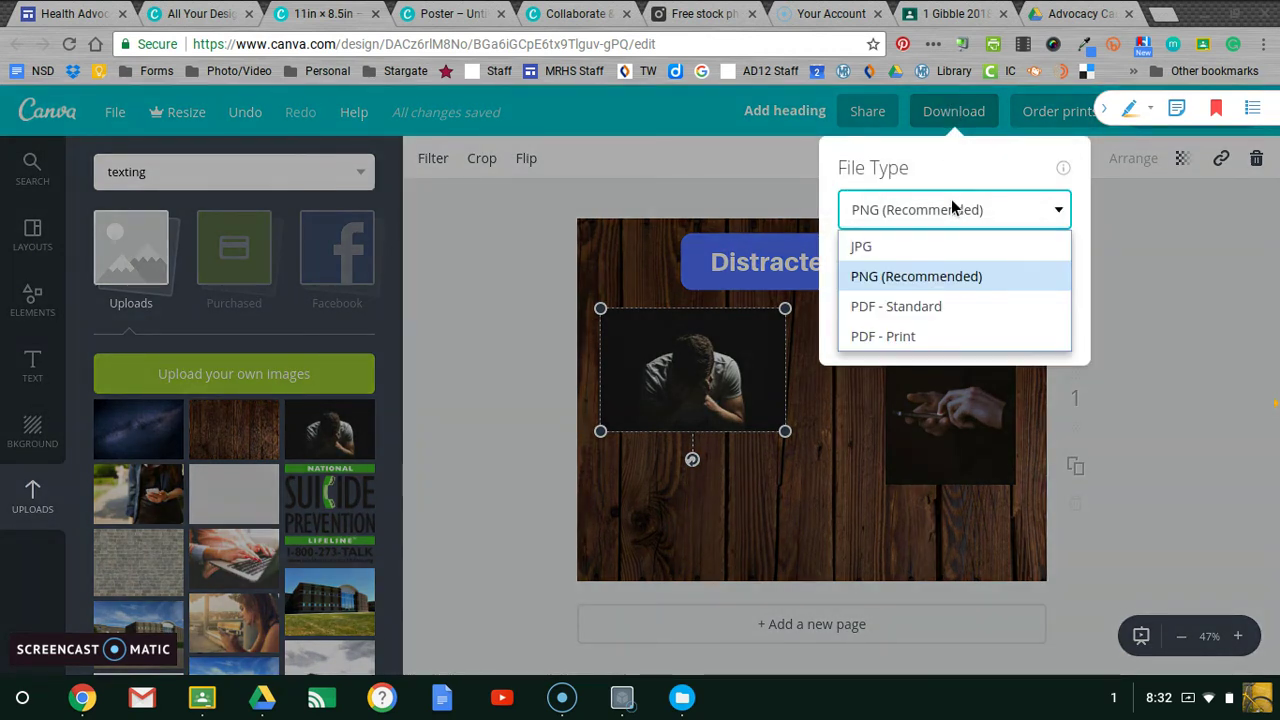
click(908, 306)
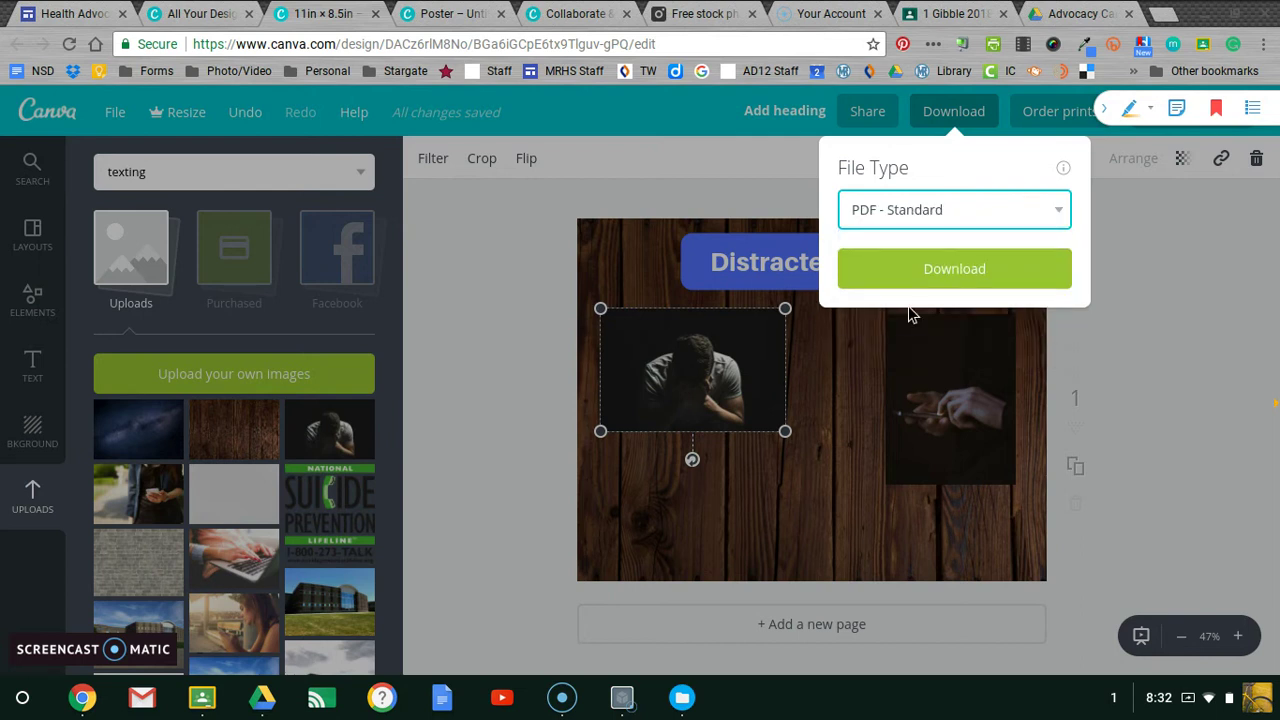
click(924, 277)
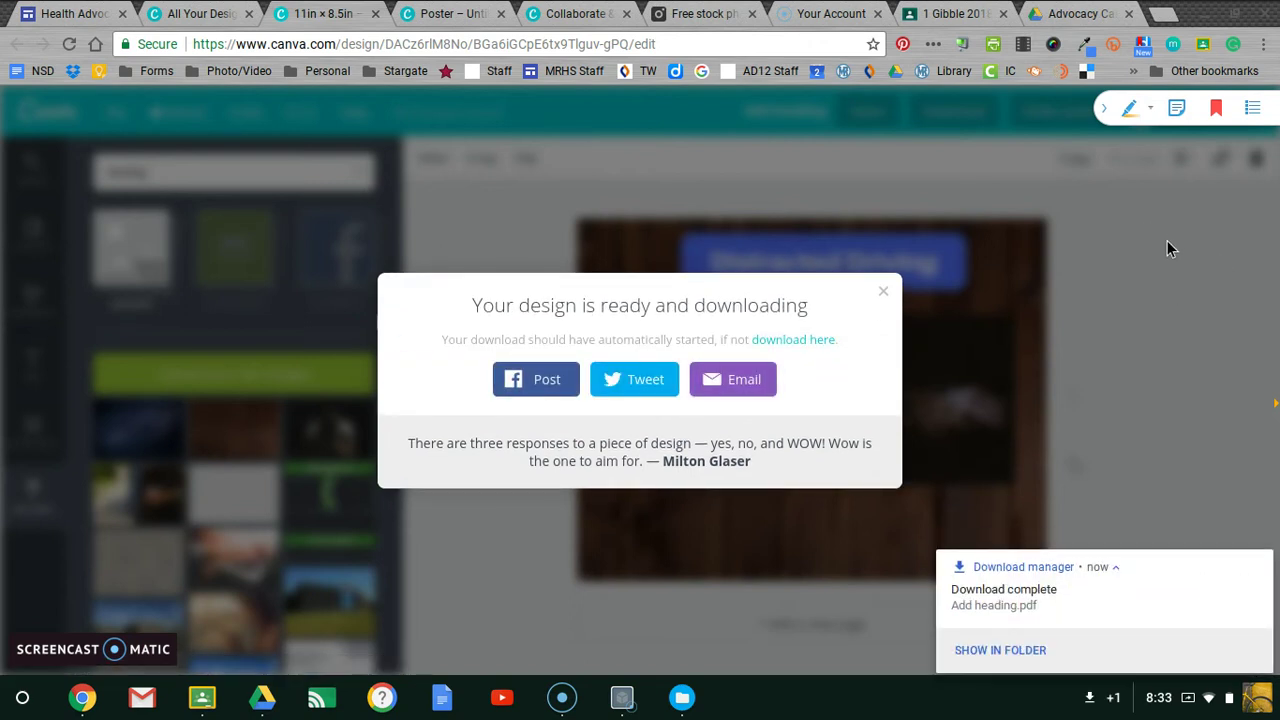
Switch to Google Drive and upload Add heading.pdf from the recent files into the Advocacy Campaign Posters folder.
click(1070, 14)
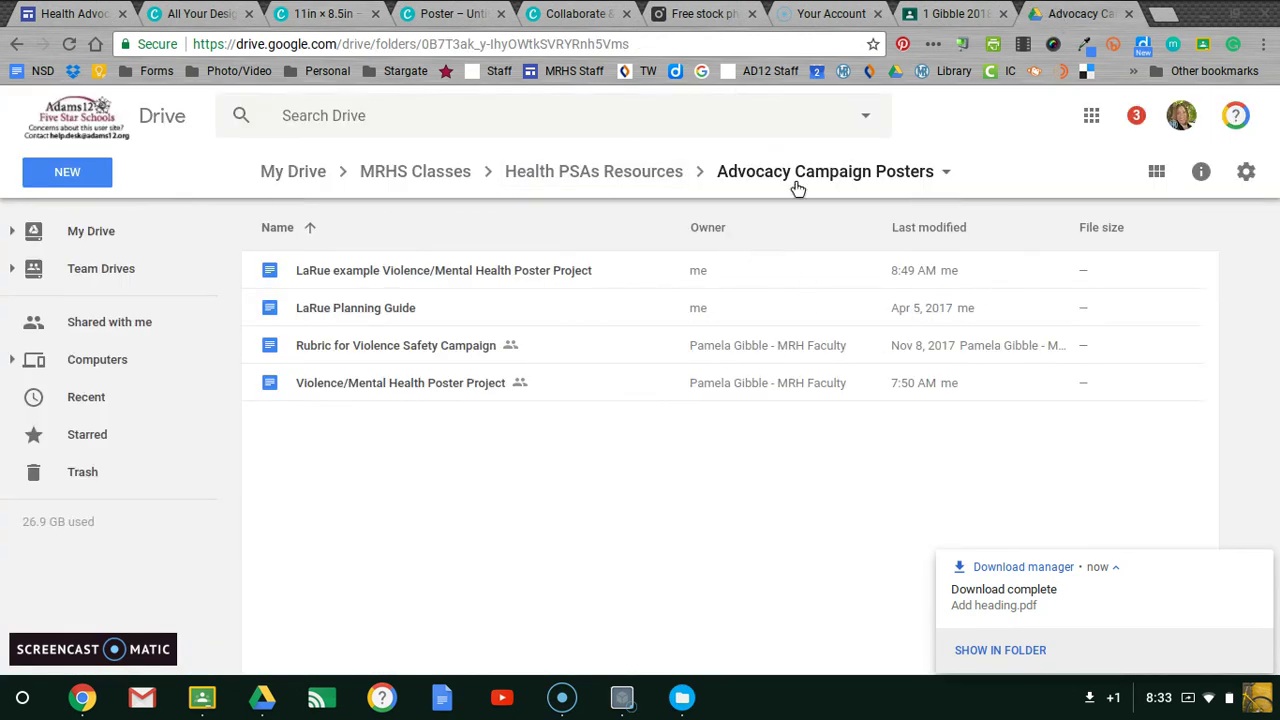
click(66, 173)
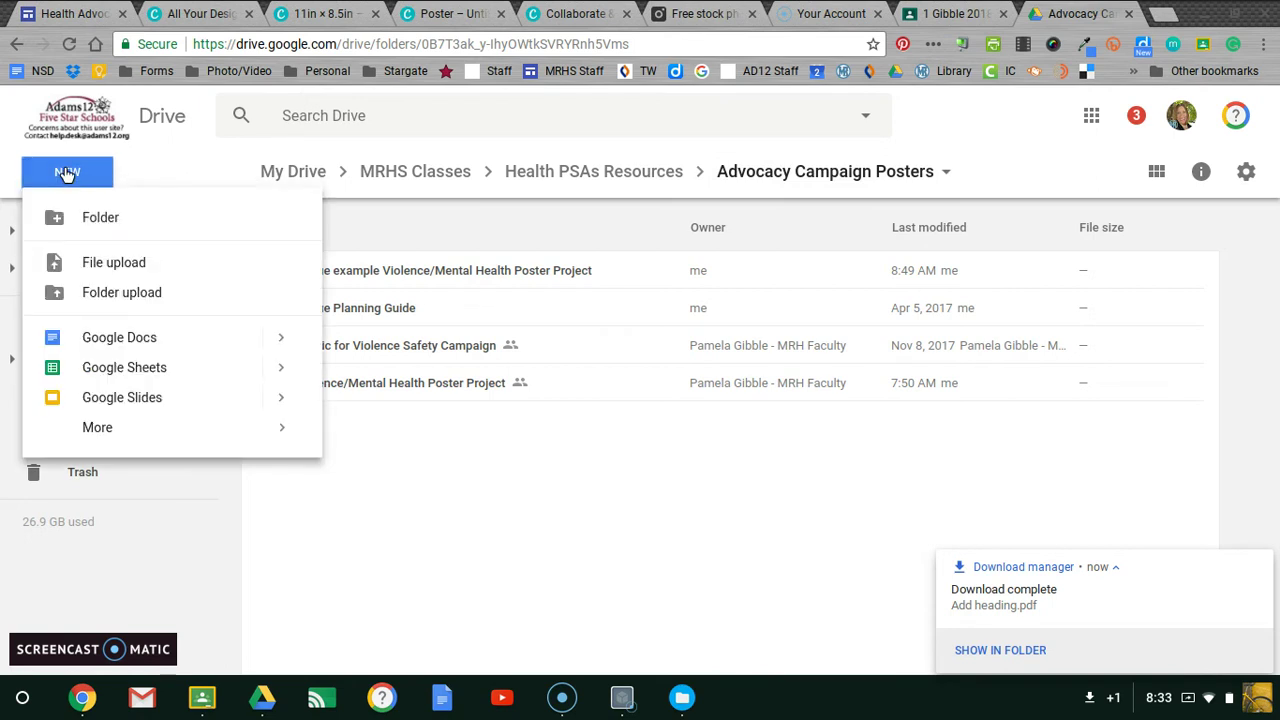
click(105, 266)
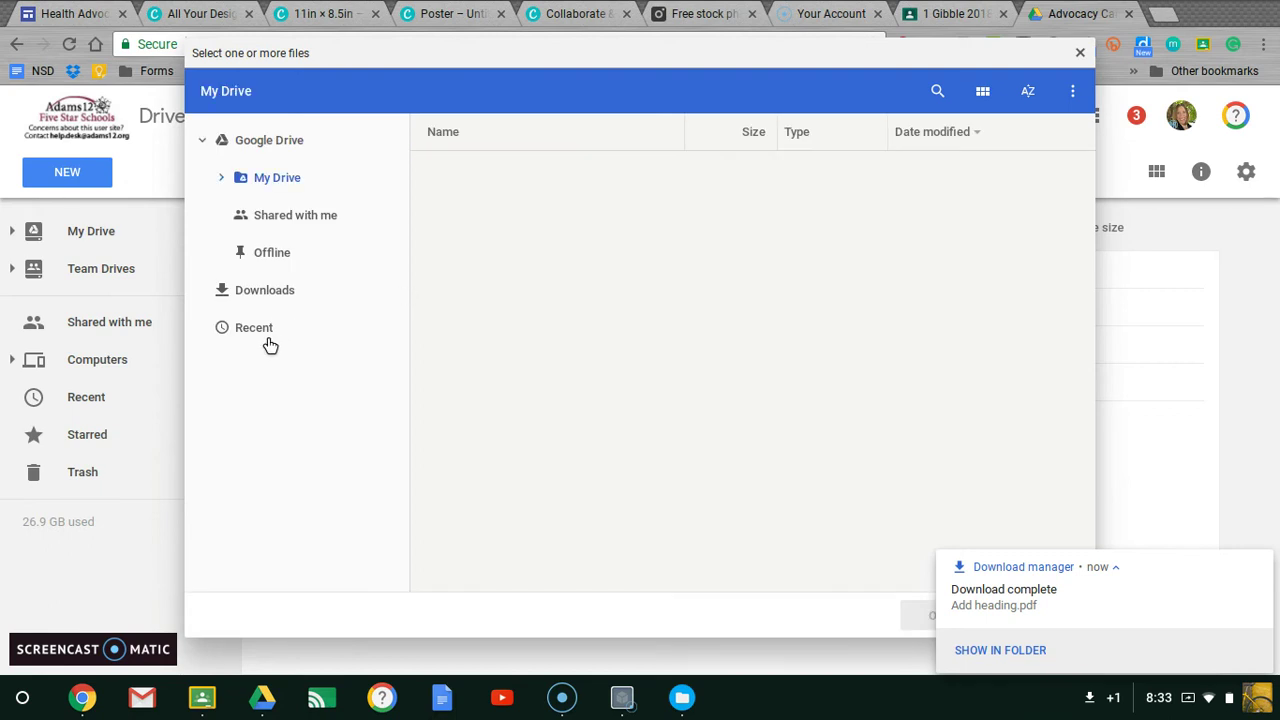
click(264, 338)
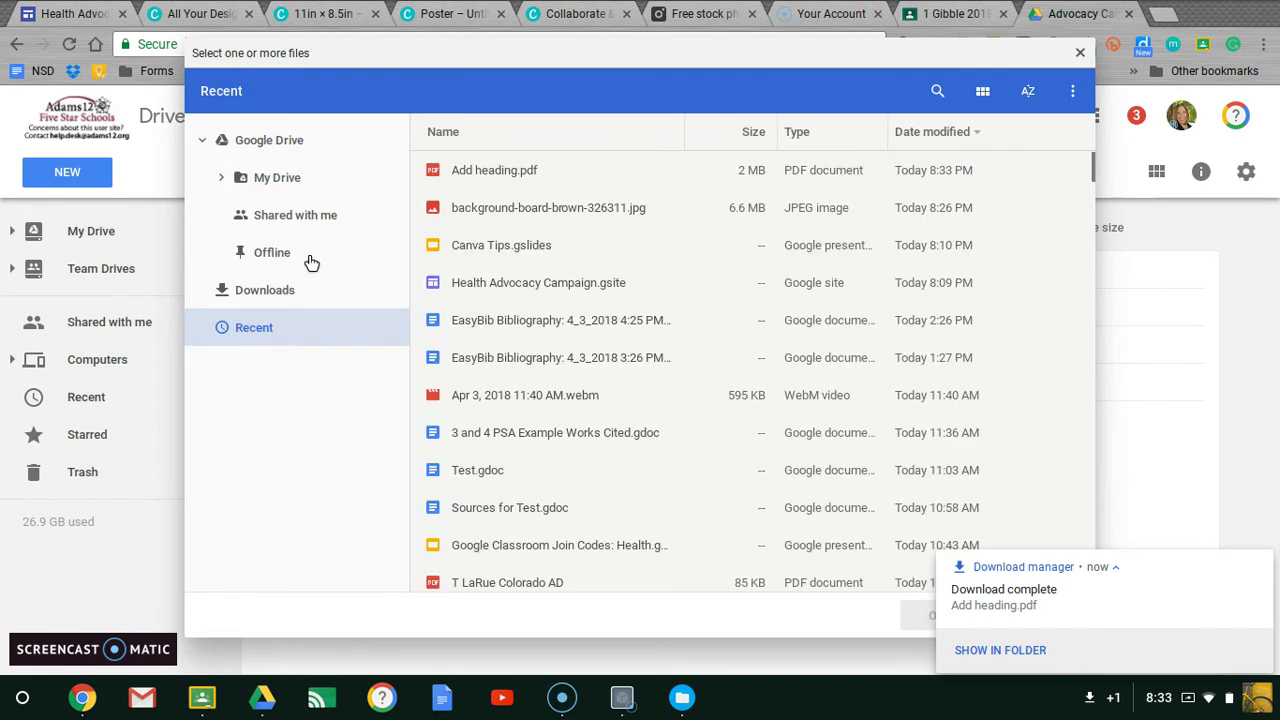
click(491, 172)
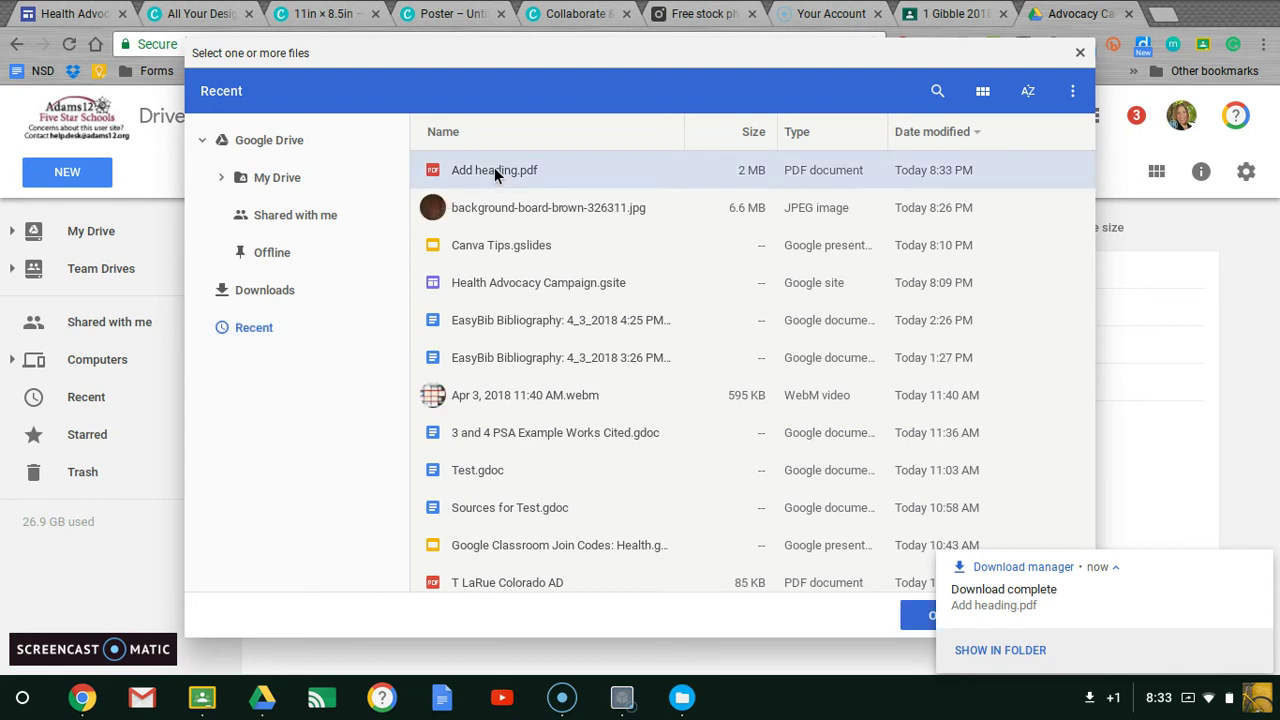
double_click(494, 170)
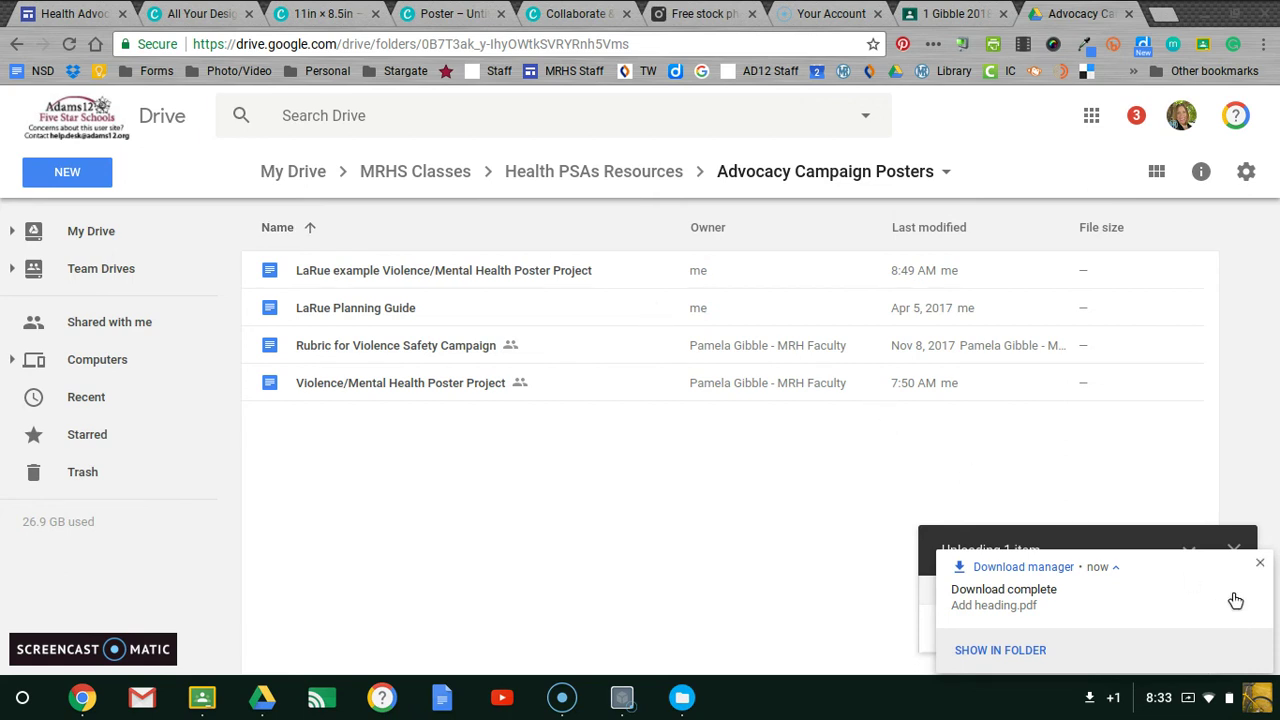
click(1260, 568)
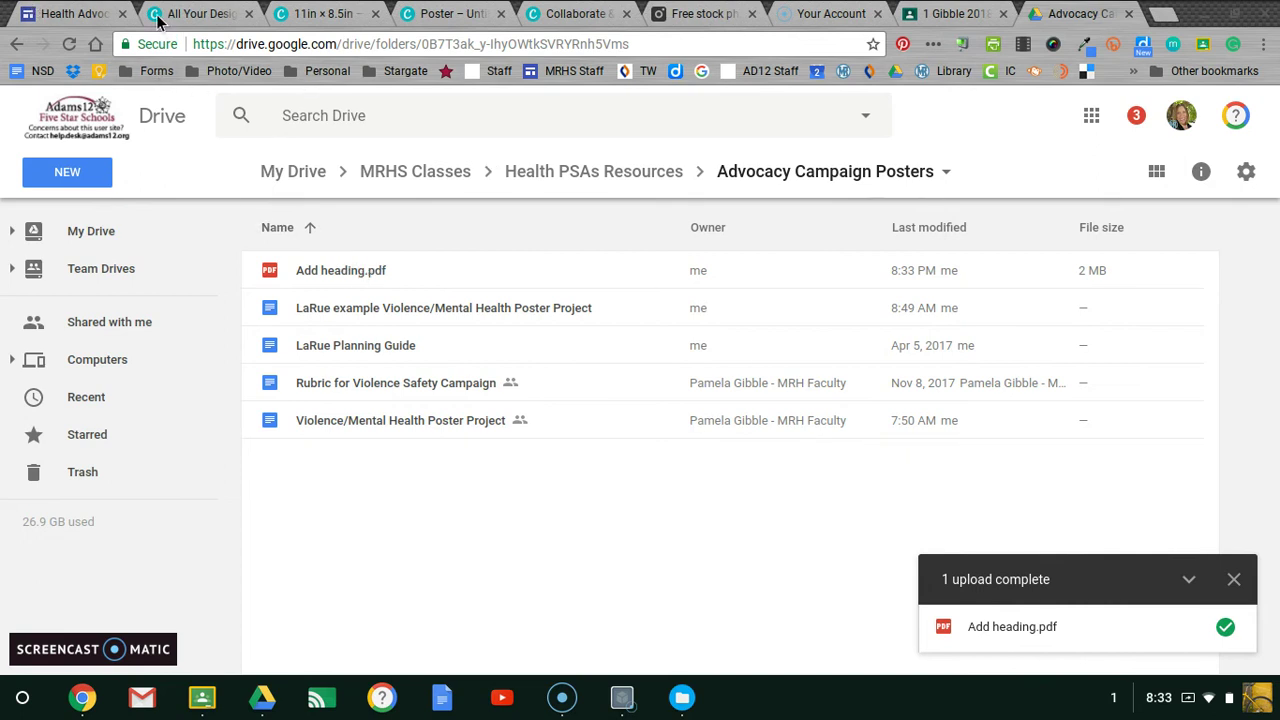
Switch to the Health Advocacy Campaign site, then to Google Classroom, and review the Digital or Print Poster Submission instructions for digital and print posters.
click(97, 20)
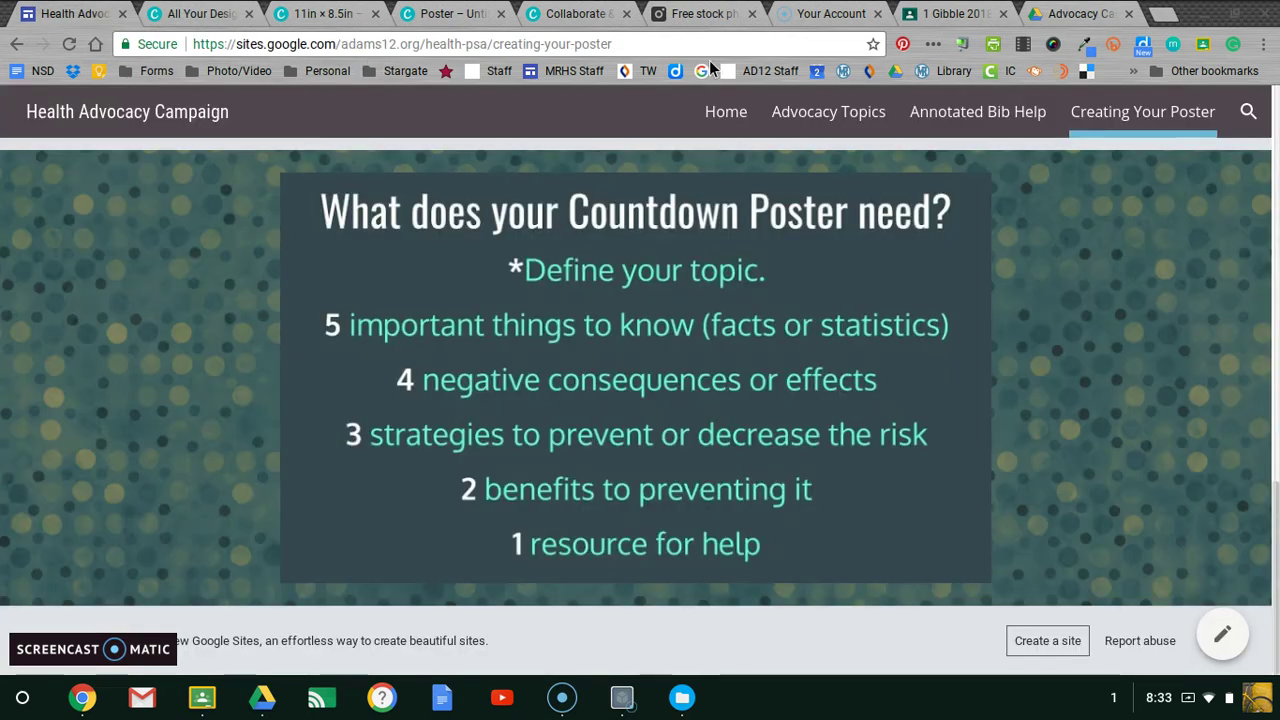
click(953, 16)
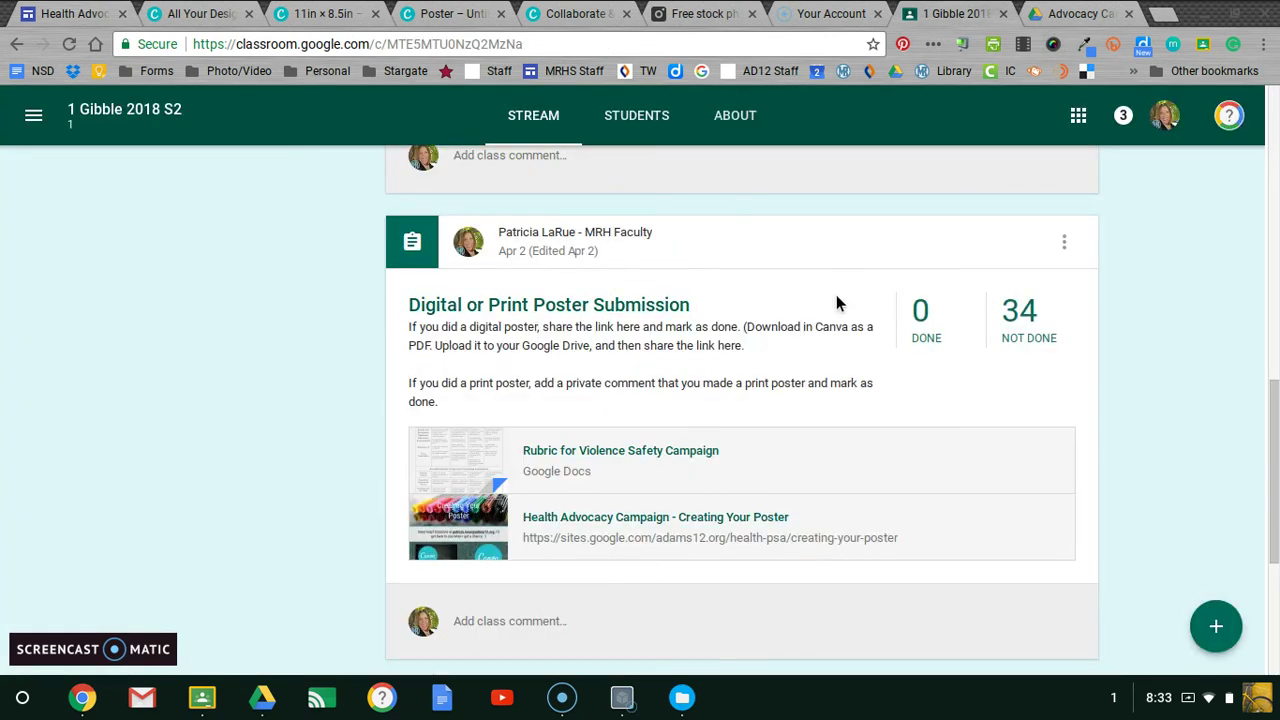
mouse_move(405, 388)
mouse_down()
mouse_move(508, 400)
mouse_move(489, 374)
mouse_up()
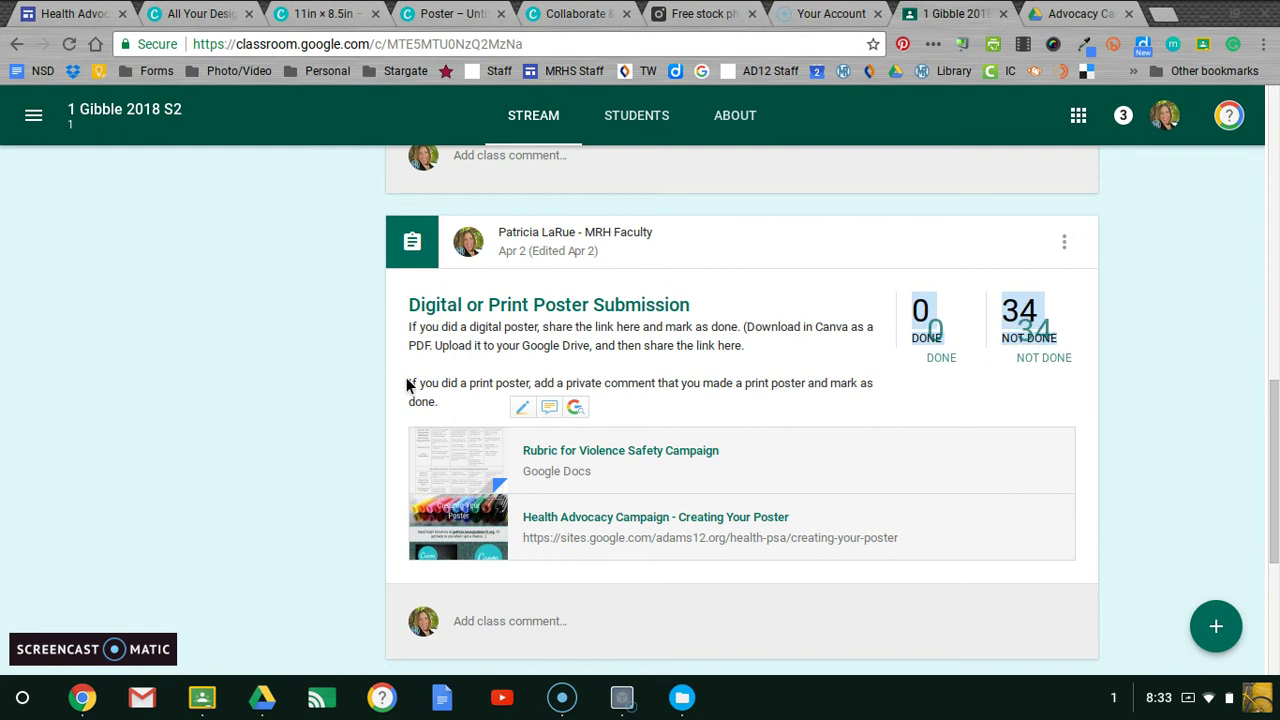
drag(469, 383, 522, 390)
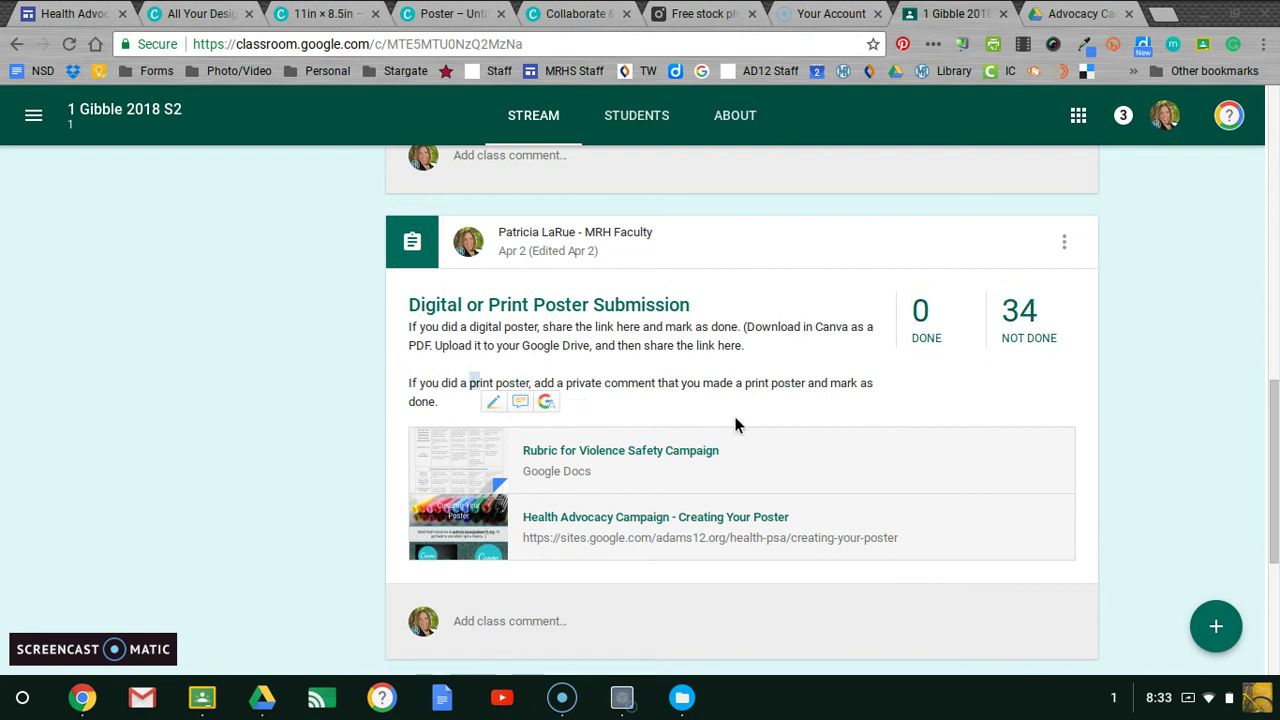